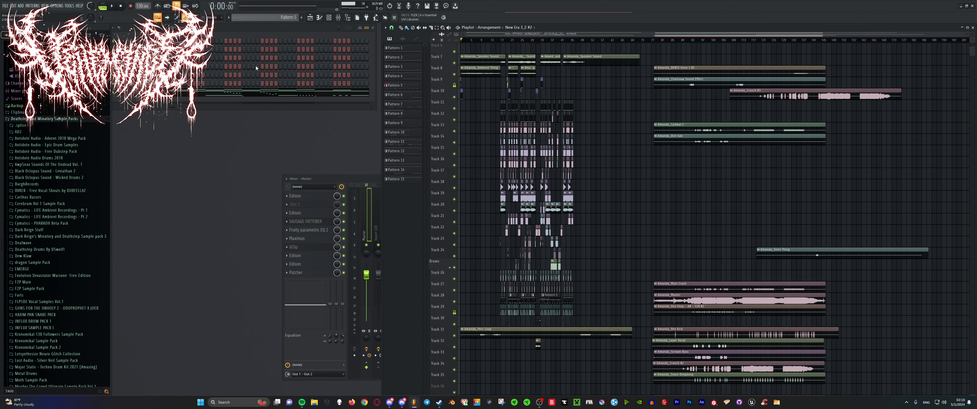
# Play the arrangement from about 0:28 into the drop, then save the project
pyautogui.scroll(6, 639, 153)
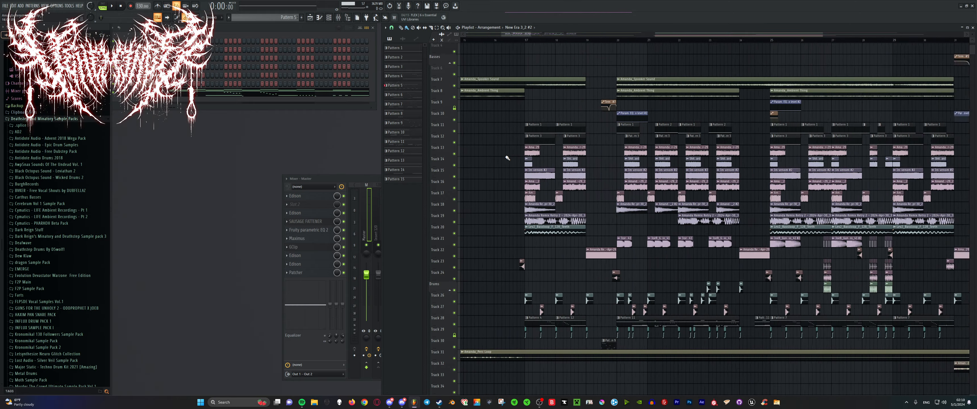
pyautogui.scroll(-3, 639, 154)
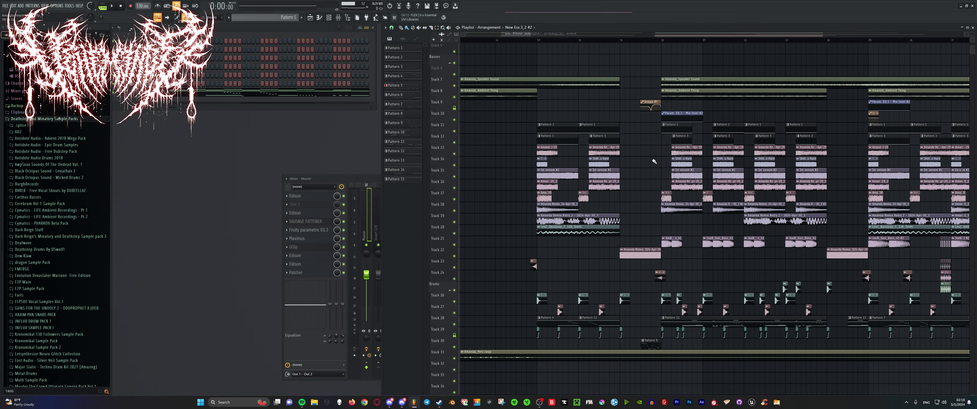
pyautogui.click(504, 40)
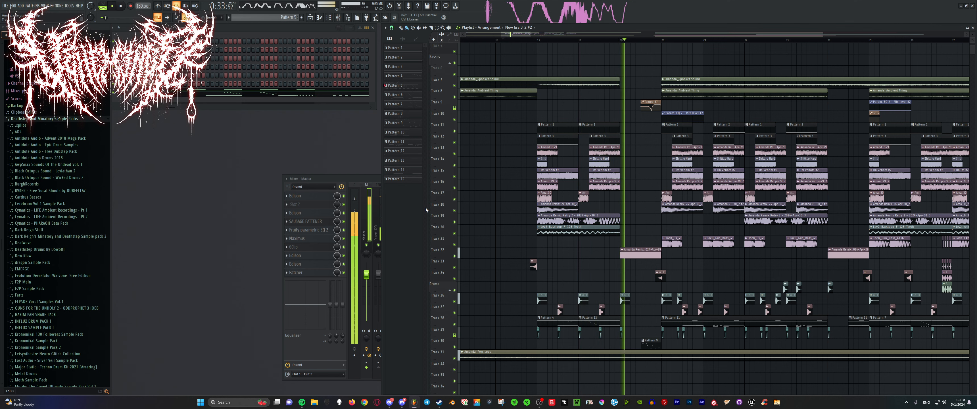
pyautogui.press('space')
pyautogui.scroll(-4, 607, 235)
pyautogui.hotkey('ctrl', 's')
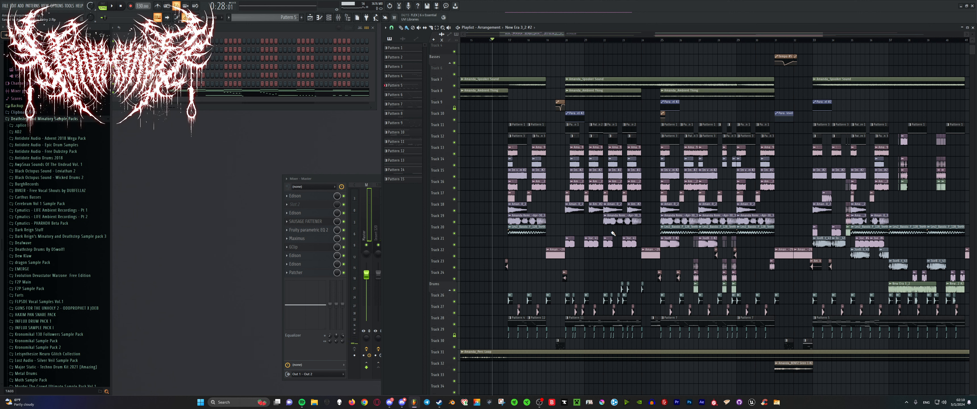
# Solo Track 11 in the playlist and play it from the start of the drop
pyautogui.scroll(3, 518, 189)
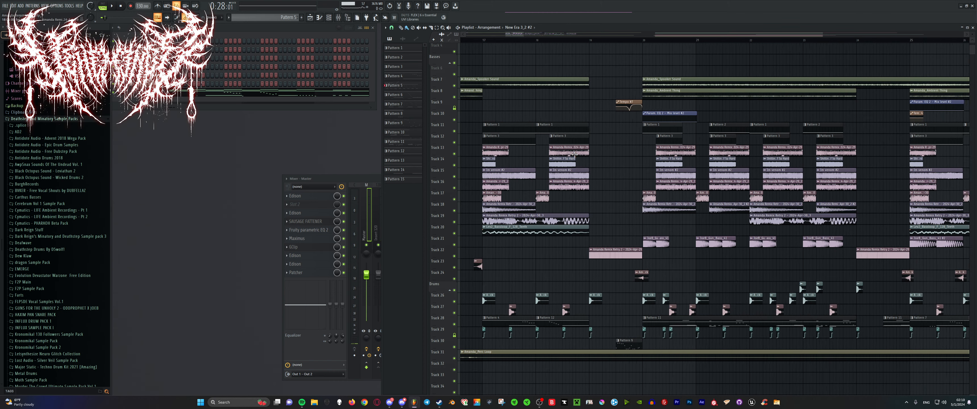
pyautogui.rightClick(455, 131)
pyautogui.scroll(4, 483, 87)
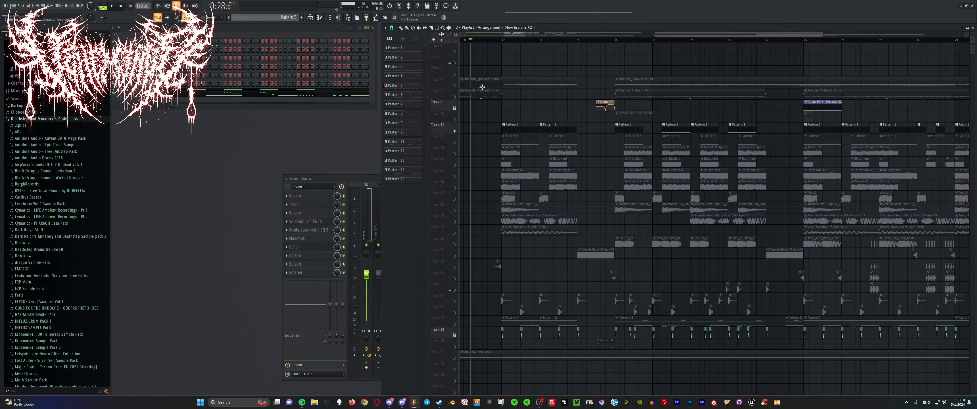
pyautogui.click(539, 40)
pyautogui.press('space')
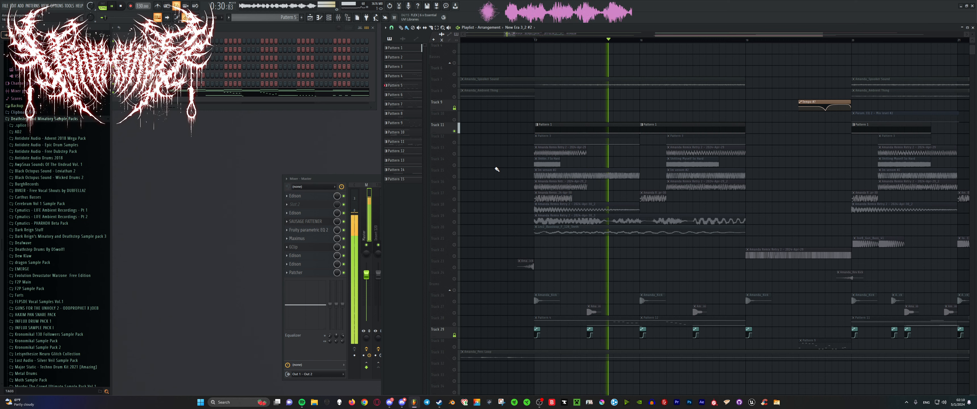
pyautogui.press('space')
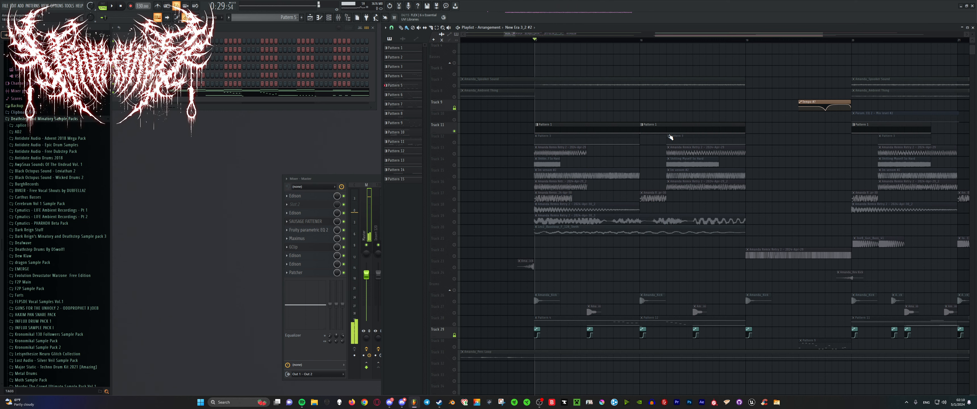
# Enable Track 10 alongside the soloed Track 11 and play the drop from its start
pyautogui.scroll(-4, 672, 138)
pyautogui.click(455, 120)
pyautogui.press('space')
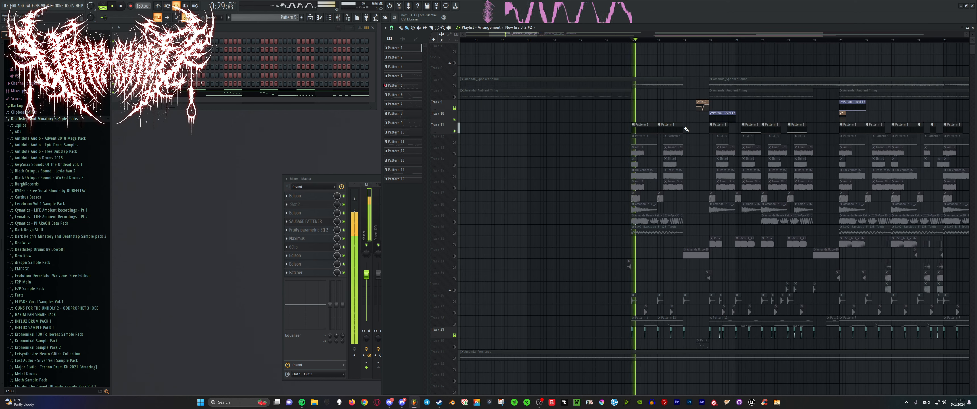
pyautogui.scroll(4, 687, 126)
pyautogui.press('space')
# Open the Patcher on the BT L1 mixer track and examine its effect chain from input to output
pyautogui.click(358, 178)
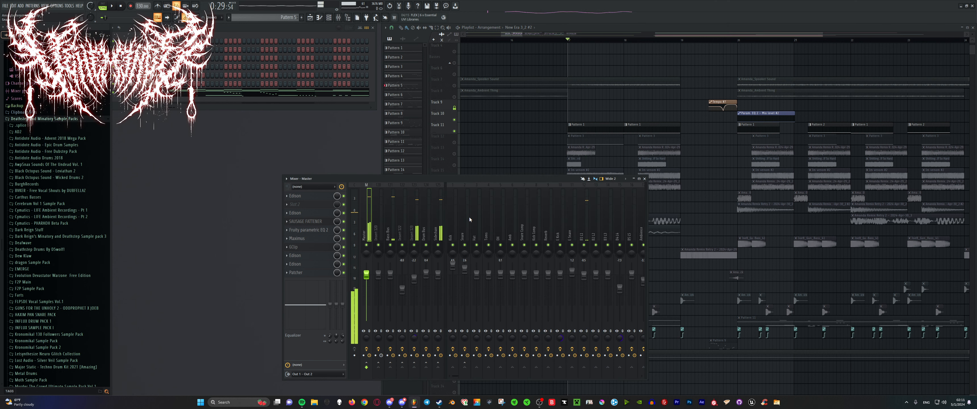
pyautogui.click(582, 202)
pyautogui.click(296, 204)
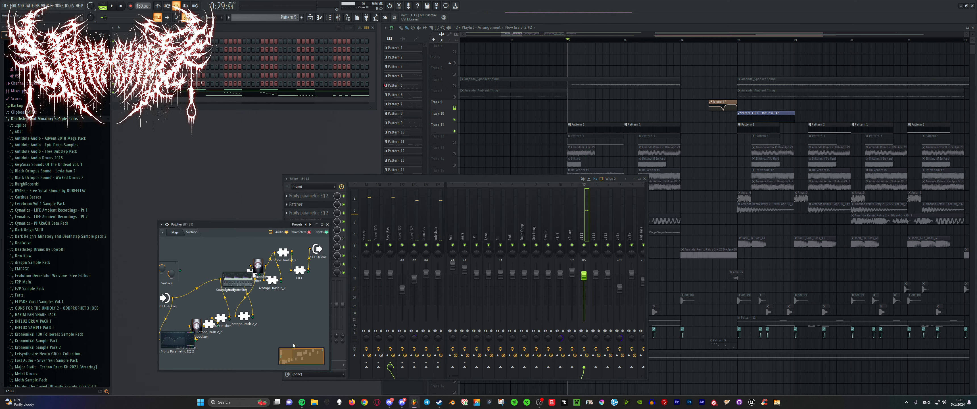
pyautogui.rightClick(299, 317)
pyautogui.rightClick(289, 327)
pyautogui.moveTo(219, 225); pyautogui.dragTo(239, 206)
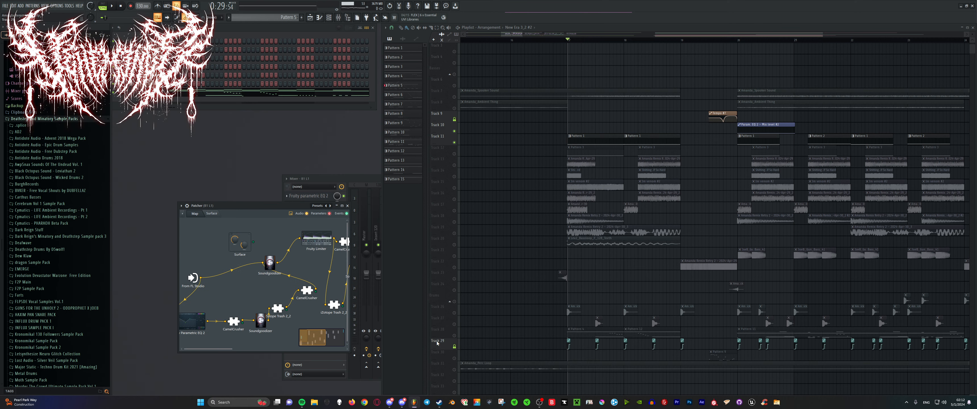
pyautogui.moveTo(319, 337); pyautogui.dragTo(337, 337)
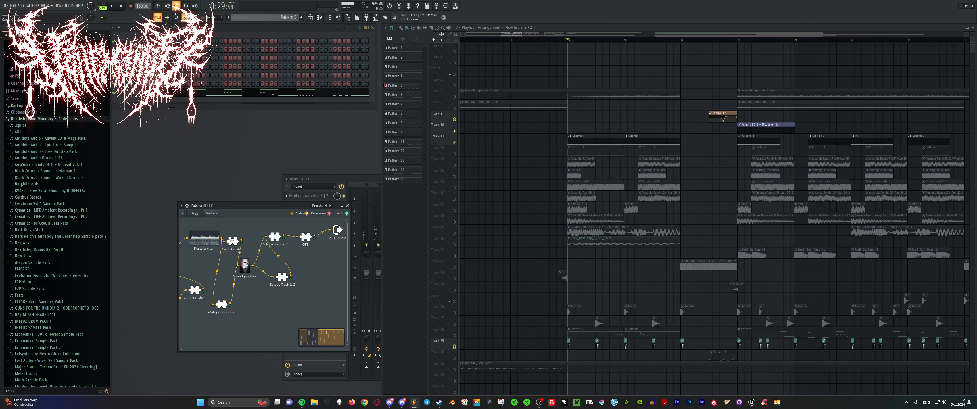
# Audition the long Crunch #2 audio clip on Track 10 from about 4:14 and again from about 4:24
pyautogui.scroll(-10, 532, 191)
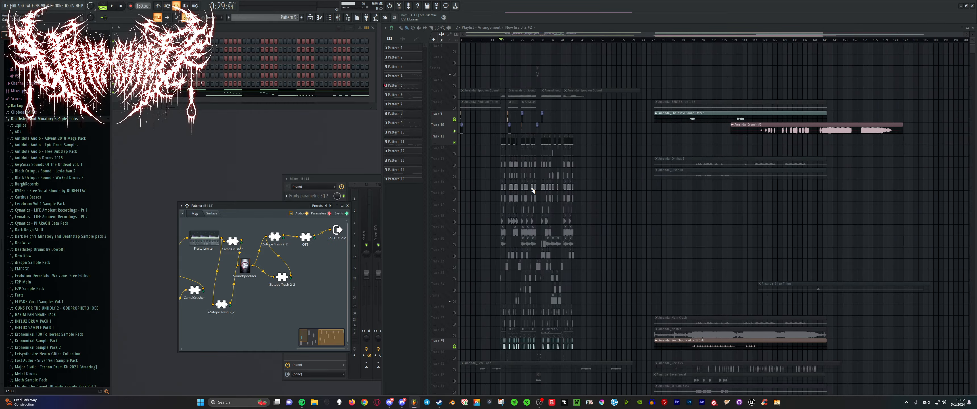
pyautogui.scroll(5, 844, 177)
pyautogui.click(765, 40)
pyautogui.press('space')
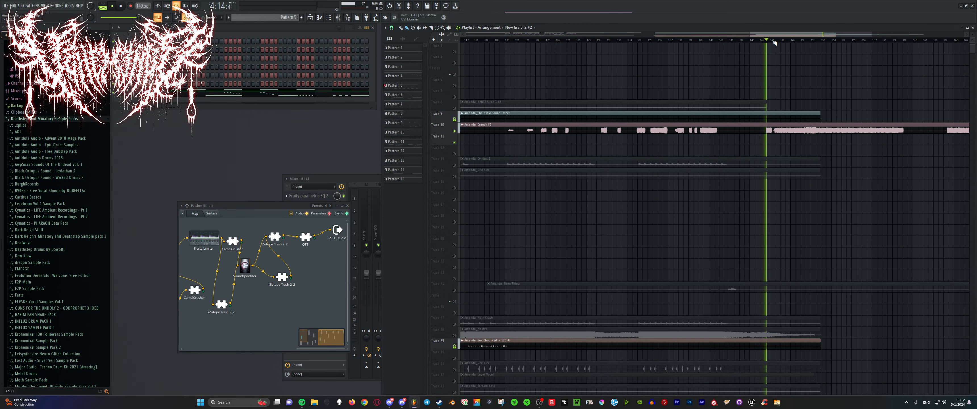
pyautogui.press('space')
pyautogui.click(829, 41)
pyautogui.press('space')
pyautogui.scroll(-5, 844, 106)
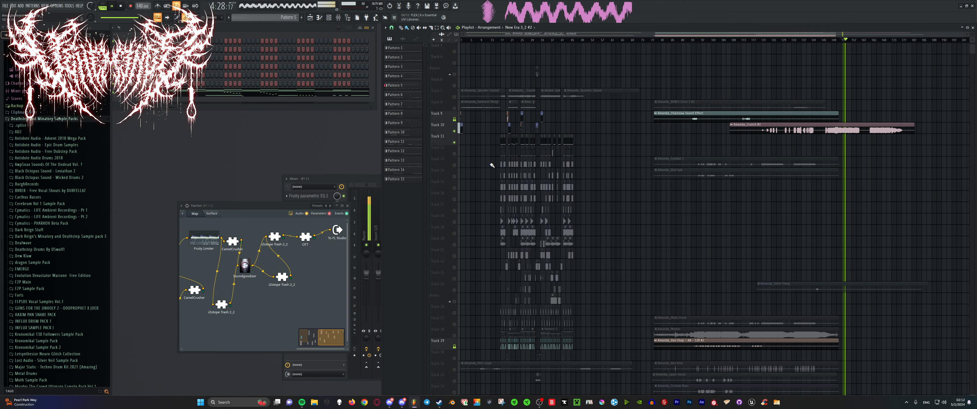
pyautogui.press('space')
# Audition the middle of the Crunch #2 clip from about 4:16 and 4:17
pyautogui.scroll(5, 490, 152)
pyautogui.scroll(-5, 569, 64)
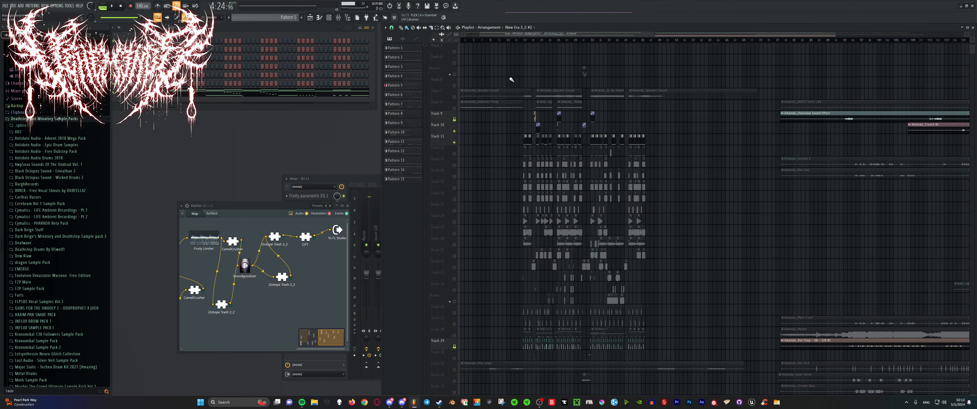
pyautogui.scroll(6, 925, 92)
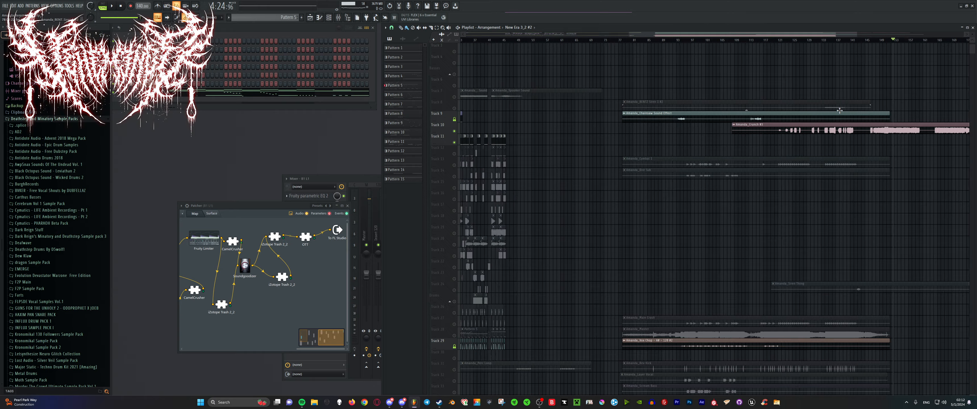
pyautogui.click(710, 41)
pyautogui.click(702, 41)
pyautogui.press('space')
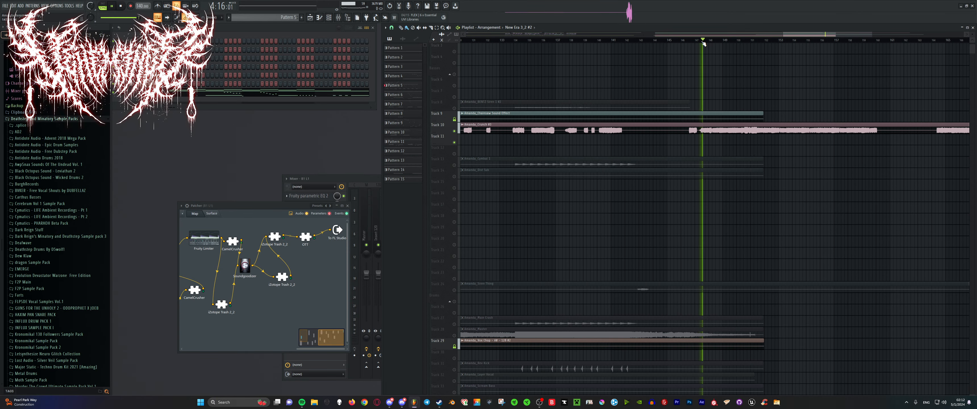
pyautogui.press('space')
pyautogui.scroll(4, 751, 47)
pyautogui.click(632, 40)
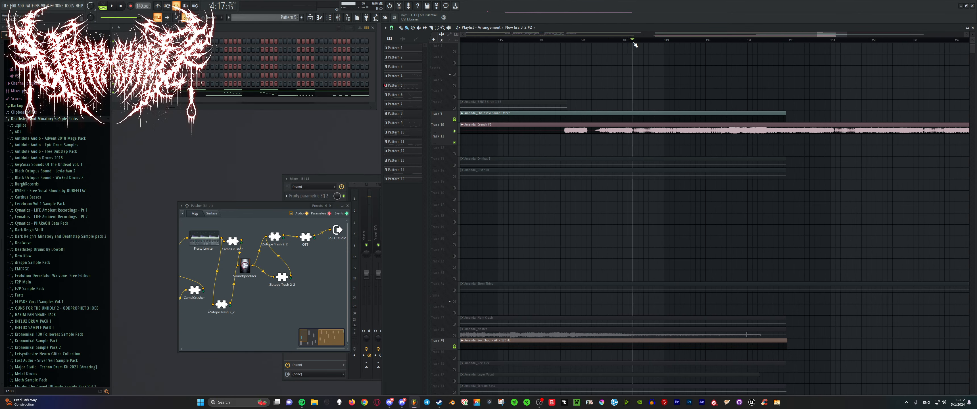
pyautogui.press('space')
pyautogui.press('space')
# Listen to the final section of the Crunch #2 clip from about 4:44
pyautogui.scroll(-6, 599, 90)
pyautogui.scroll(6, 737, 91)
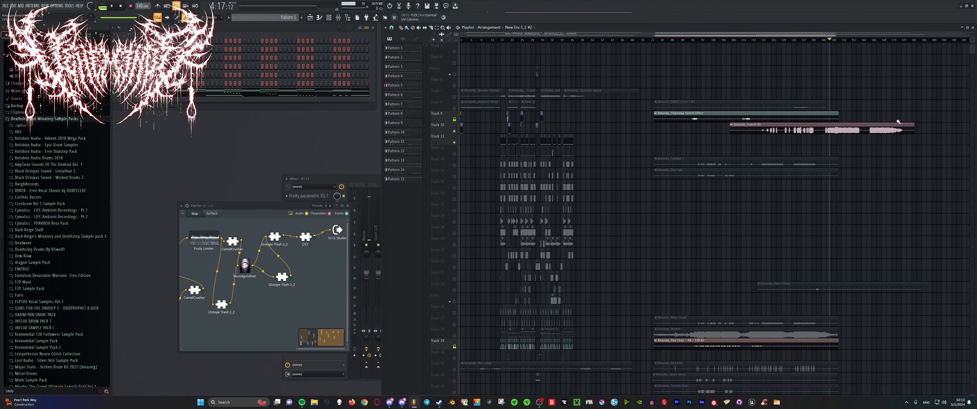
pyautogui.click(645, 40)
pyautogui.press('space')
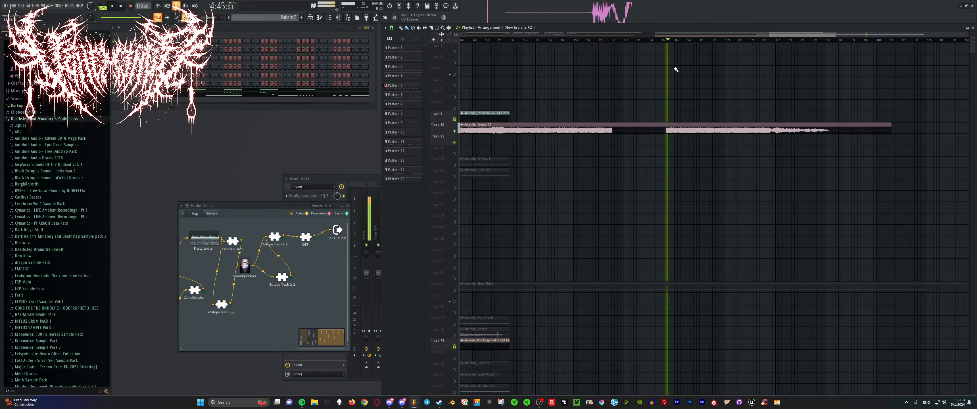
pyautogui.scroll(-10, 705, 76)
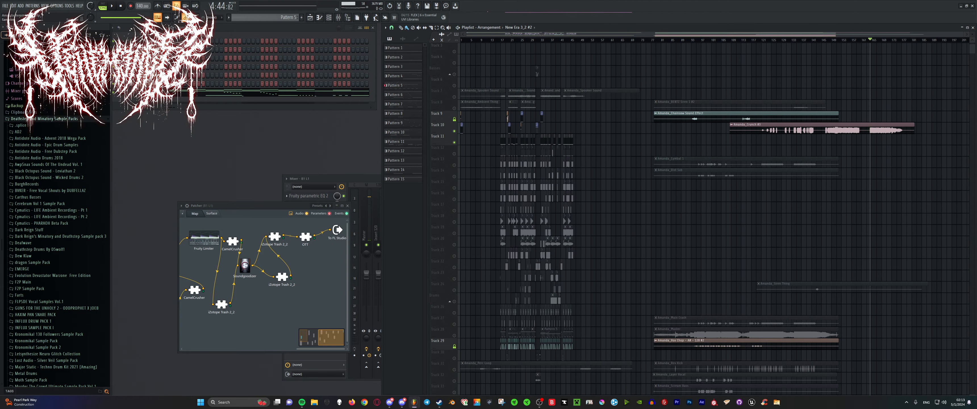
# Open the granulizer channel holding the Track_11 (consolidated) sample, preview it, and replay the Crunch #2 clip's final section for comparison
pyautogui.click(153, 92)
pyautogui.click(159, 254)
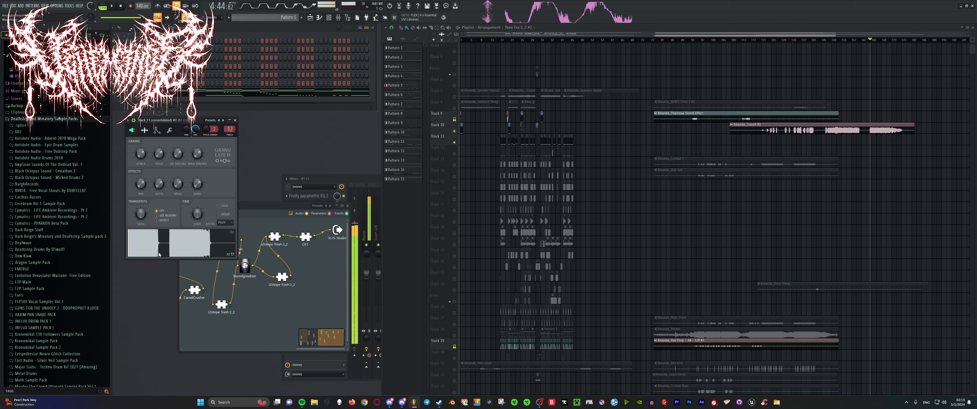
pyautogui.scroll(4, 859, 117)
pyautogui.press('space')
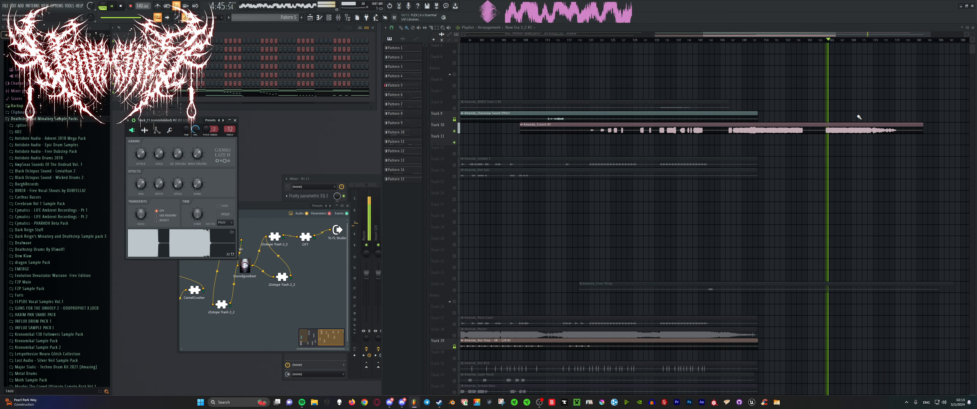
pyautogui.press('space')
# Replay the Crunch #2 clip from the sustained section around 4:14
pyautogui.scroll(2, 788, 88)
pyautogui.scroll(4, 739, 83)
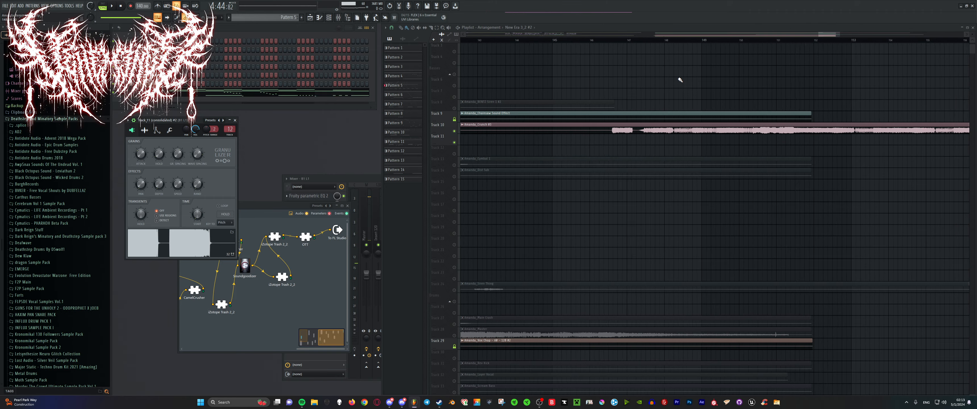
pyautogui.click(572, 39)
pyautogui.press('space')
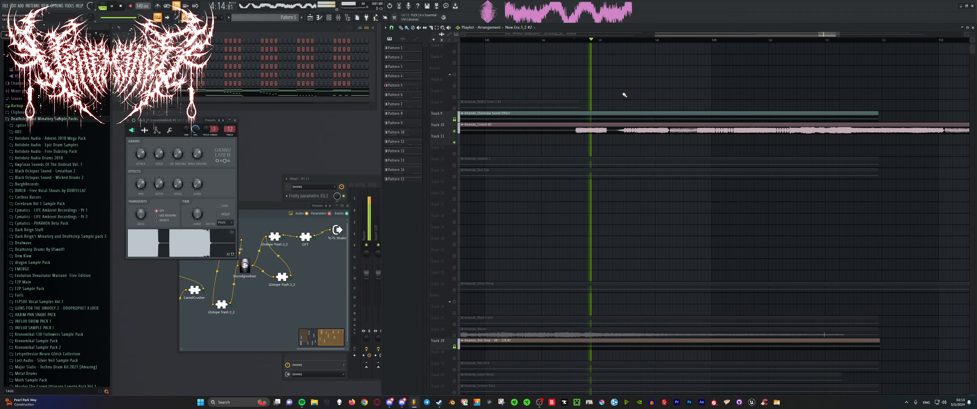
pyautogui.scroll(-8, 505, 143)
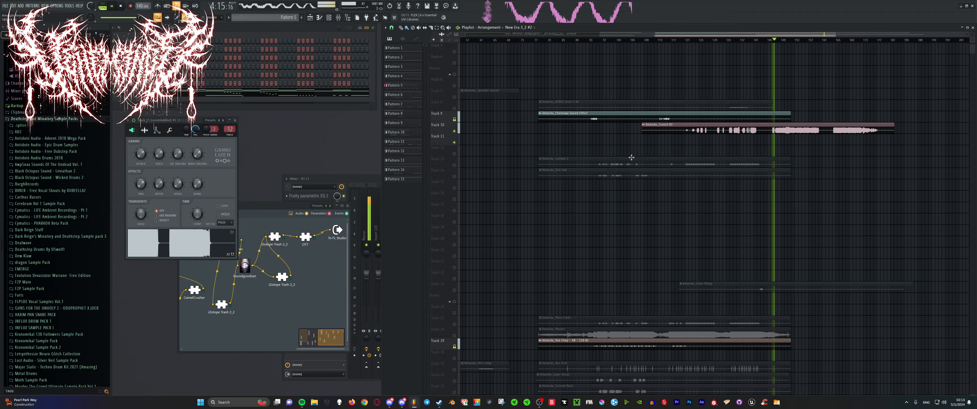
pyautogui.press('space')
pyautogui.scroll(2, 815, 123)
pyautogui.scroll(-3, 726, 108)
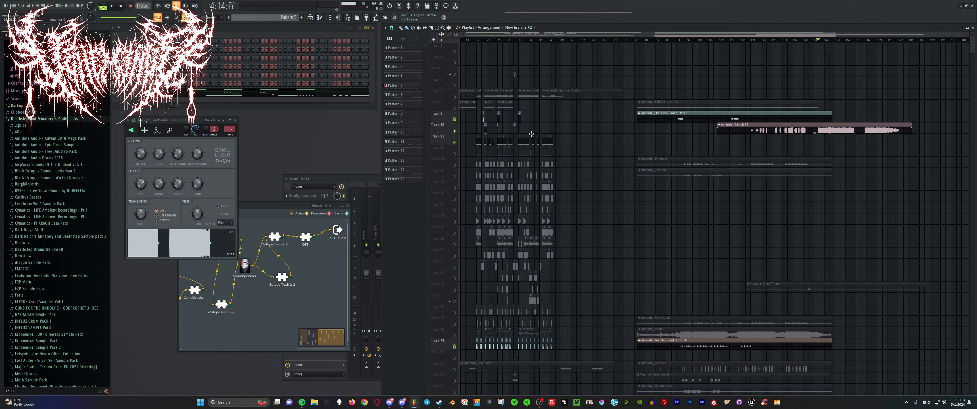
# Rearrange the channel and mixer windows and inspect the Track 11 (consolidated) clip's envelope and sample settings
pyautogui.moveTo(171, 120); pyautogui.dragTo(191, 117)
pyautogui.moveTo(352, 177); pyautogui.dragTo(404, 171)
pyautogui.click(299, 207)
pyautogui.click(177, 128)
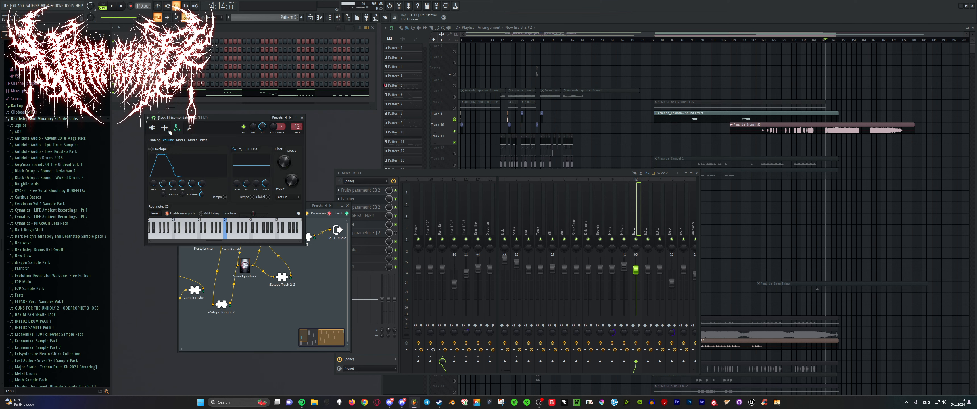
pyautogui.click(168, 129)
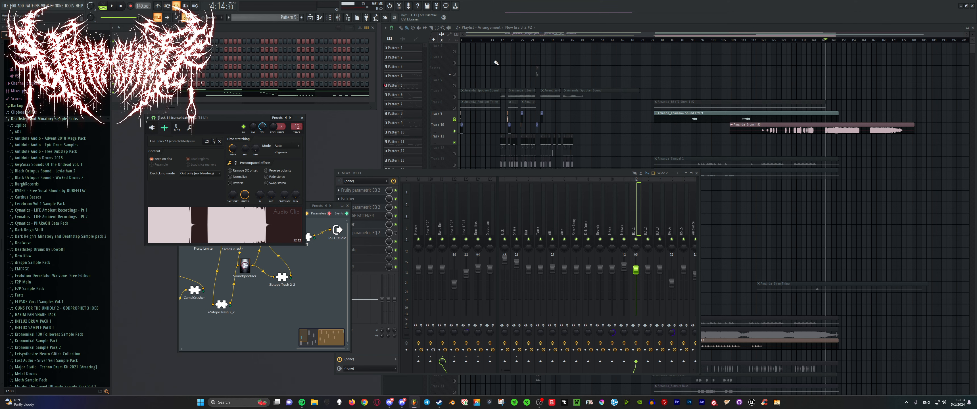
# Play the soloed playlist tracks from about 0:29 while checking the BT L1 mixer track
pyautogui.moveTo(509, 40); pyautogui.dragTo(501, 39)
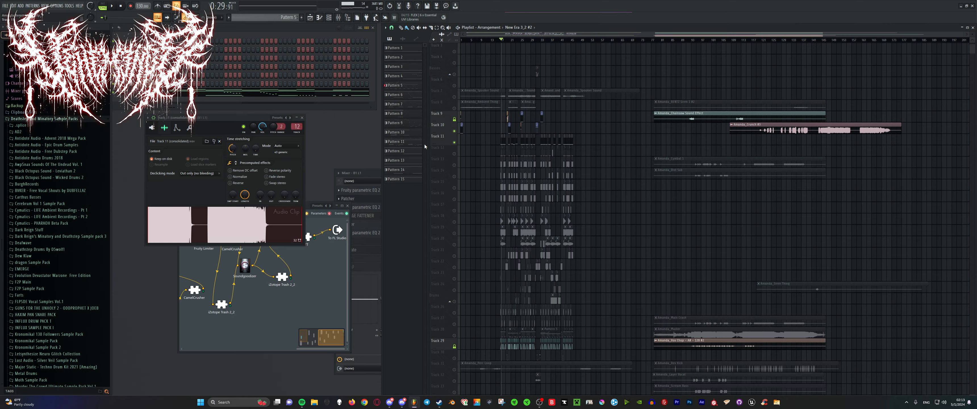
pyautogui.scroll(6, 510, 190)
pyautogui.scroll(-2, 521, 207)
pyautogui.press('space')
pyautogui.scroll(4, 531, 213)
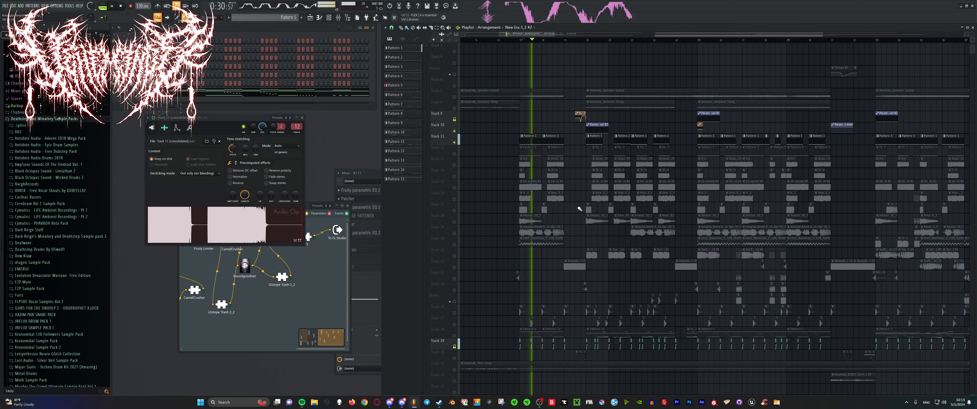
pyautogui.scroll(2, 579, 209)
pyautogui.moveTo(377, 175); pyautogui.dragTo(346, 191)
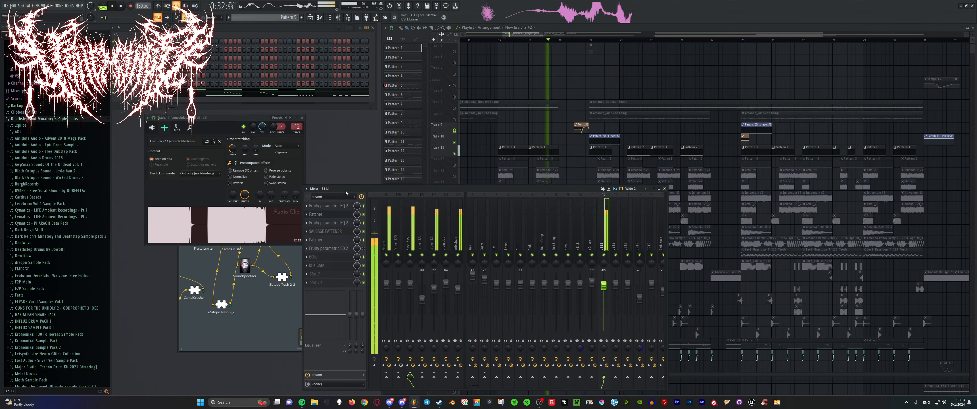
pyautogui.press('space')
pyautogui.press('F5')
pyautogui.scroll(-3, 459, 241)
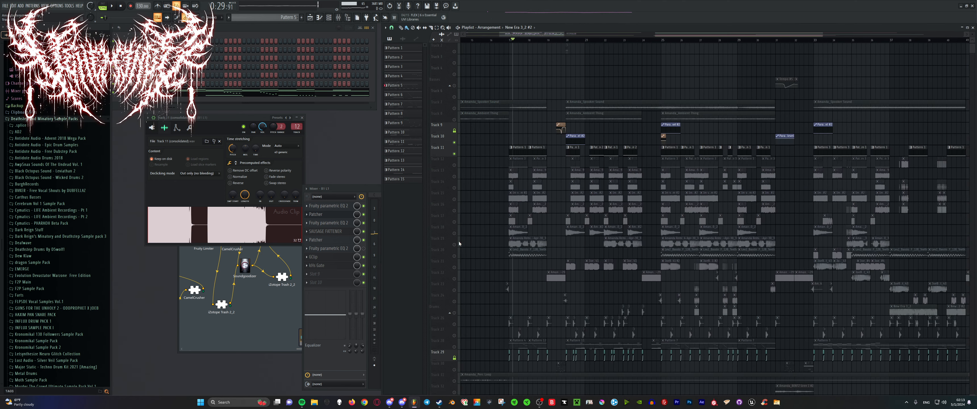
# Show the mixer and replay the drop from about 0:29 to compare the levels of the bass tracks
pyautogui.scroll(3, 459, 241)
pyautogui.click(378, 192)
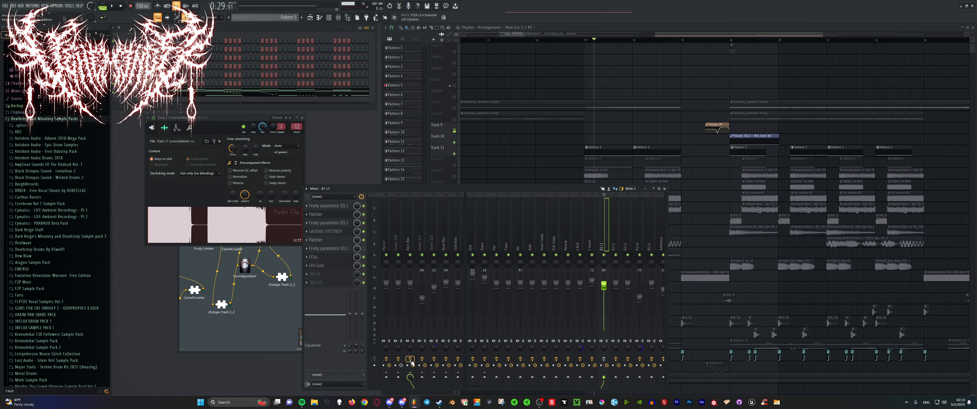
pyautogui.press('space')
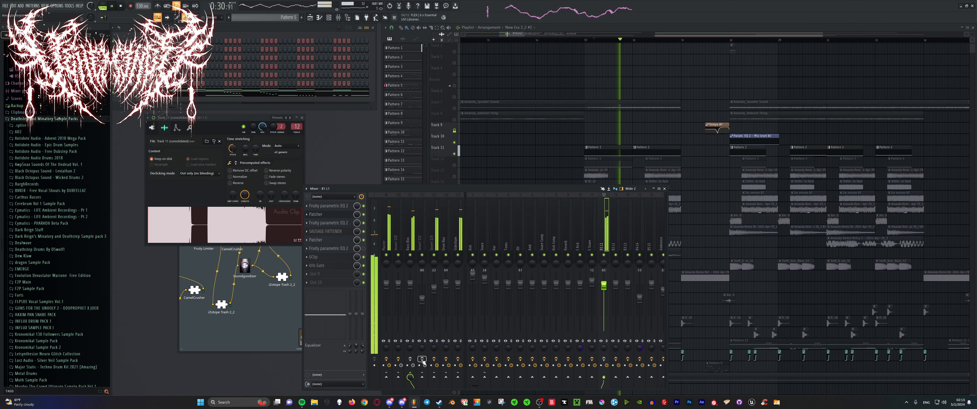
pyautogui.press('space')
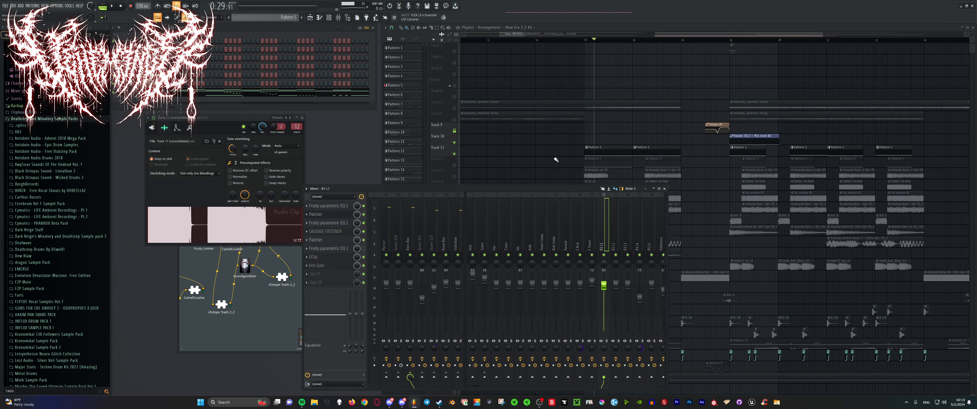
# Bring the BT L1 Patcher map forward, follow the chain to its From FL Studio input, and reposition the upper Soundgoodizer module
pyautogui.click(257, 336)
pyautogui.moveTo(258, 335); pyautogui.dragTo(369, 336)
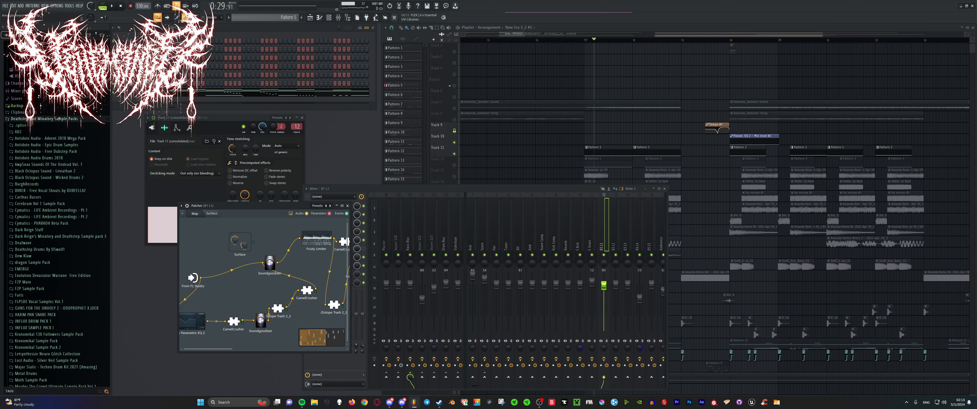
pyautogui.moveTo(194, 326); pyautogui.dragTo(203, 315)
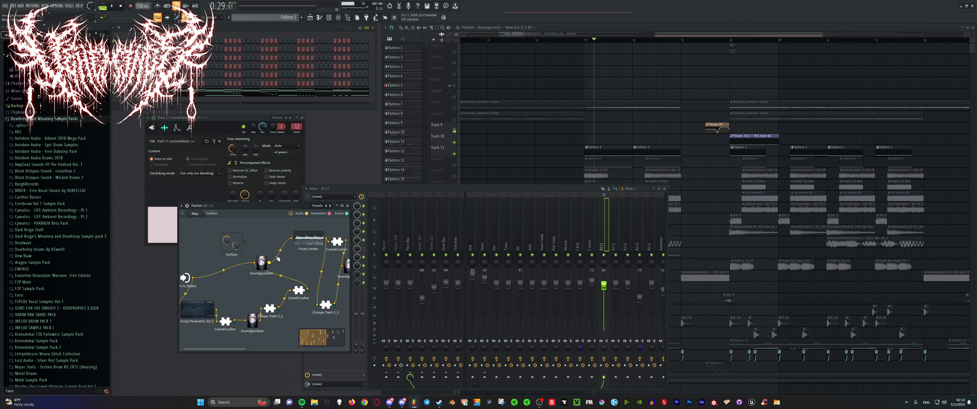
pyautogui.moveTo(261, 262); pyautogui.dragTo(268, 259)
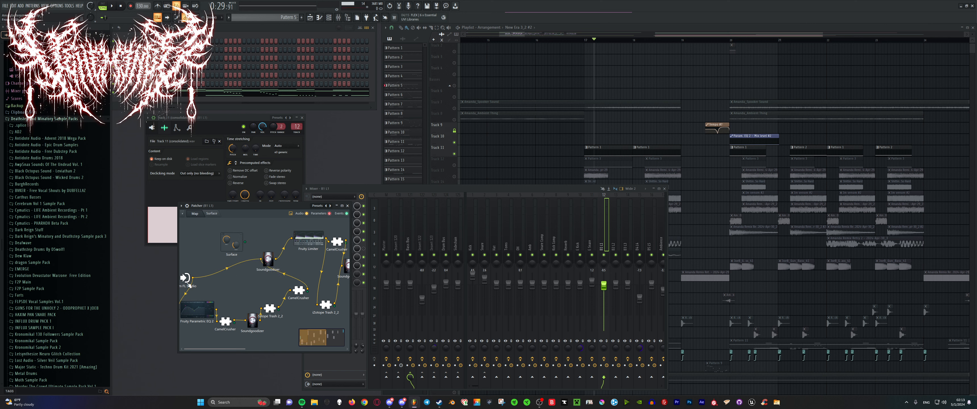
# Rearrange the lower branch's CamelCrusher, Soundgoodizer and iZotope Trash 2 modules in the Patcher map to make the chain readable
pyautogui.moveTo(187, 282); pyautogui.dragTo(123, 267)
pyautogui.moveTo(296, 243); pyautogui.dragTo(279, 220)
pyautogui.moveTo(262, 323); pyautogui.dragTo(241, 332)
pyautogui.moveTo(324, 337); pyautogui.dragTo(329, 339)
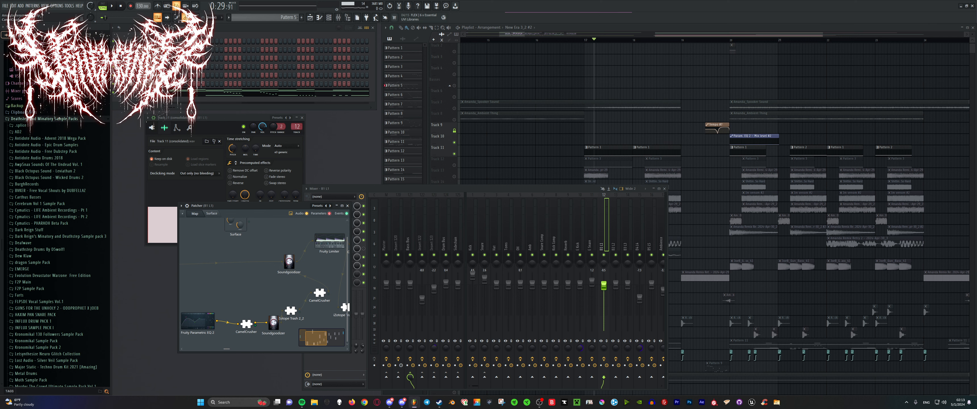
pyautogui.moveTo(247, 325); pyautogui.dragTo(243, 321)
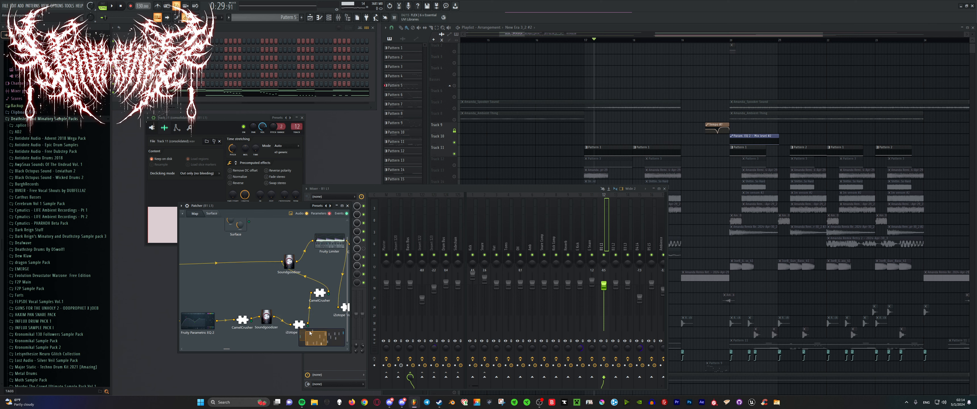
pyautogui.moveTo(303, 324); pyautogui.dragTo(326, 320)
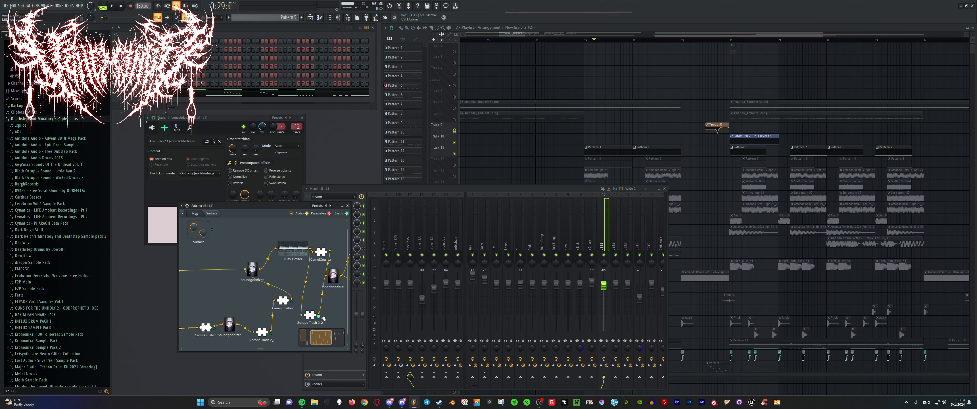
# Check the iZotope Trash 2 module's interface and follow the rest of the Patcher chain through OTT to the To FL Studio output
pyautogui.moveTo(321, 318)
pyautogui.mouseDown()
pyautogui.moveTo(361, 314)
pyautogui.moveTo(324, 310)
pyautogui.mouseUp()
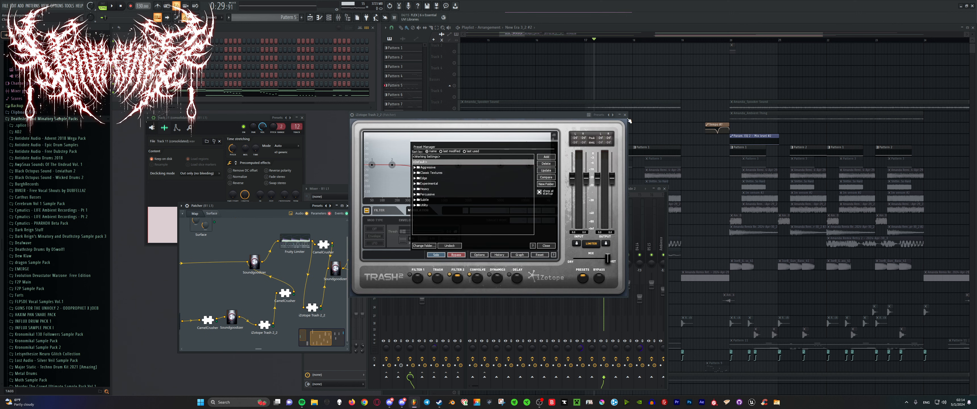
pyautogui.click(626, 114)
pyautogui.moveTo(318, 344); pyautogui.dragTo(319, 344)
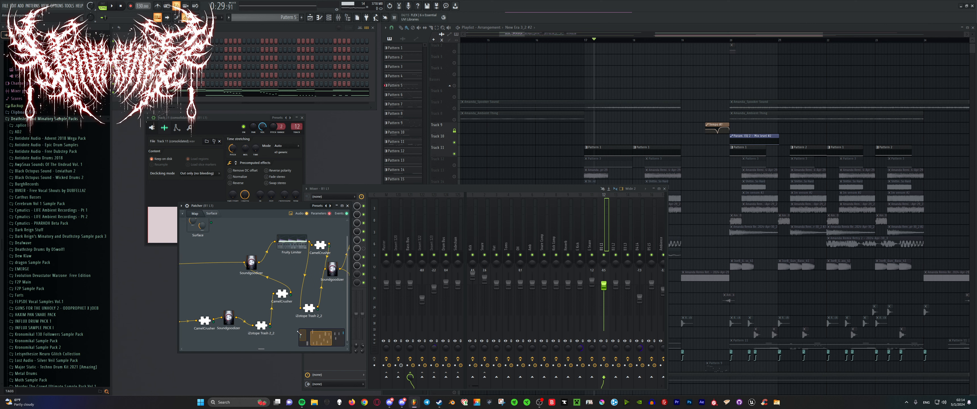
pyautogui.moveTo(325, 339)
pyautogui.mouseDown()
pyautogui.moveTo(336, 339)
pyautogui.moveTo(316, 344)
pyautogui.mouseUp()
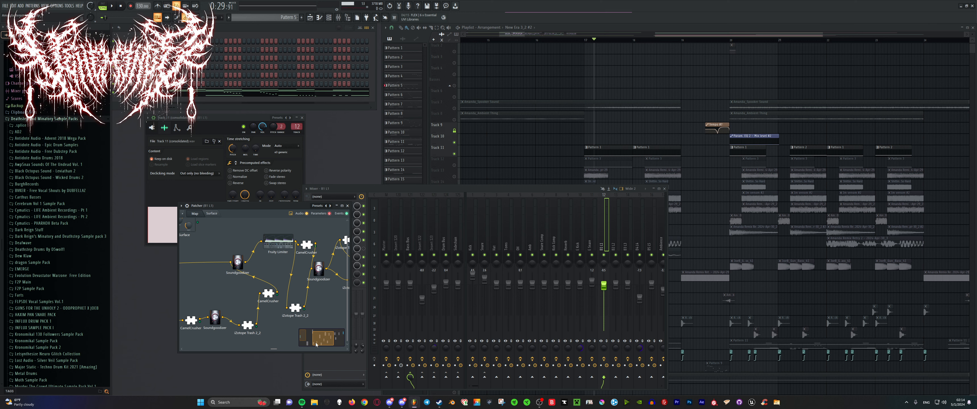
pyautogui.moveTo(316, 344); pyautogui.dragTo(311, 345)
pyautogui.moveTo(311, 288); pyautogui.dragTo(206, 290)
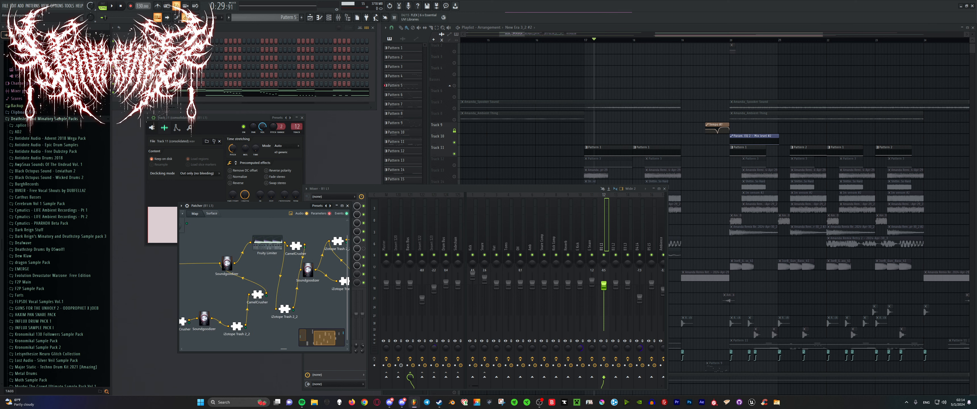
pyautogui.moveTo(305, 333); pyautogui.dragTo(245, 344)
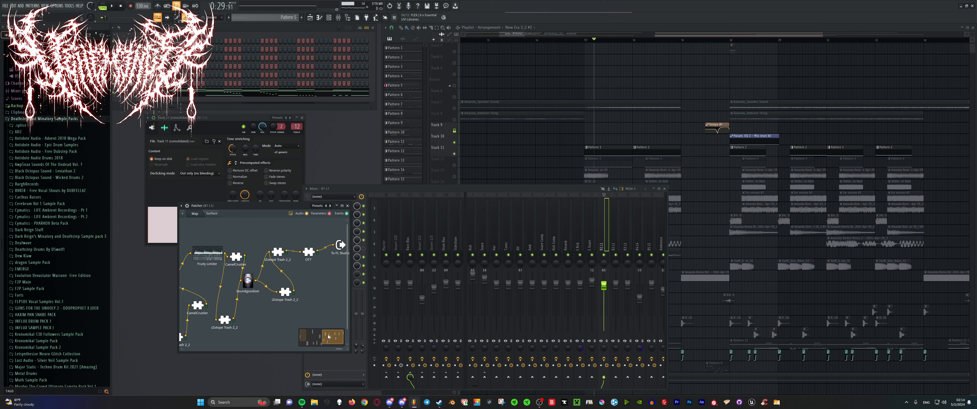
# Inspect the BT L1 track's remaining effects: Fruity Parametric EQ 2, SAUSAGE FATTENER, GClip and kHs Gate
pyautogui.moveTo(562, 190); pyautogui.dragTo(606, 185)
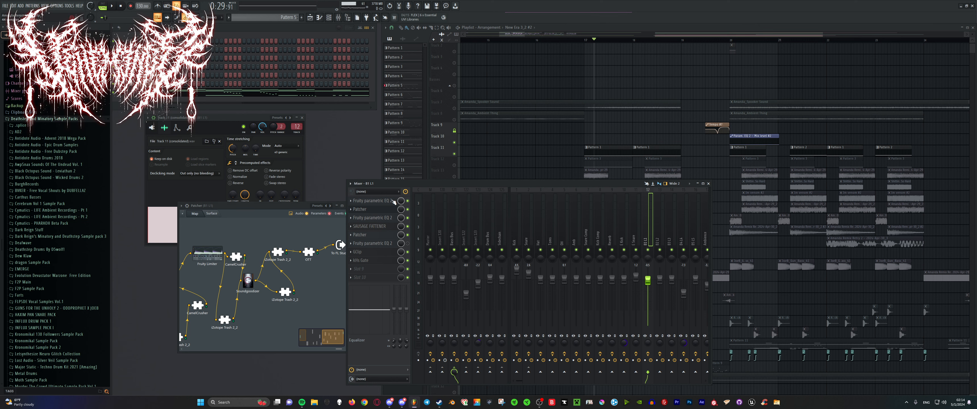
pyautogui.click(379, 216)
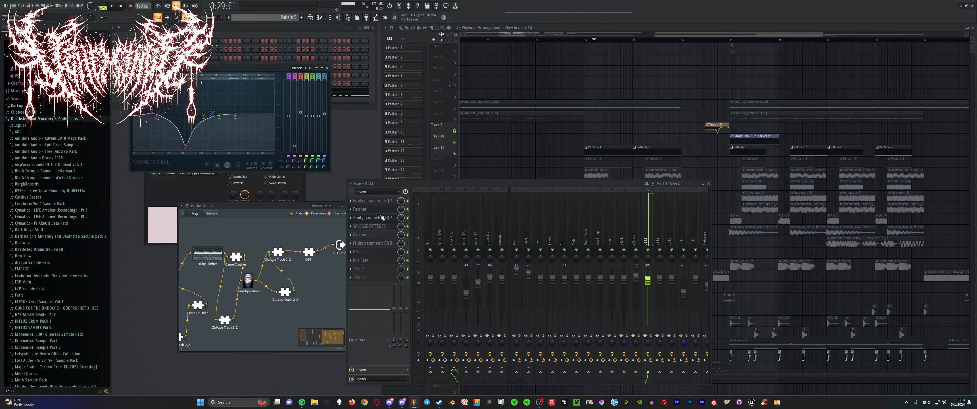
pyautogui.click(389, 227)
pyautogui.click(389, 227)
pyautogui.click(395, 260)
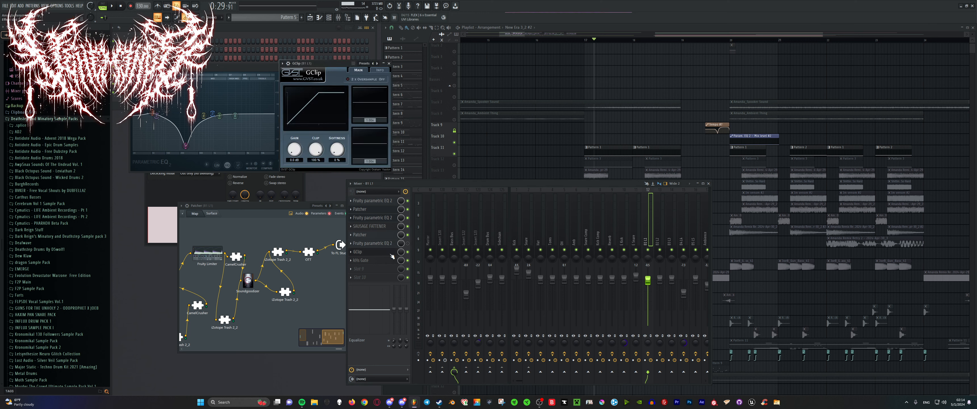
pyautogui.click(393, 258)
pyautogui.click(390, 254)
pyautogui.click(394, 252)
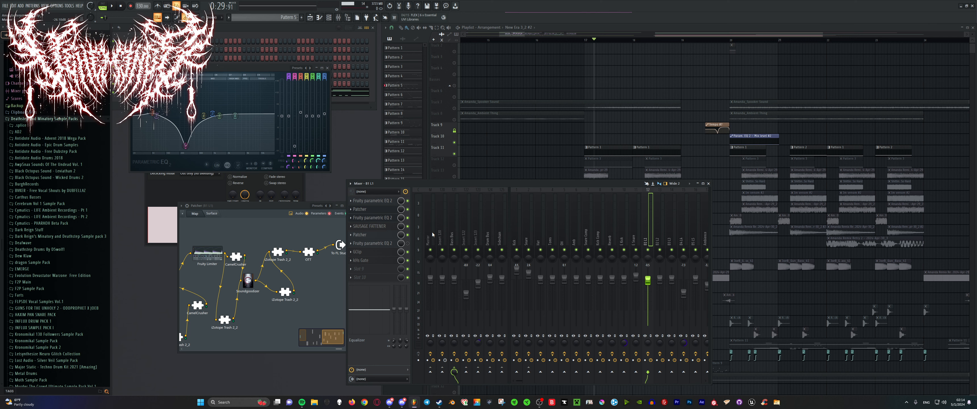
pyautogui.click(368, 261)
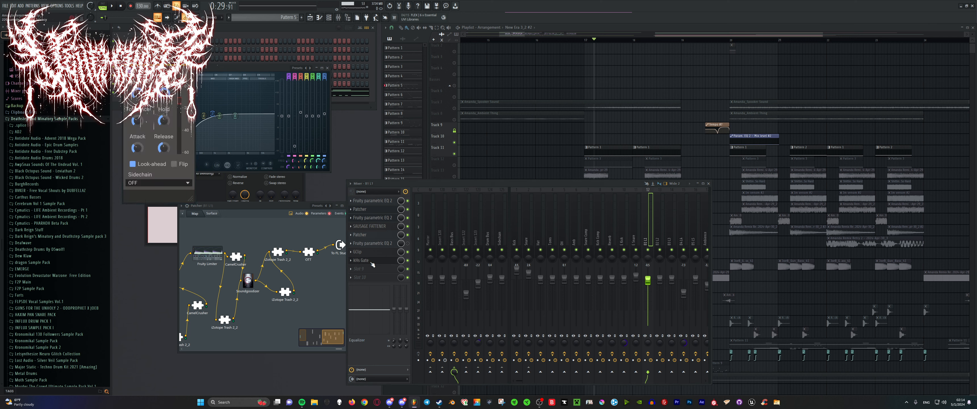
pyautogui.click(372, 263)
# Switch the soloed bass layer from Track 11 to Track 12 in the playlist and play it from about 0:29
pyautogui.scroll(-2, 456, 147)
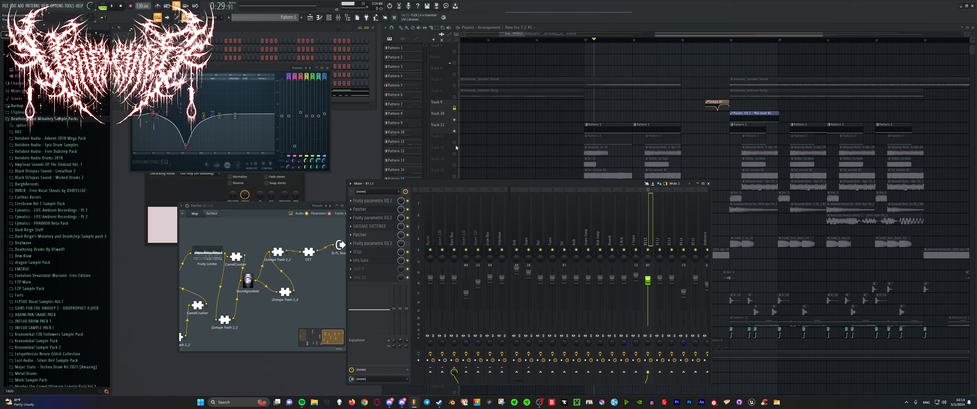
pyautogui.click(454, 142)
pyautogui.scroll(4, 589, 117)
pyautogui.click(577, 40)
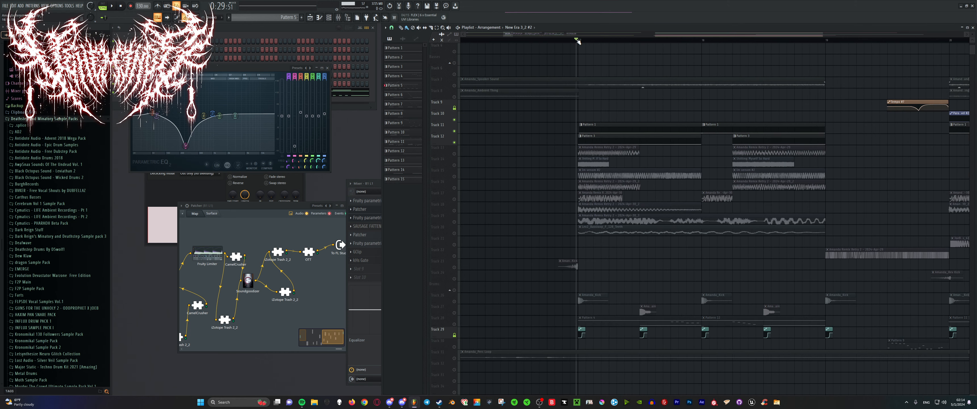
pyautogui.rightClick(454, 142)
pyautogui.press('space')
pyautogui.scroll(3, 705, 145)
pyautogui.scroll(-4, 702, 152)
pyautogui.scroll(2, 695, 163)
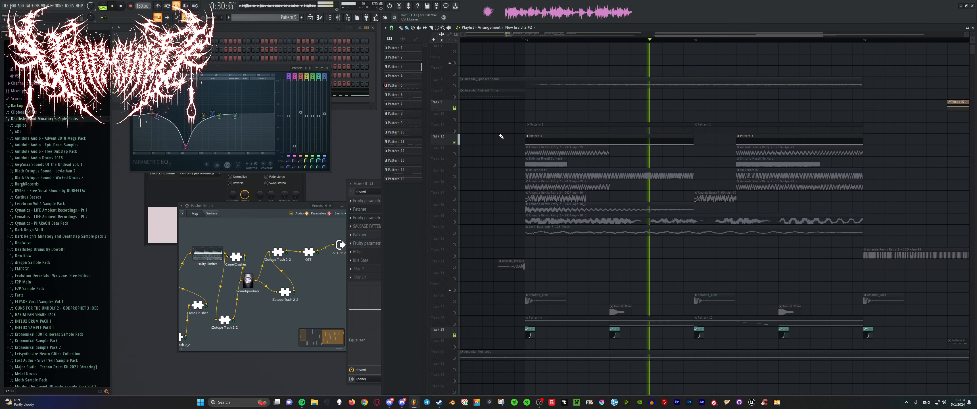
pyautogui.press('space')
# Select the L2 mixer track and play the Track 12 layer repeatedly from about 0:29 while checking its levels and effect slots
pyautogui.press('F9')
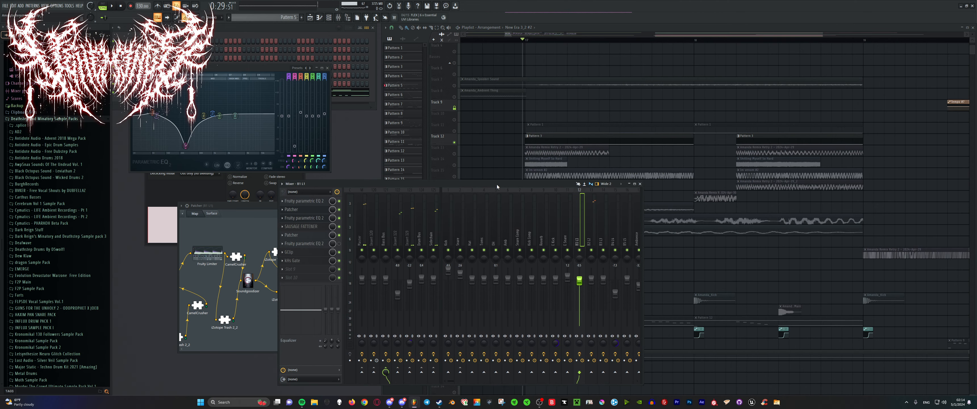
pyautogui.click(590, 231)
pyautogui.press('space')
pyautogui.press('space')
pyautogui.click(592, 354)
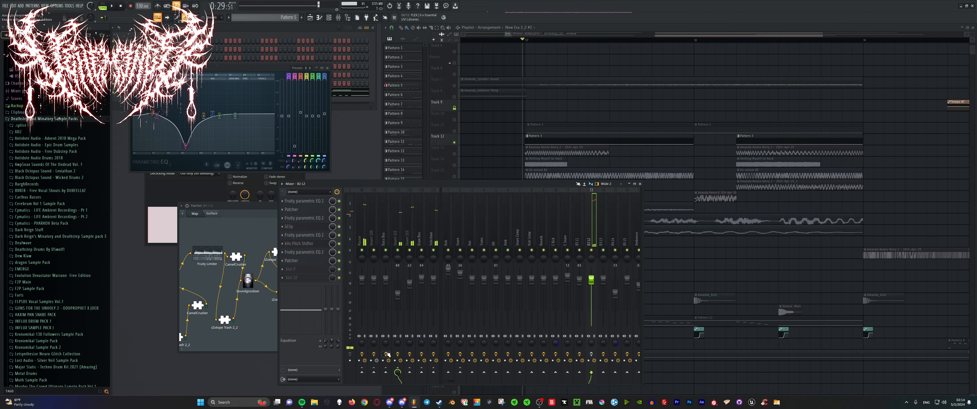
pyautogui.press('space')
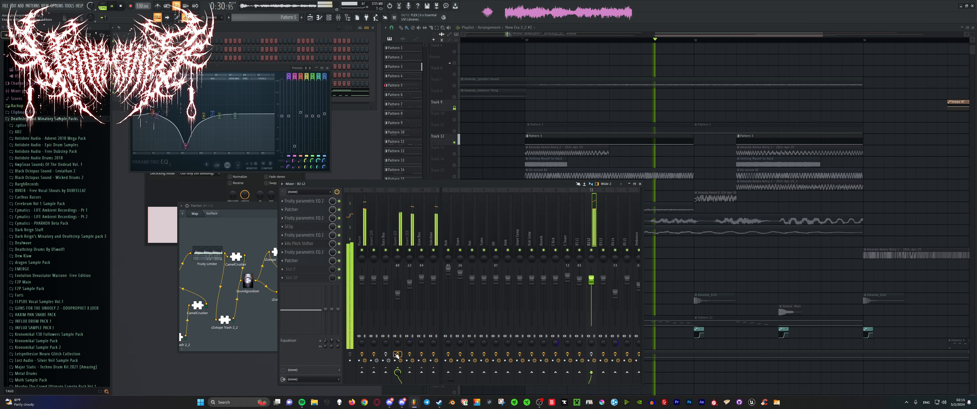
pyautogui.press('space')
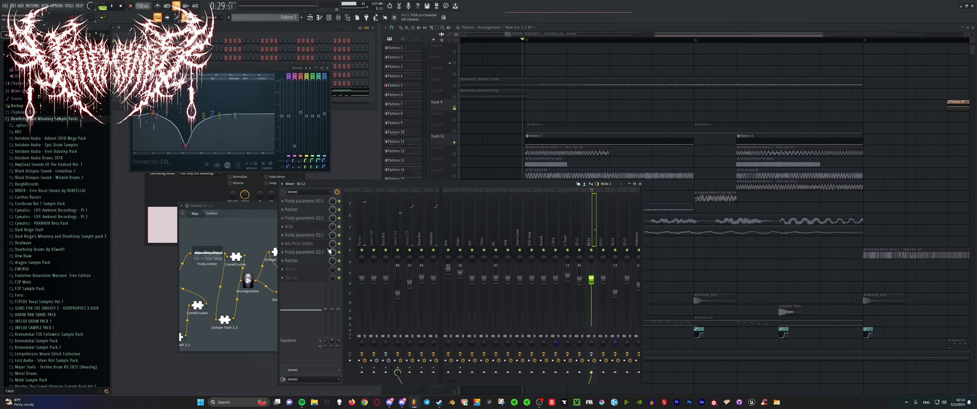
pyautogui.press('space')
pyautogui.press('space')
pyautogui.click(386, 354)
pyautogui.click(591, 354)
pyautogui.press('space')
pyautogui.press('space')
# Close the open plugin windows and examine the L2 track's first Patcher chain from CamelCrusher and Vocodex to its output
pyautogui.hotkey('alt', 'F12')
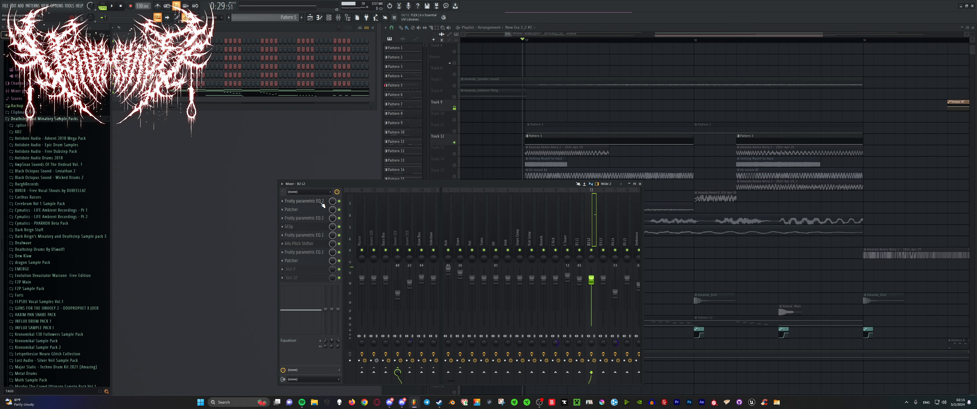
pyautogui.click(300, 209)
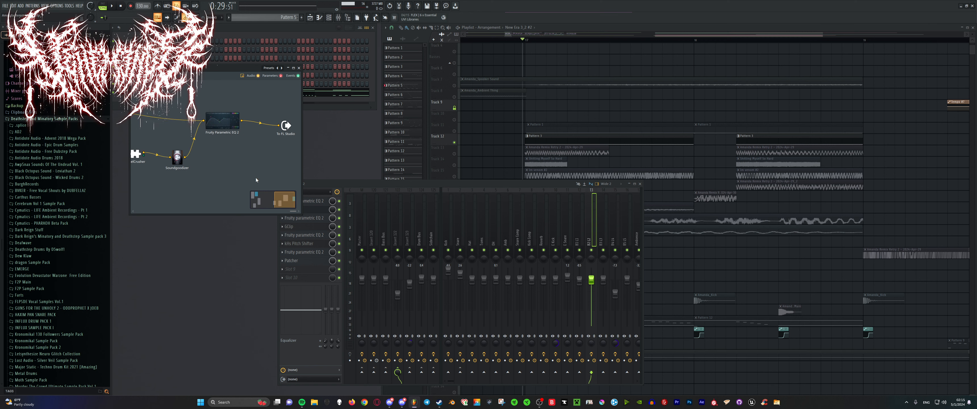
pyautogui.moveTo(199, 146); pyautogui.dragTo(217, 172)
pyautogui.doubleClick(217, 172)
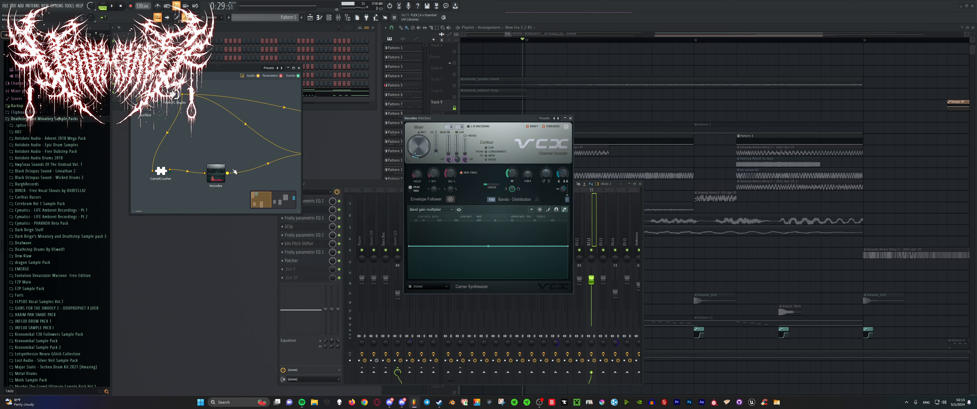
pyautogui.click(569, 118)
pyautogui.moveTo(259, 199); pyautogui.dragTo(286, 200)
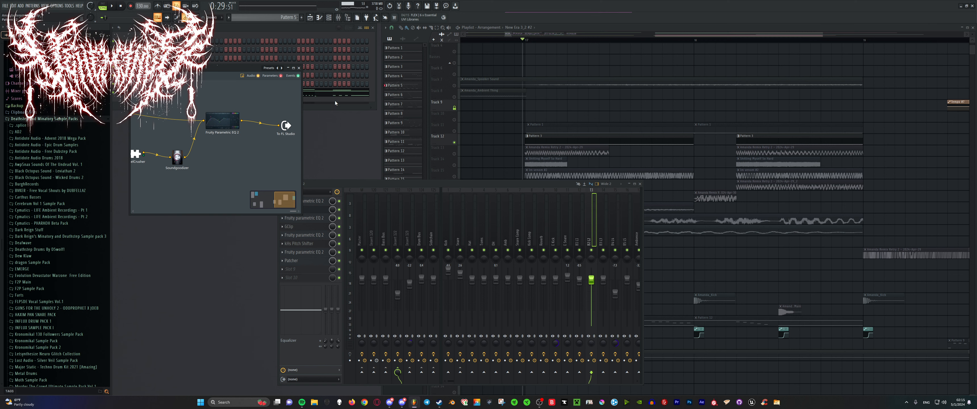
pyautogui.click(300, 68)
# Inspect the L2 track's second Fruity Parametric EQ 2, GClip, and the Fruity Parametric EQ 2 that follows it
pyautogui.click(309, 219)
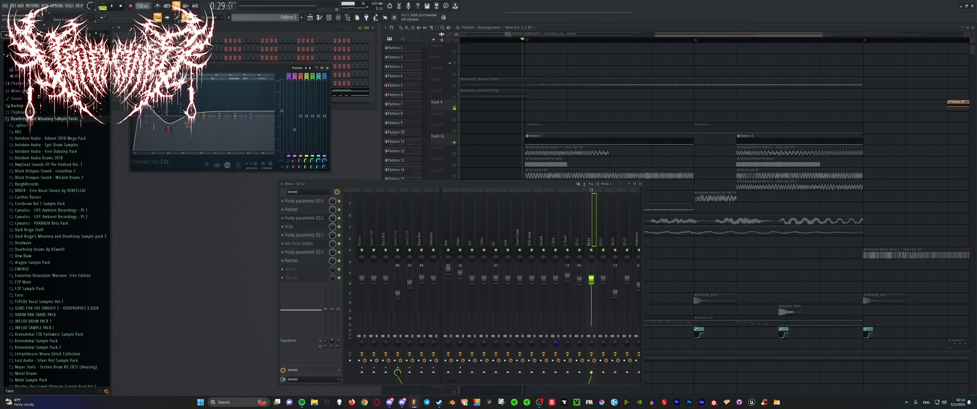
pyautogui.click(312, 227)
pyautogui.click(308, 227)
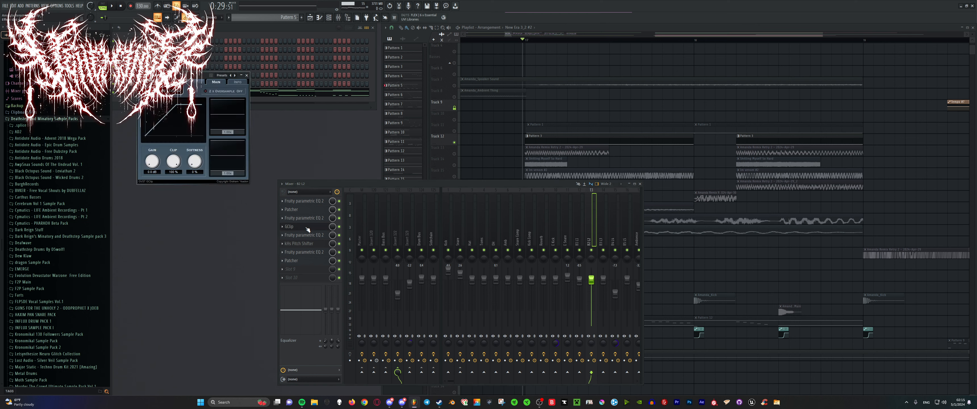
pyautogui.click(308, 227)
pyautogui.click(315, 236)
pyautogui.click(315, 236)
pyautogui.click(315, 236)
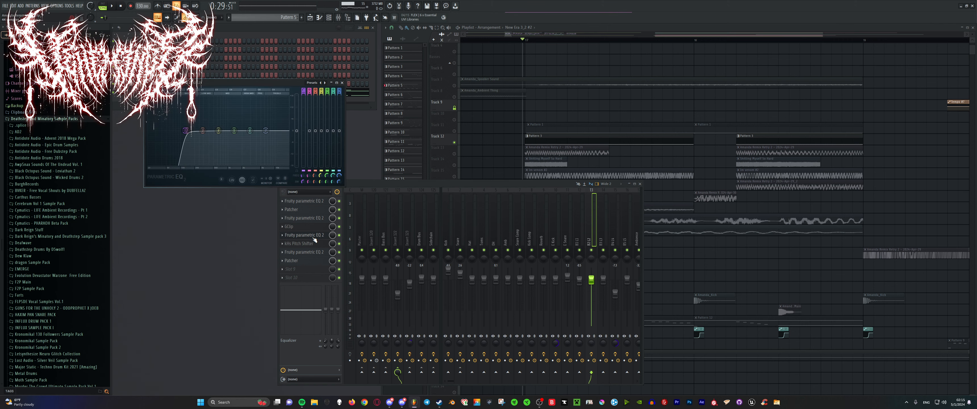
pyautogui.click(314, 236)
pyautogui.click(299, 236)
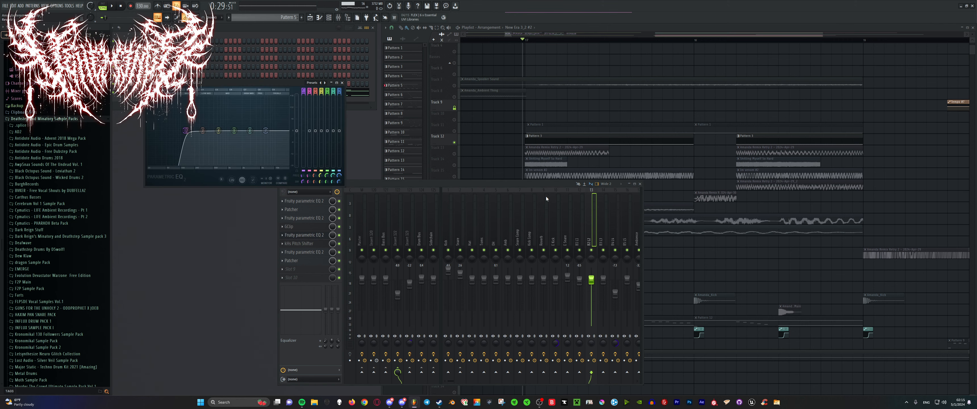
# Replay the Track 12 layer from about 0:29 with the low-cut Fruity Parametric EQ 2 open
pyautogui.scroll(-6, 522, 99)
pyautogui.moveTo(643, 195)
pyautogui.mouseDown()
pyautogui.moveTo(378, 195)
pyautogui.moveTo(643, 196)
pyautogui.mouseUp()
pyautogui.press('space')
pyautogui.press('space')
pyautogui.scroll(-3, 585, 115)
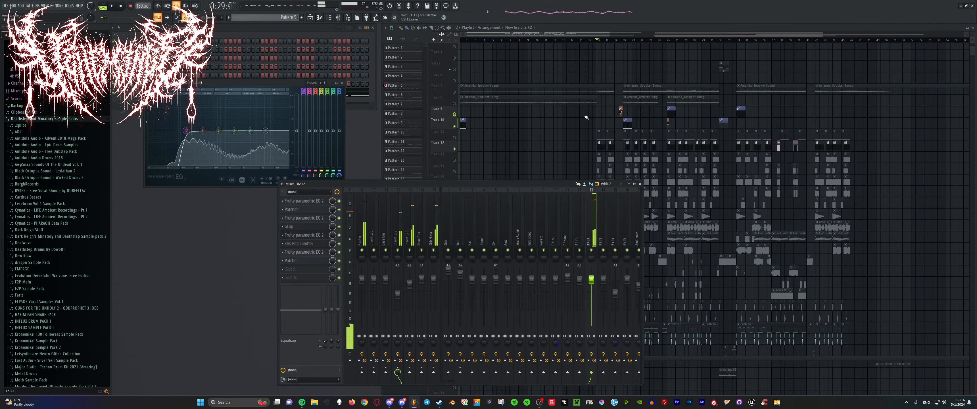
# Check the L2 track's GClip slot, replay the layer and set the playback start to about 0:34 before the drop
pyautogui.scroll(5, 629, 104)
pyautogui.scroll(1, 628, 105)
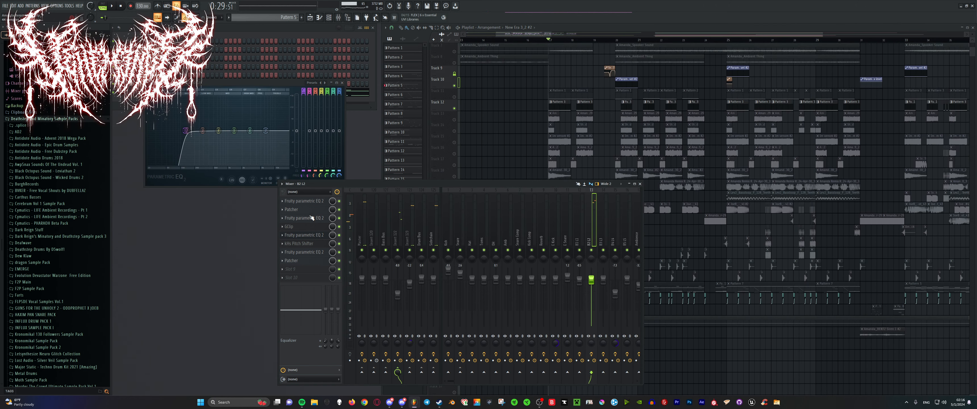
pyautogui.click(305, 227)
pyautogui.click(305, 228)
pyautogui.press('space')
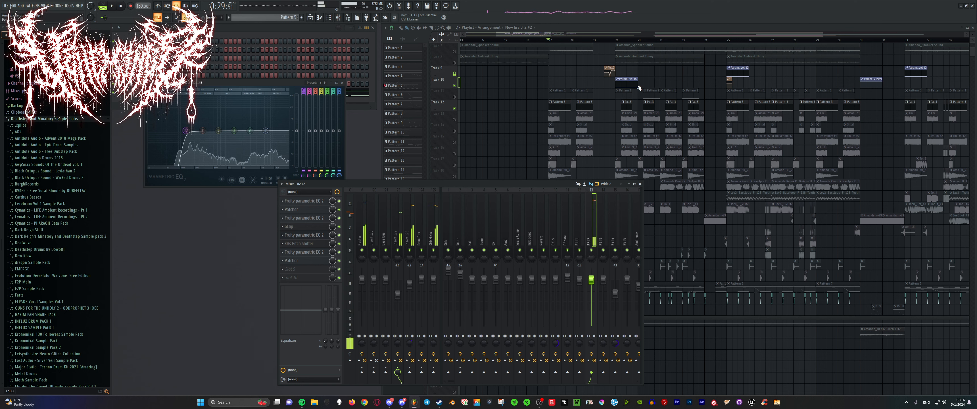
pyautogui.scroll(3, 579, 36)
pyautogui.click(590, 37)
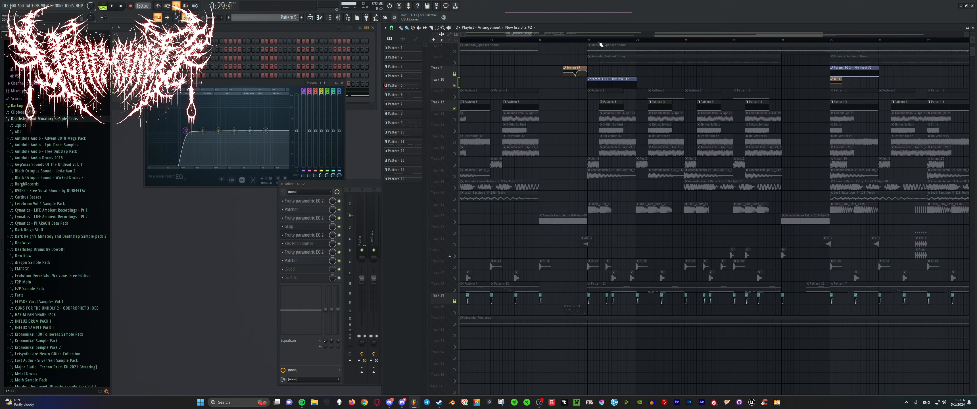
pyautogui.click(358, 216)
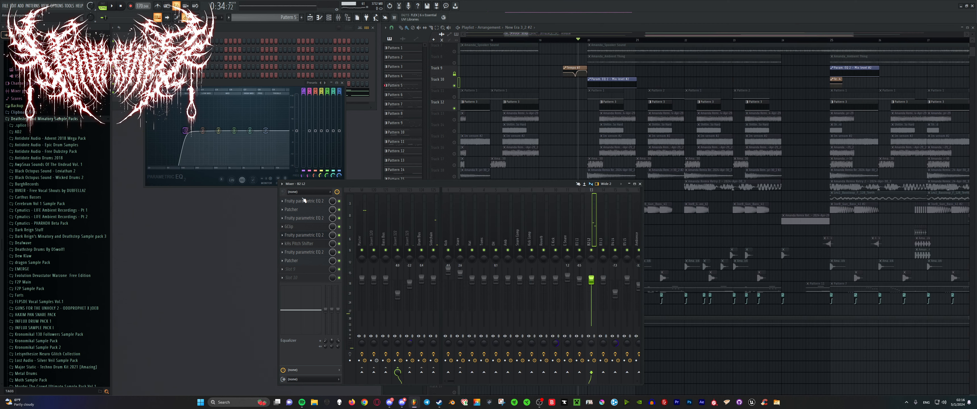
# Inspect the L2 track's kHs Pitch Shifter and the Fruity Parametric EQ 2 after it, closing each plugin window
pyautogui.click(317, 243)
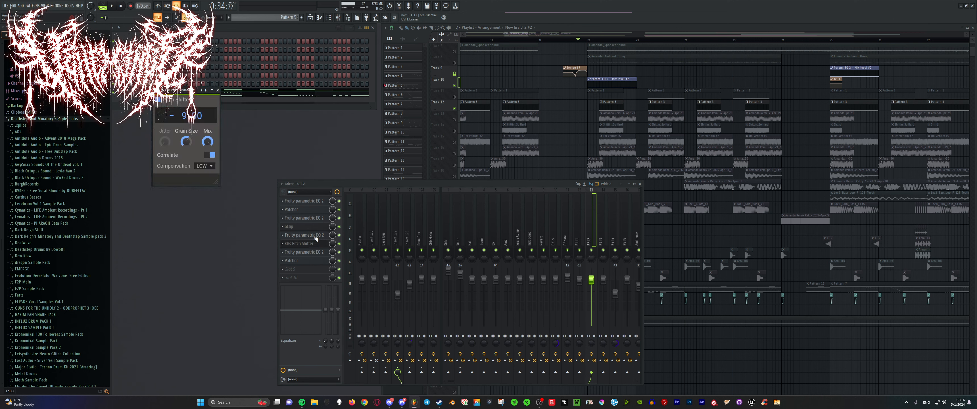
pyautogui.click(317, 246)
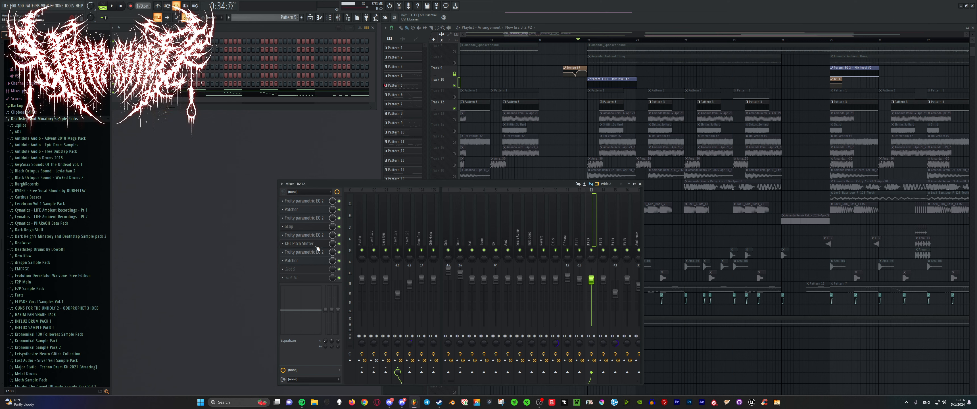
pyautogui.click(319, 254)
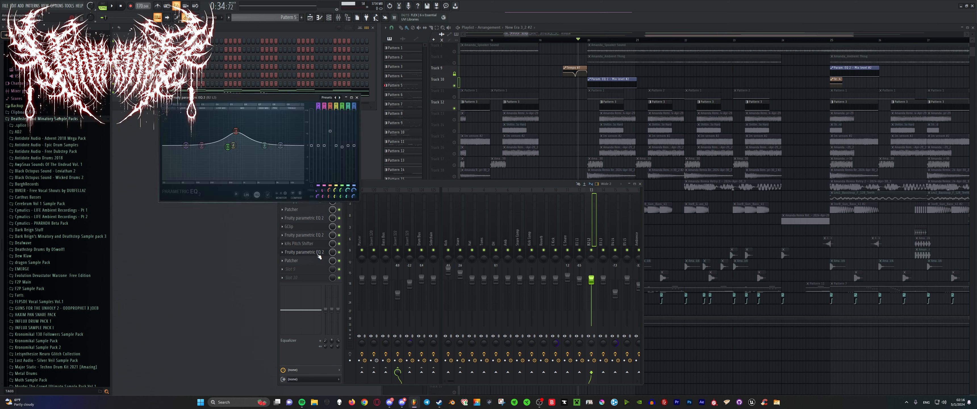
pyautogui.click(324, 255)
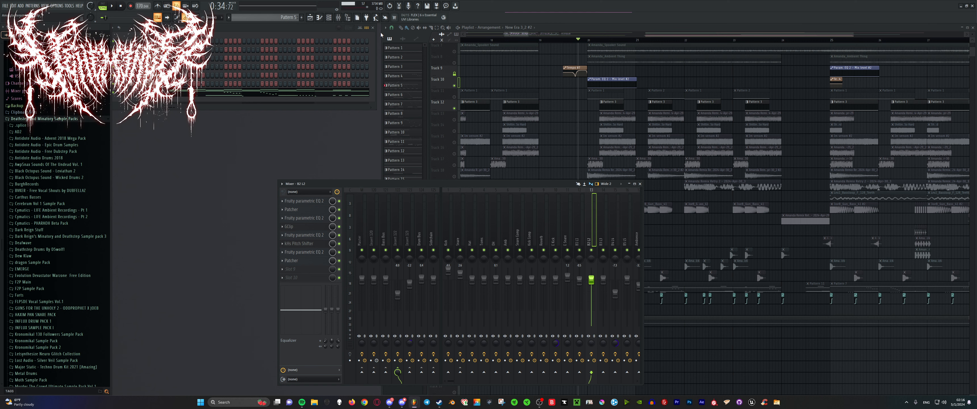
# Examine the L2 track's last Patcher map, shifting its CamelCrusher node to show the chain through Soundgoodizer and Fruity Parametric EQ 2
pyautogui.click(311, 261)
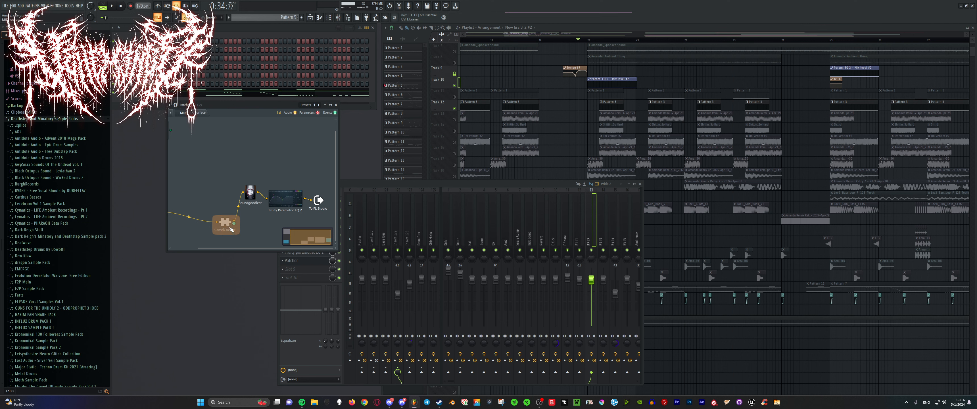
pyautogui.moveTo(225, 223); pyautogui.dragTo(211, 213)
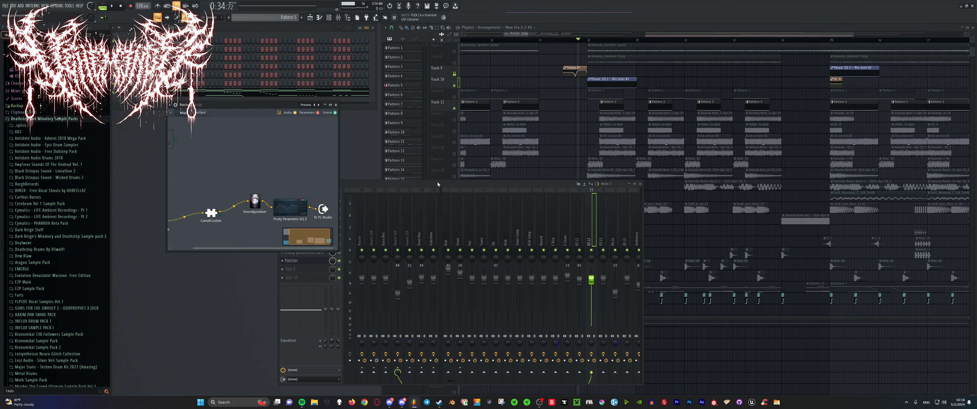
pyautogui.click(335, 105)
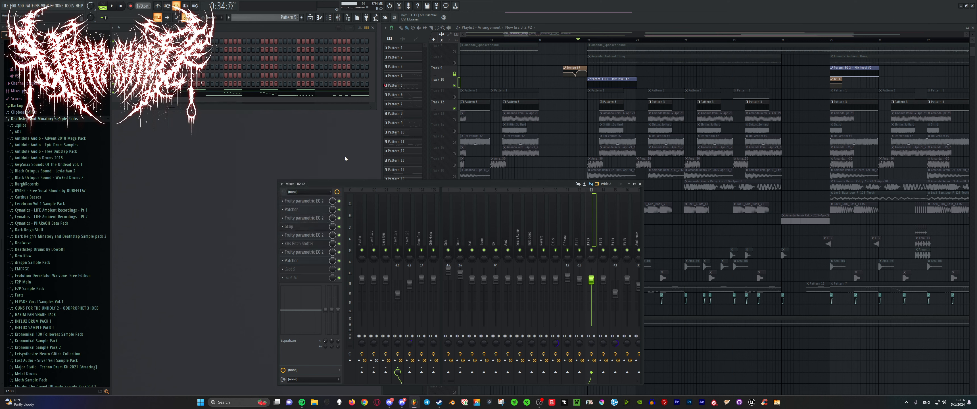
# Select the L3 mixer track and examine its Patcher chain of iZotope Trash 2 and Soundgoodizer
pyautogui.click(384, 225)
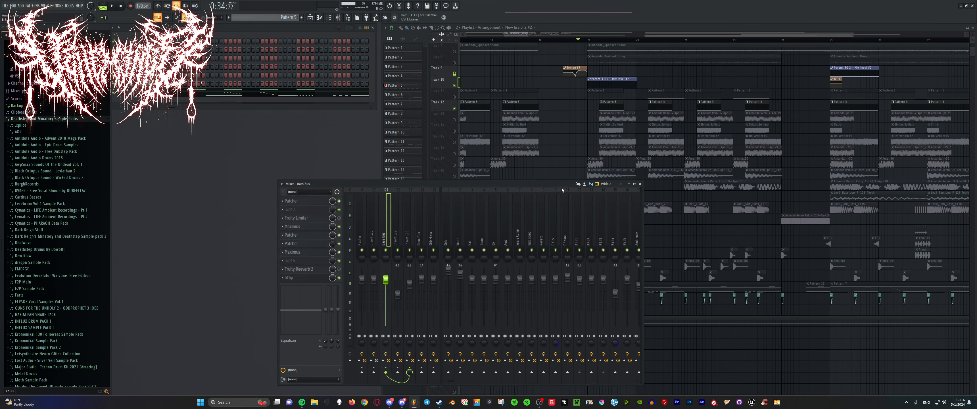
pyautogui.click(603, 227)
pyautogui.scroll(-3, 526, 221)
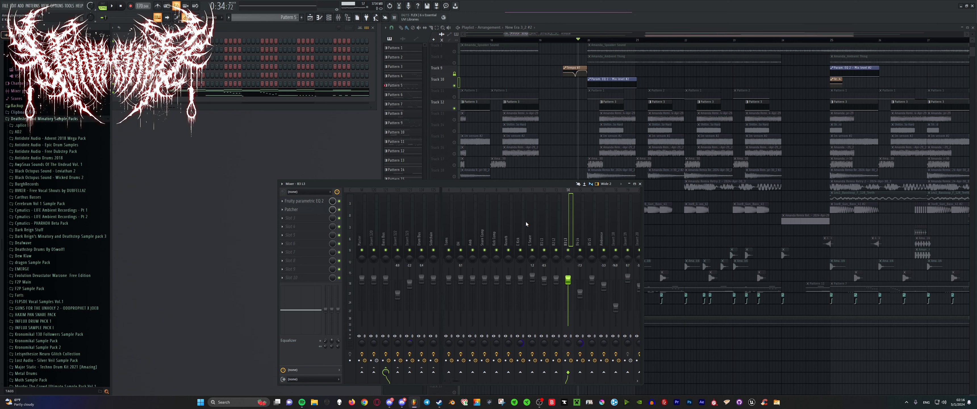
pyautogui.scroll(-6, 526, 222)
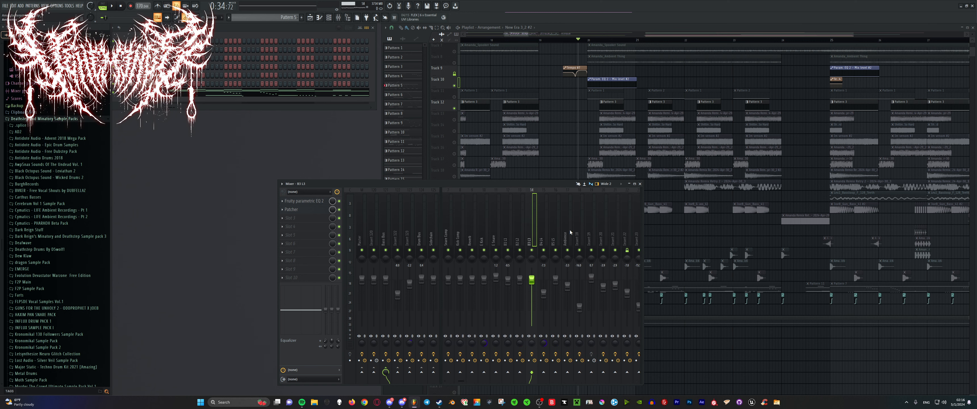
pyautogui.click(301, 208)
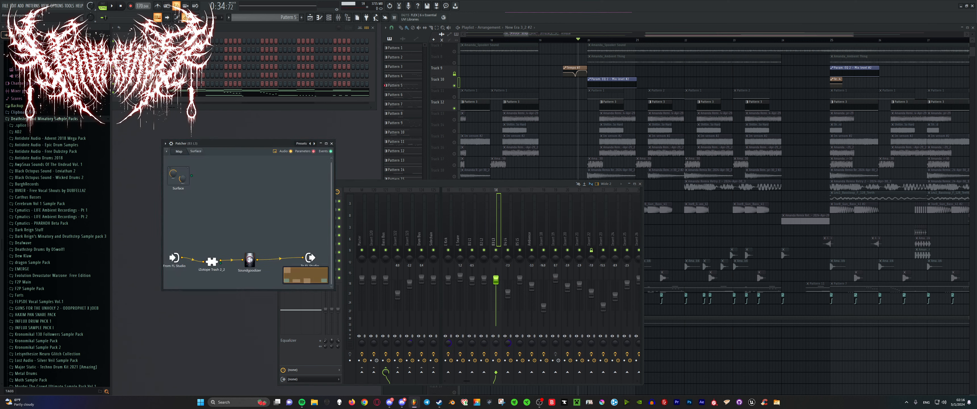
pyautogui.moveTo(213, 265); pyautogui.dragTo(253, 261)
pyautogui.click(333, 143)
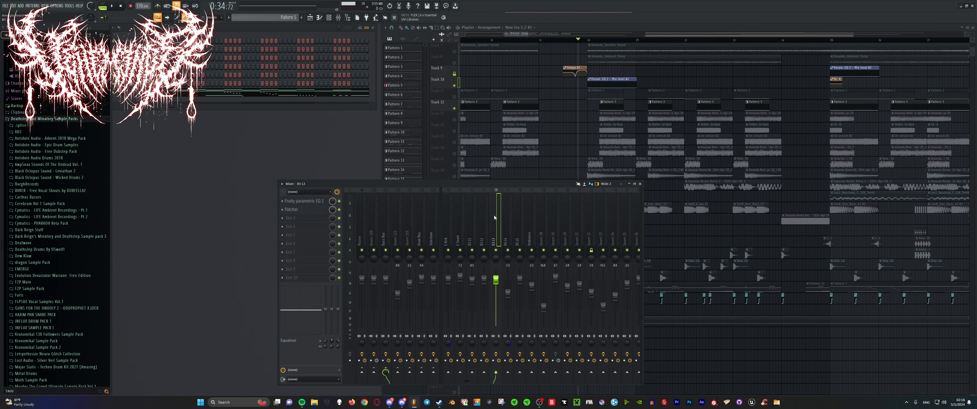
# Solo the resampled audio clips on playlist Track 13 and set the playback start to about 0:35
pyautogui.scroll(4, 545, 131)
pyautogui.scroll(-1, 580, 135)
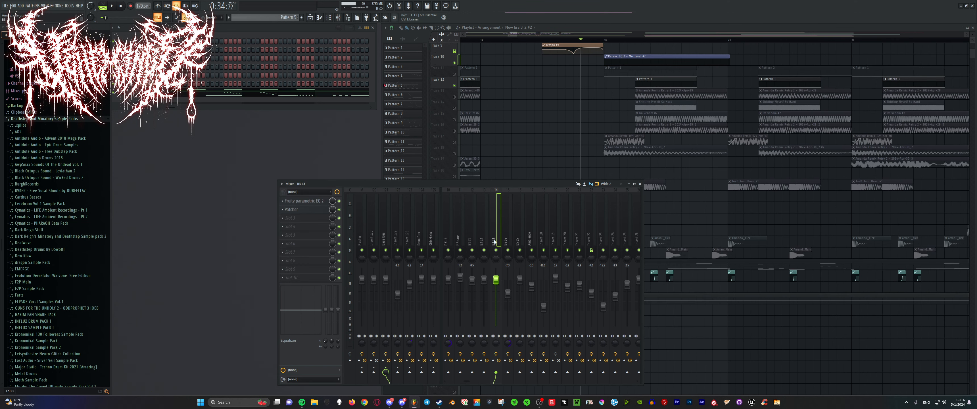
pyautogui.click(457, 92)
pyautogui.scroll(-5, 607, 42)
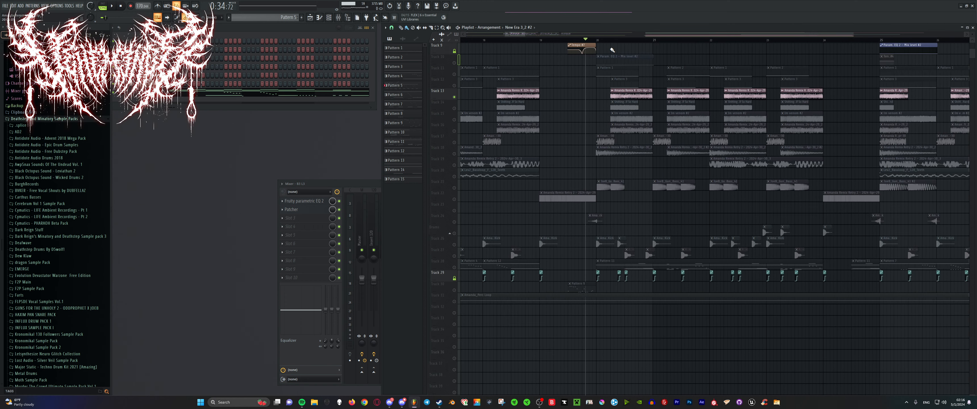
pyautogui.scroll(4, 618, 44)
pyautogui.hotkey('ctrl', 'z')
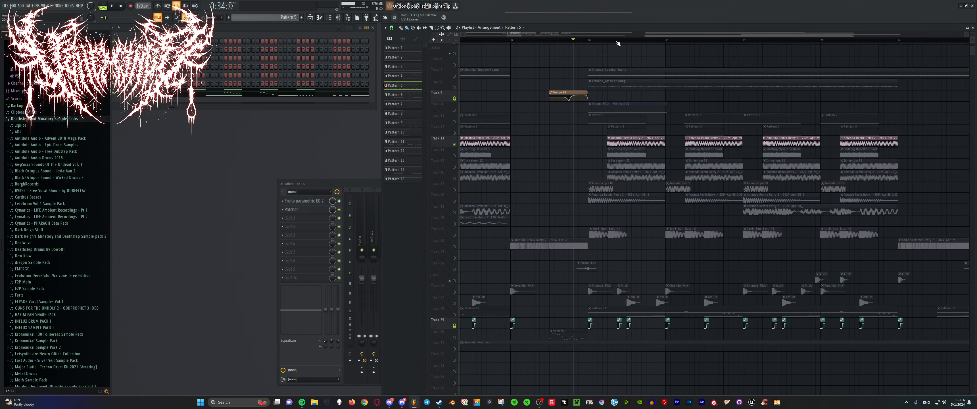
pyautogui.click(611, 43)
# Play the Track 13 layer with the mixer in view to check which mixer track it feeds
pyautogui.press('space')
pyautogui.press('space')
pyautogui.click(375, 186)
pyautogui.press('space')
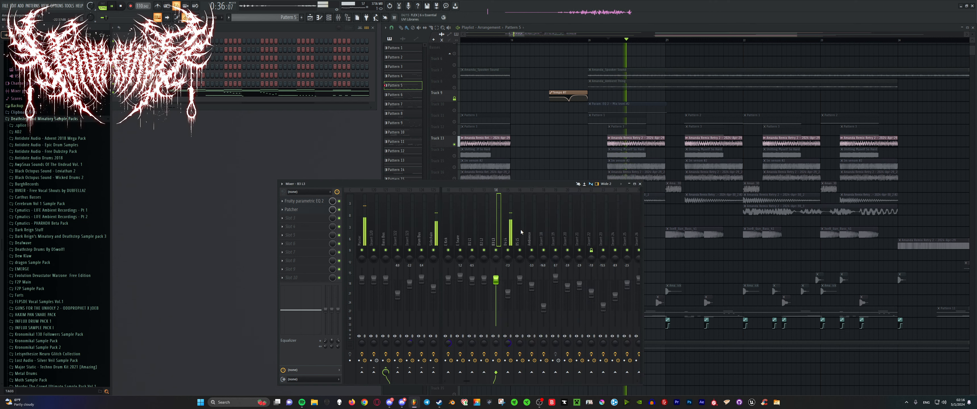
pyautogui.click(509, 248)
pyautogui.click(497, 248)
pyautogui.press('space')
pyautogui.scroll(-1, 468, 125)
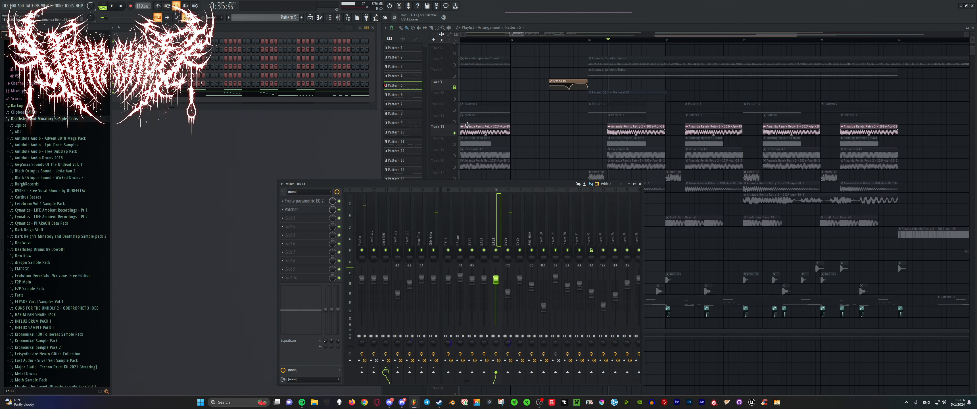
# Solo the pattern clips on playlist Track 12 and play them from about 0:35 while checking the mixer levels
pyautogui.rightClick(456, 124)
pyautogui.press('space')
pyautogui.click(374, 186)
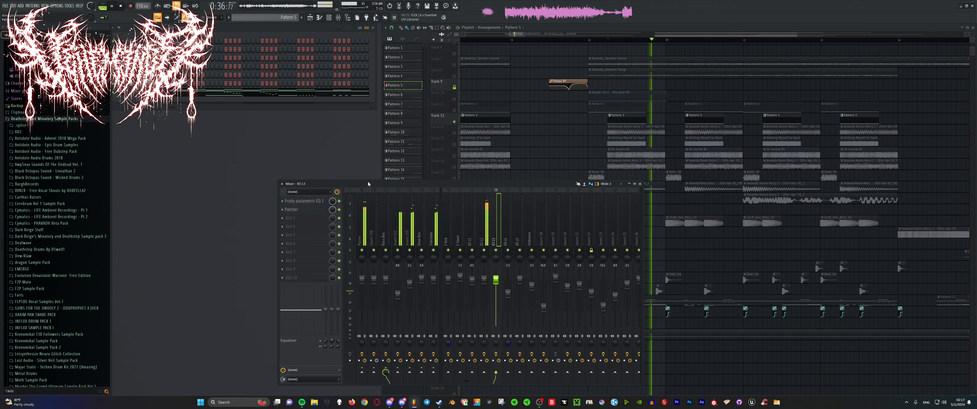
pyautogui.press('space')
pyautogui.scroll(-2, 573, 110)
pyautogui.press('space')
pyautogui.press('space')
# Solo and play playlist Track 17, and do the same for Track 16 while checking its mixer levels
pyautogui.rightClick(455, 156)
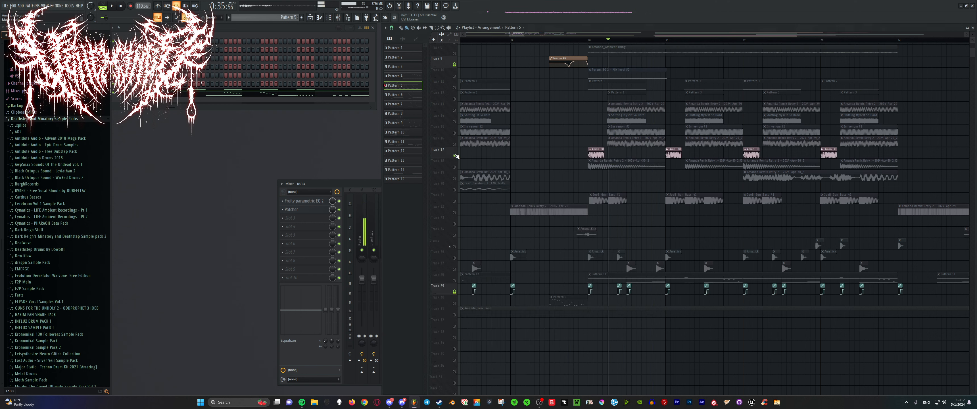
pyautogui.press('space')
pyautogui.press('space')
pyautogui.rightClick(455, 145)
pyautogui.press('space')
pyautogui.press('space')
pyautogui.click(375, 185)
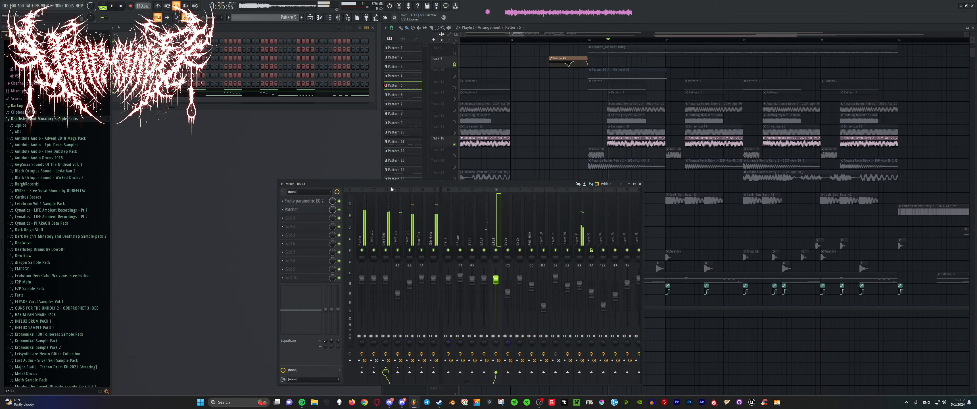
# Solo the bass clips on playlist Track 18 and play them from about 0:35
pyautogui.rightClick(455, 167)
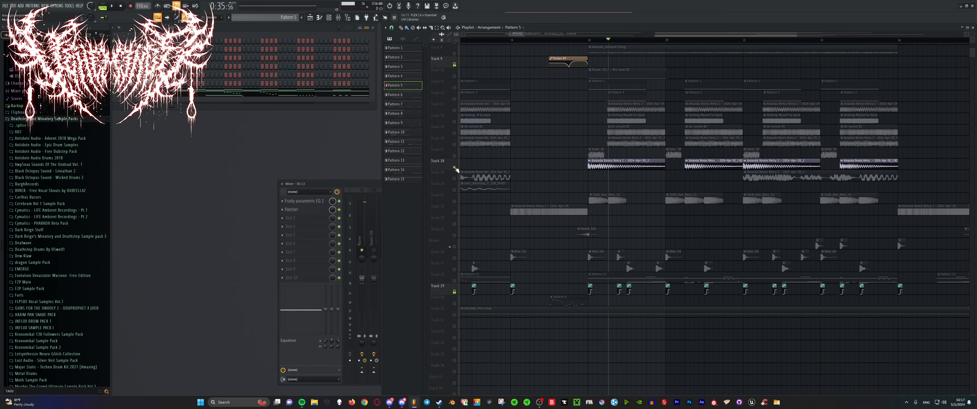
pyautogui.press('space')
pyautogui.scroll(1, 598, 161)
pyautogui.scroll(1, 598, 160)
pyautogui.press('space')
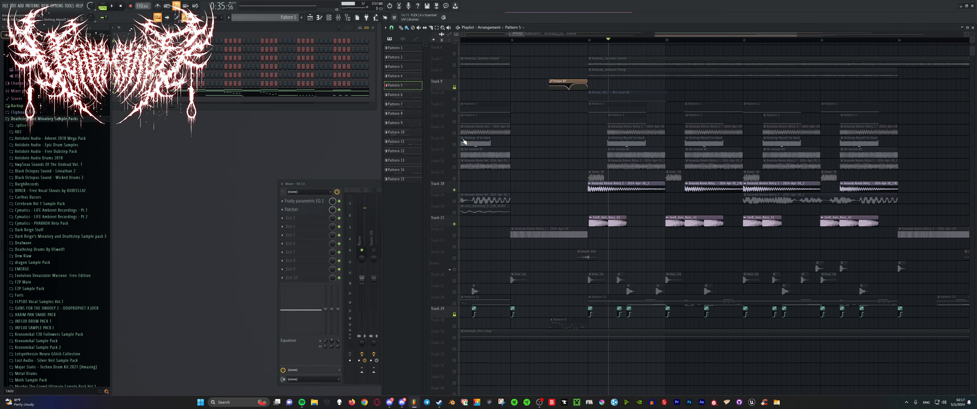
# Audition the bass layers on playlist Tracks 13 to 16 by soloing and playing them one after another
pyautogui.rightClick(455, 133)
pyautogui.press('space')
pyautogui.press('space')
pyautogui.rightClick(454, 145)
pyautogui.press('space')
pyautogui.press('space')
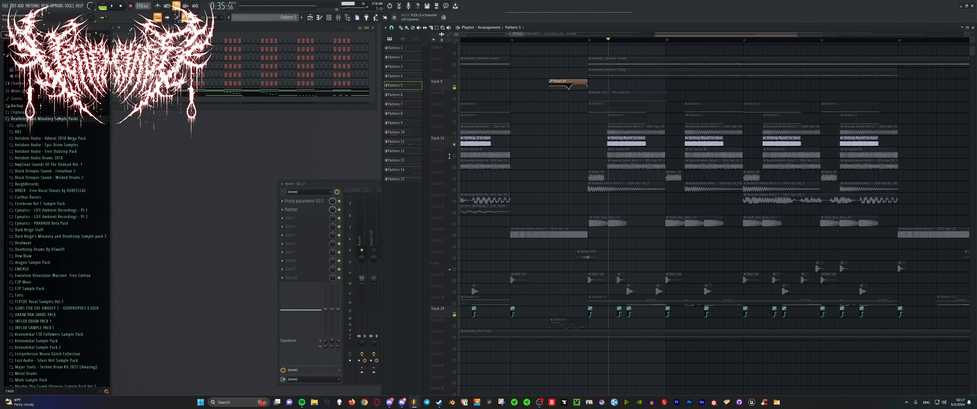
pyautogui.rightClick(455, 156)
pyautogui.press('space')
pyautogui.press('space')
pyautogui.rightClick(454, 167)
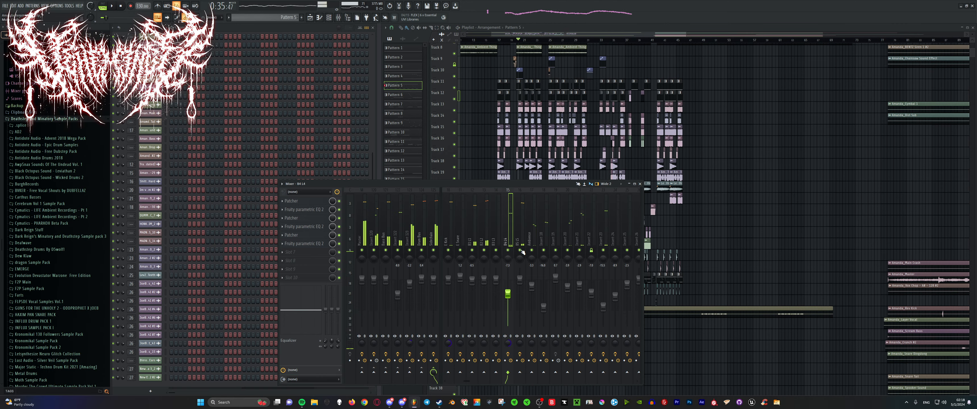
# Solo the L4 mixer track and play the drop from about 0:35 to hear that layer alone
pyautogui.rightClick(512, 251)
pyautogui.rightClick(509, 250)
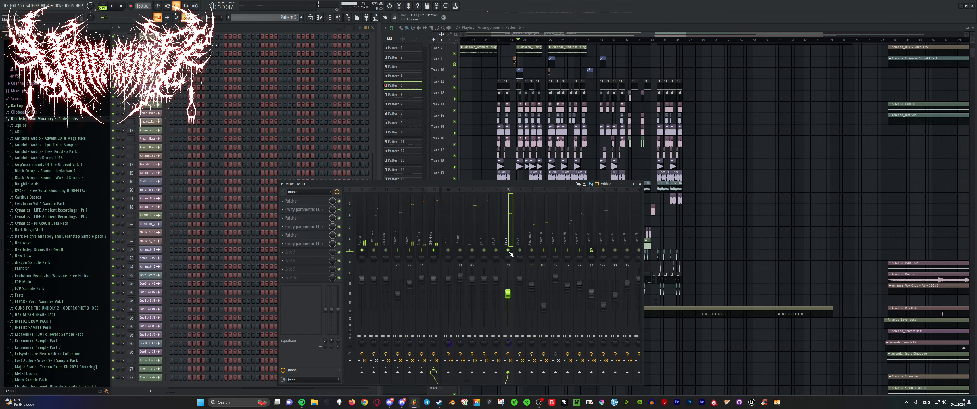
pyautogui.press('space')
pyautogui.scroll(4, 525, 117)
pyautogui.scroll(1, 525, 117)
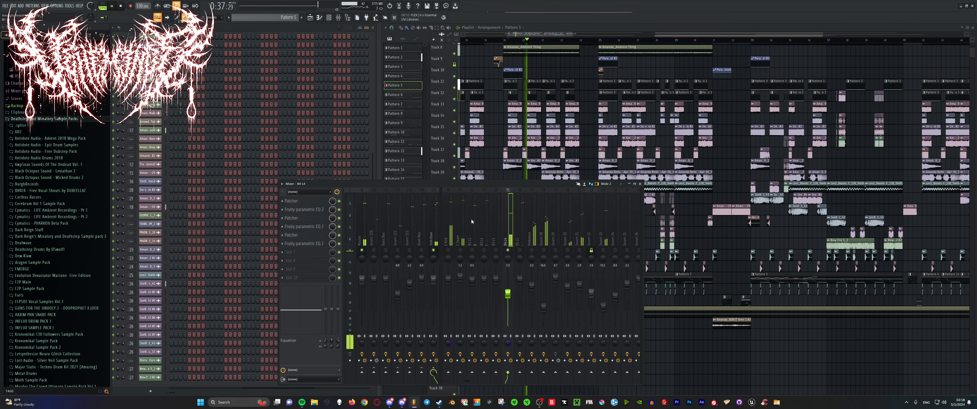
pyautogui.scroll(-2, 529, 94)
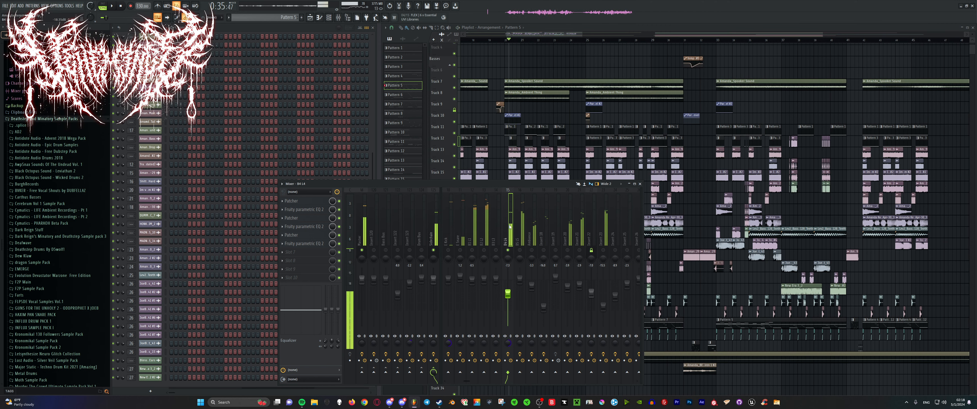
pyautogui.press('space')
# Open the first Patcher map on the L4 mixer track and look at its Maximus and pitch shifter modules
pyautogui.click(321, 202)
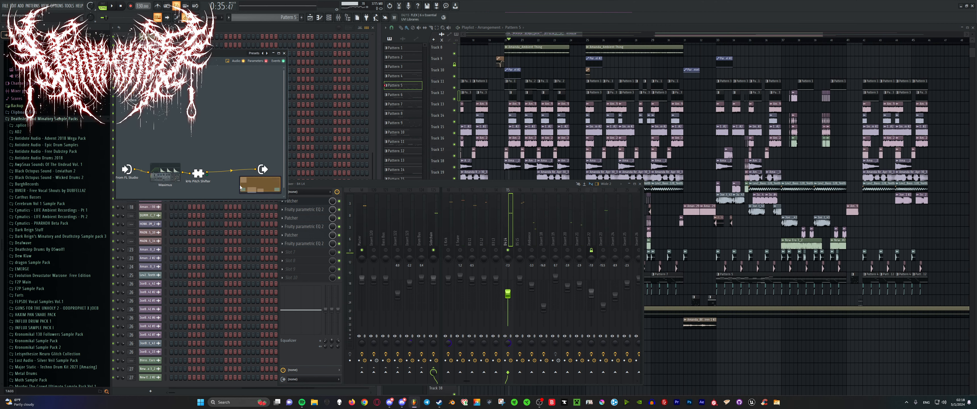
pyautogui.moveTo(197, 176); pyautogui.dragTo(201, 175)
pyautogui.doubleClick(165, 174)
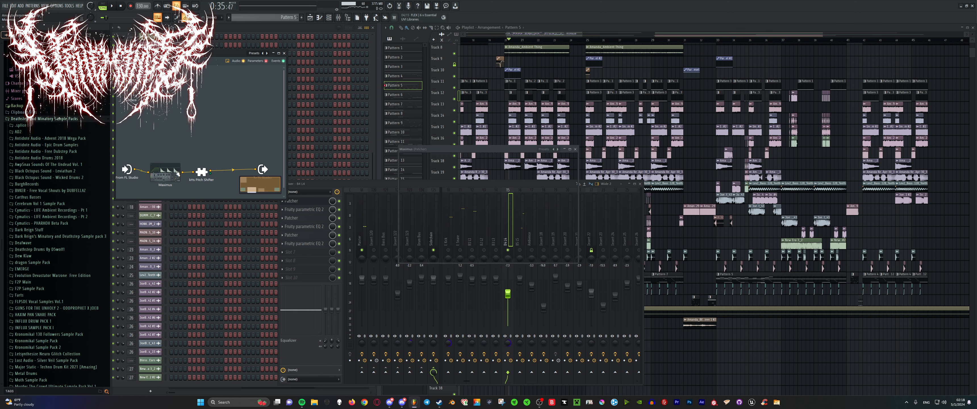
pyautogui.click(576, 149)
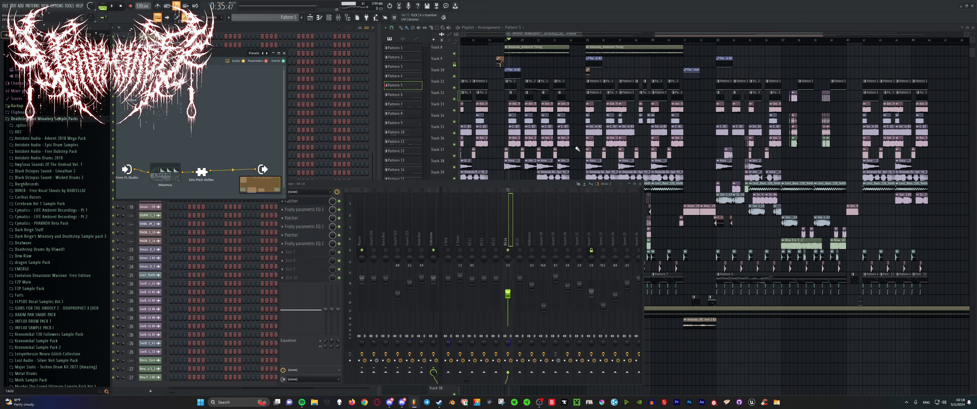
# Inspect the L4 track's second Patcher map and the first Fruity Parametric EQ 2 curve in its effect chain
pyautogui.click(319, 217)
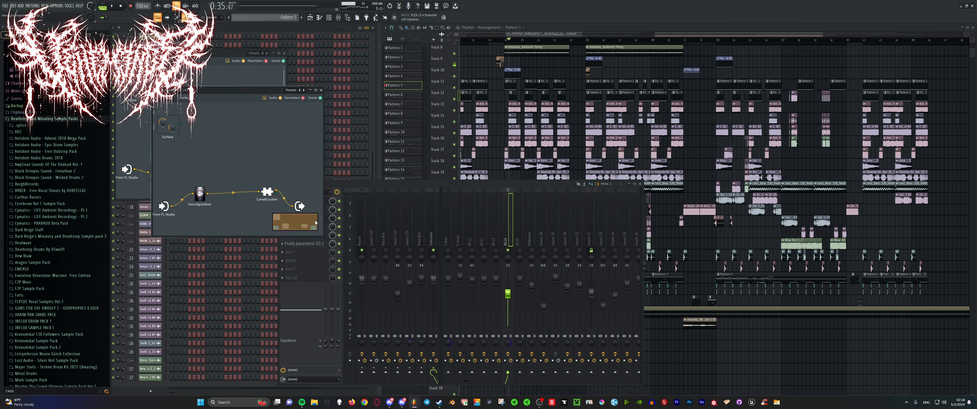
pyautogui.click(321, 90)
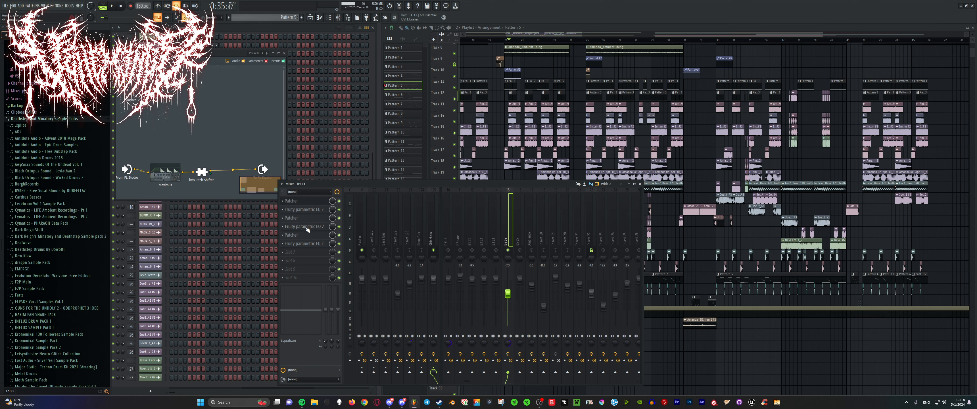
pyautogui.click(285, 209)
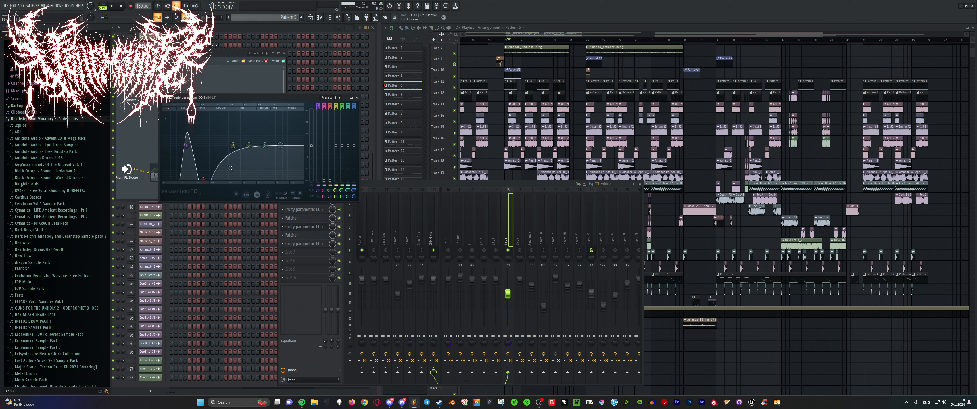
# Examine the L4 track's third Patcher map with its internal EQ, and view the Fruity Parametric EQ 2 placed before that Patcher
pyautogui.click(318, 235)
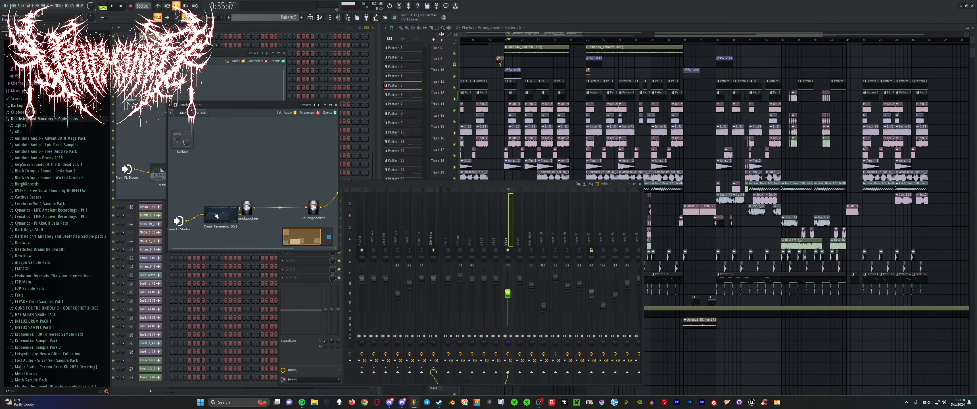
pyautogui.moveTo(216, 216); pyautogui.dragTo(209, 209)
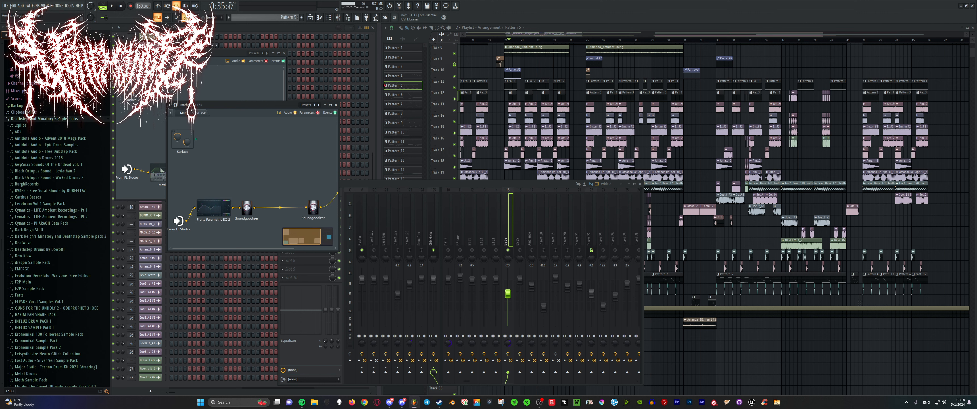
pyautogui.click(209, 214)
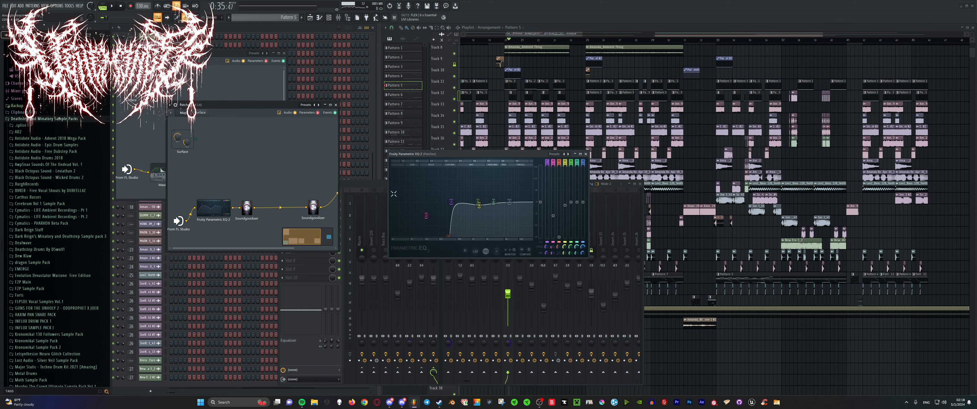
pyautogui.click(586, 154)
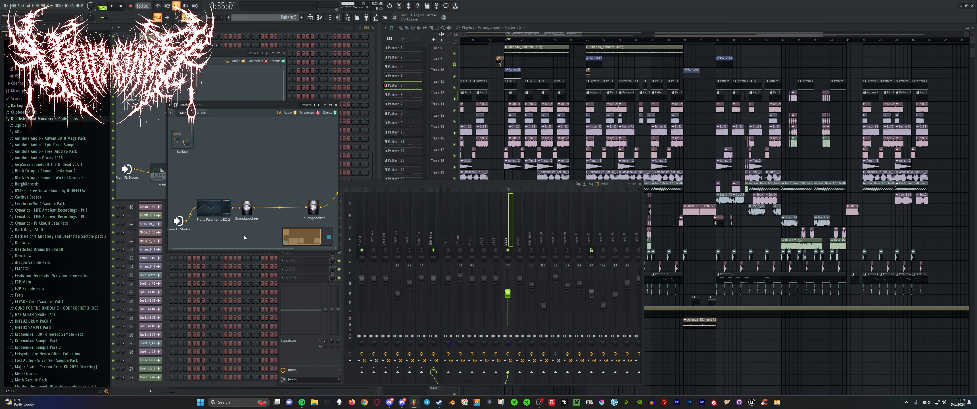
pyautogui.hscroll(2, 245, 236)
pyautogui.click(407, 185)
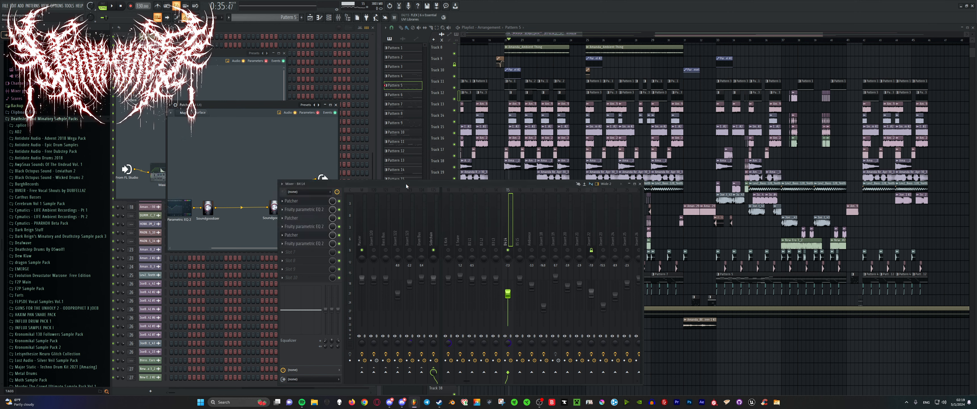
pyautogui.click(304, 226)
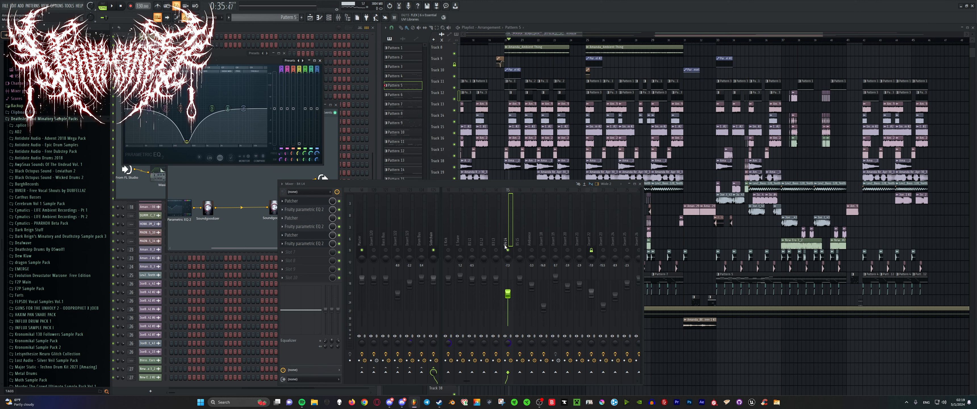
# Solo and play the L5 mixer track from about 0:35 while examining the Trash and CamelCrusher routing in its Patcher
pyautogui.click(520, 251)
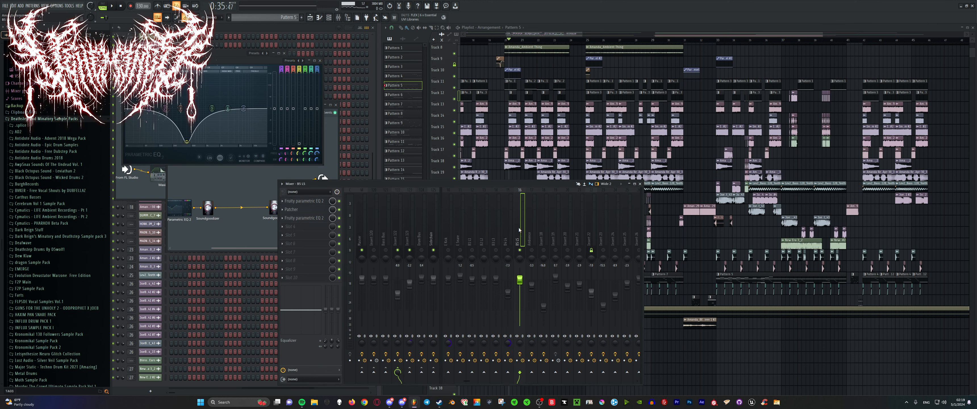
pyautogui.press('space')
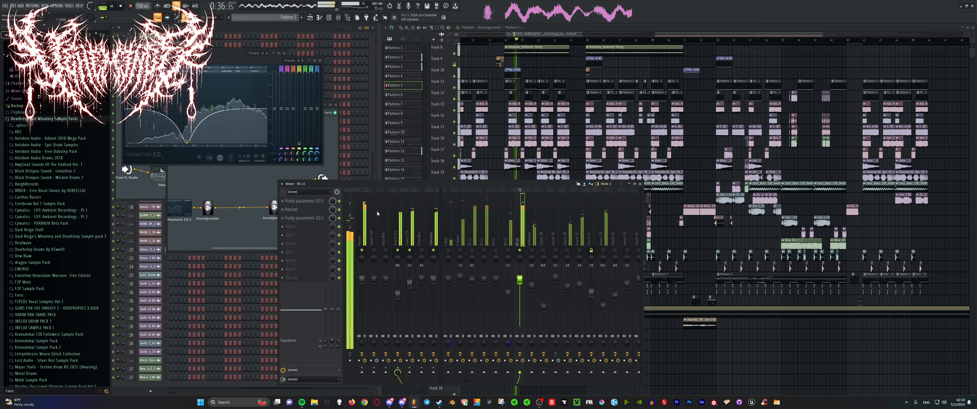
pyautogui.click(298, 209)
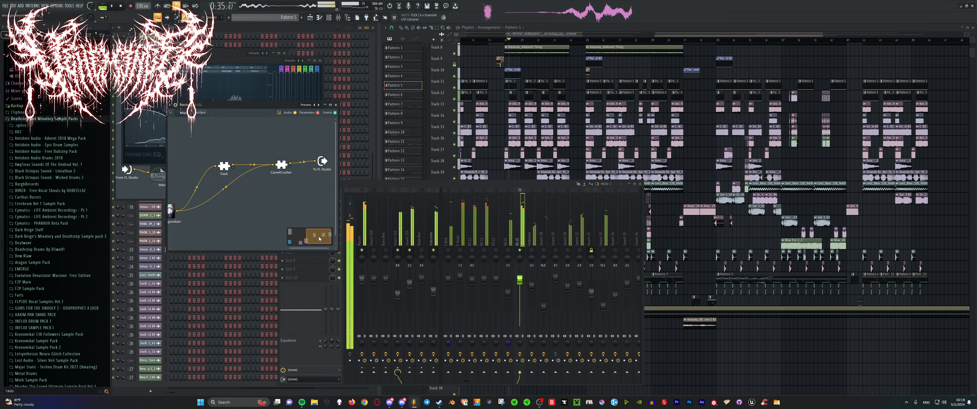
pyautogui.moveTo(320, 238); pyautogui.dragTo(234, 222)
pyautogui.moveTo(304, 240); pyautogui.dragTo(321, 242)
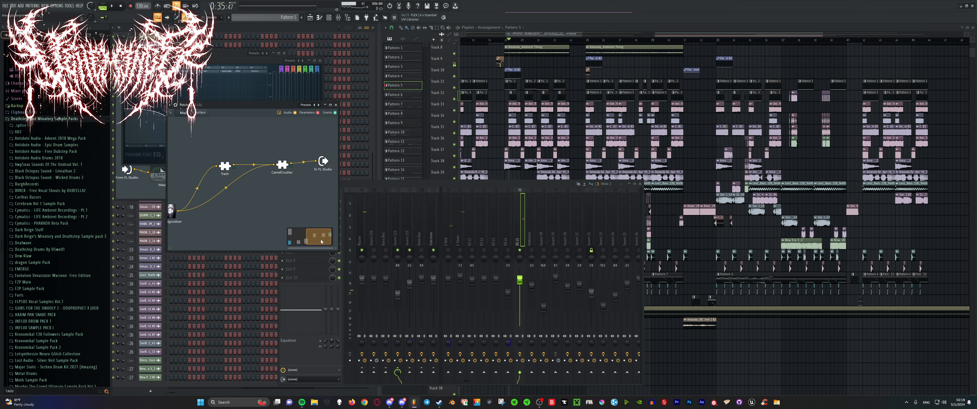
pyautogui.click(336, 105)
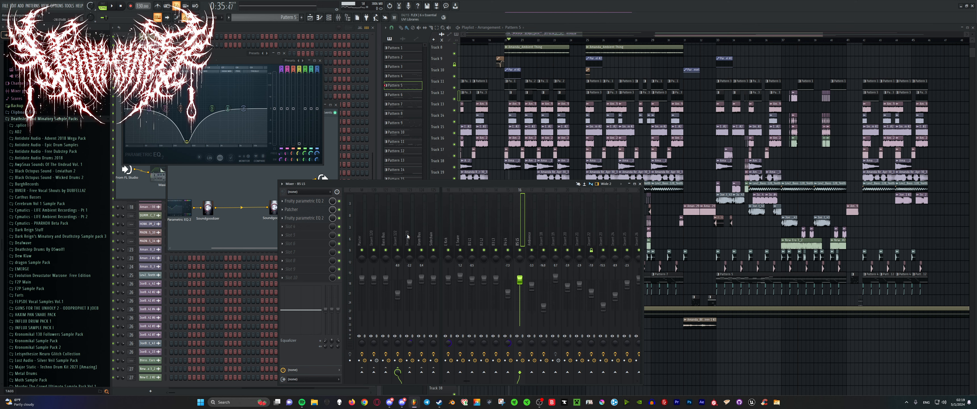
# Select the Bass Bus mixer track and open its Patcher containing Soundgoodizer, CamelCrusher and Fruity Parametric EQ 2
pyautogui.scroll(5, 408, 236)
pyautogui.click(381, 222)
pyautogui.click(292, 201)
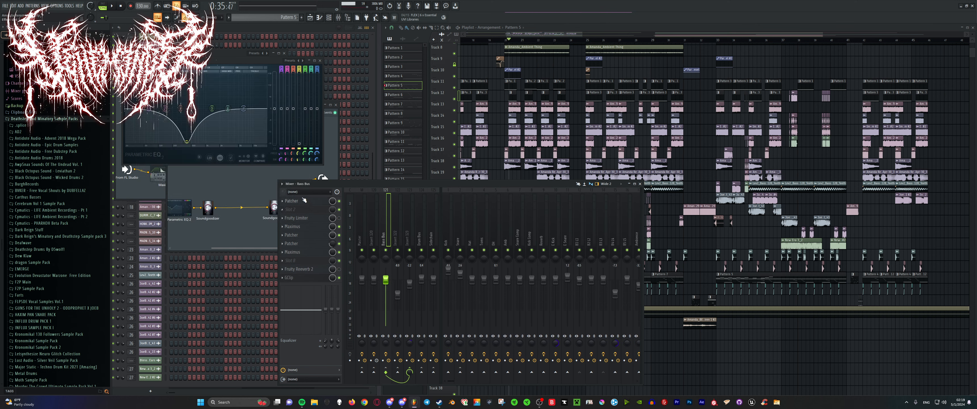
pyautogui.click(302, 236)
pyautogui.click(302, 236)
pyautogui.click(305, 236)
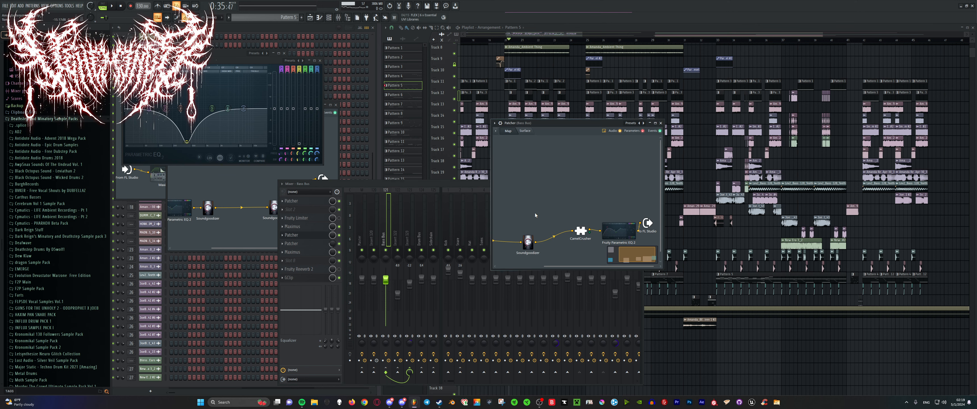
# Compare the Bass Bus's two consecutive Patcher maps and check the settings of the Maximus that follows them
pyautogui.click(304, 251)
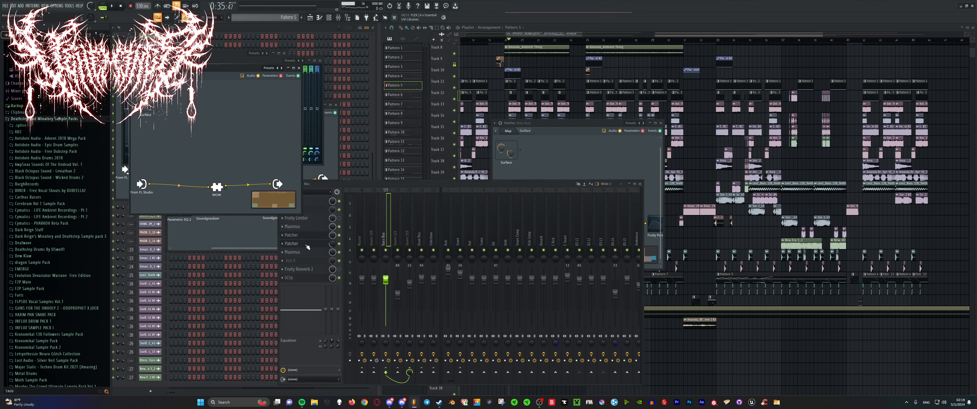
pyautogui.click(305, 242)
pyautogui.click(305, 238)
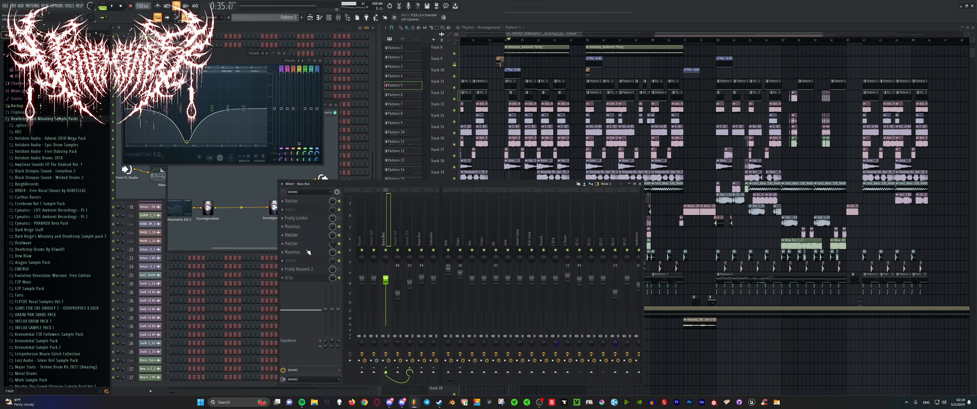
pyautogui.click(305, 245)
pyautogui.click(305, 244)
pyautogui.click(305, 237)
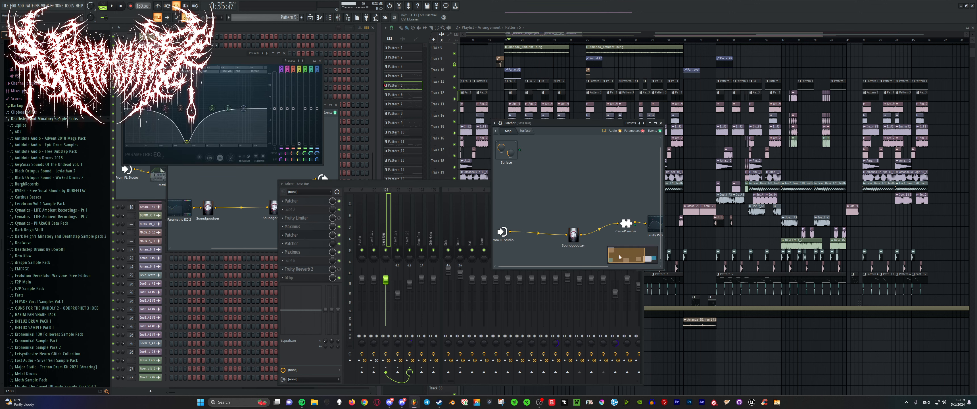
pyautogui.moveTo(642, 204); pyautogui.dragTo(591, 205)
pyautogui.click(298, 254)
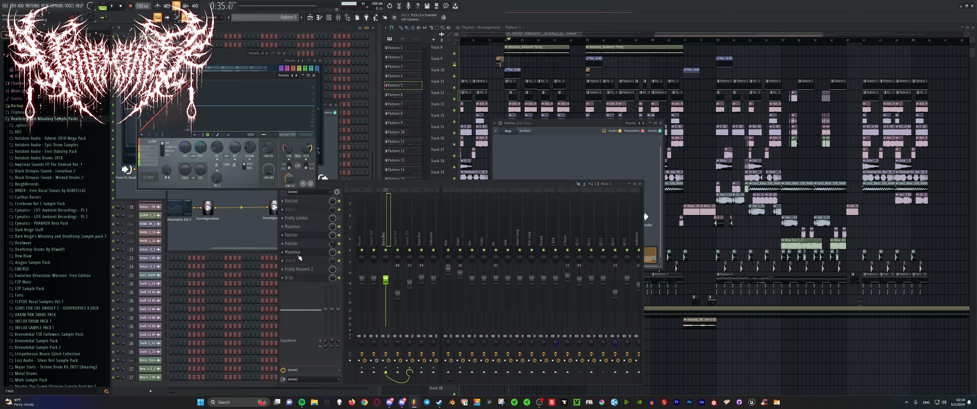
pyautogui.click(298, 253)
# Select the Insert 122 mixer track and examine both of its Patcher maps, including the CamelCrusher, Soundgoodizer and Fruity Limiter modules
pyautogui.click(396, 221)
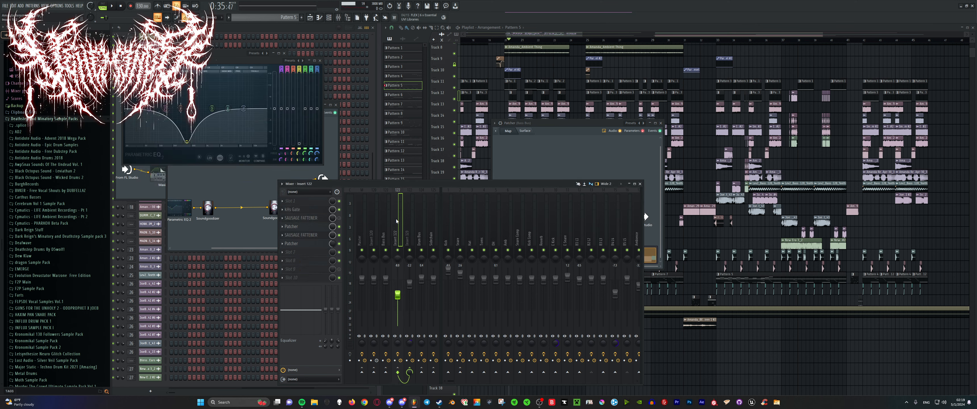
pyautogui.click(312, 217)
pyautogui.click(313, 217)
pyautogui.click(313, 225)
pyautogui.moveTo(350, 228)
pyautogui.mouseDown()
pyautogui.moveTo(331, 229)
pyautogui.moveTo(359, 228)
pyautogui.moveTo(336, 228)
pyautogui.mouseUp()
pyautogui.doubleClick(314, 124)
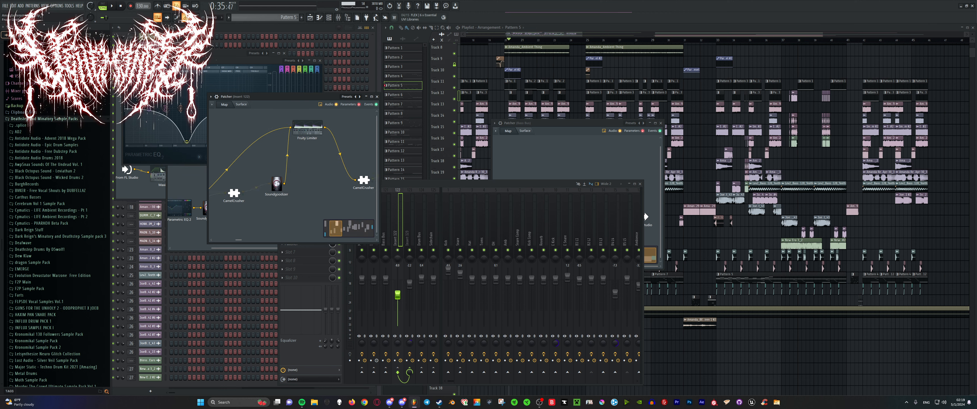
pyautogui.click(574, 161)
pyautogui.click(377, 97)
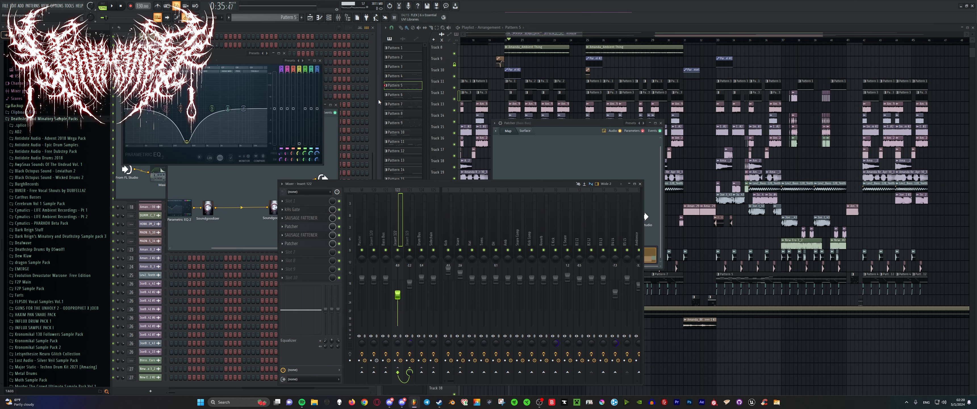
pyautogui.click(303, 245)
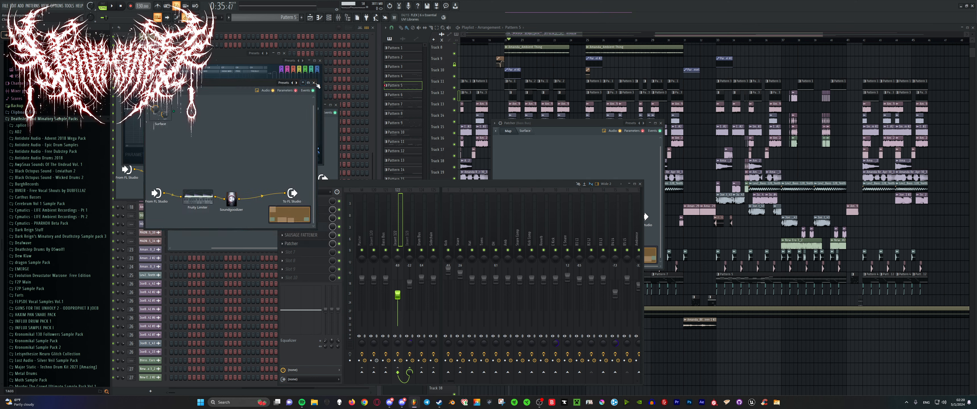
pyautogui.click(313, 83)
# Select the Insert 123 mixer track and examine the Sausage Fattener and CamelCrusher routing in its Patcher map
pyautogui.click(409, 224)
pyautogui.click(305, 209)
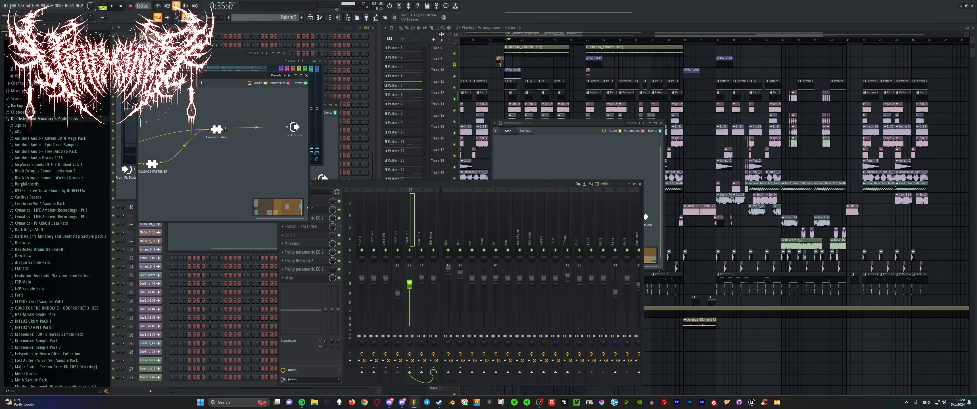
pyautogui.moveTo(243, 171); pyautogui.dragTo(284, 208)
pyautogui.click(306, 75)
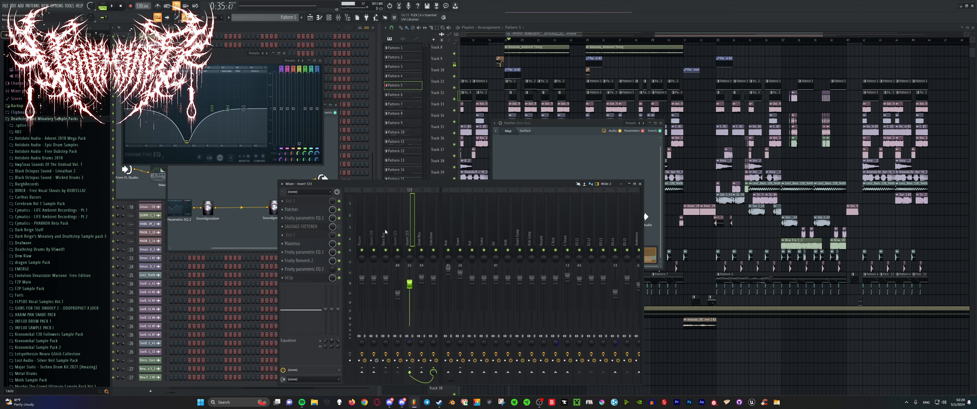
# Revisit the first Patcher map on Insert 122 and the Patcher map on Insert 123 to compare their routing
pyautogui.click(399, 222)
pyautogui.click(298, 227)
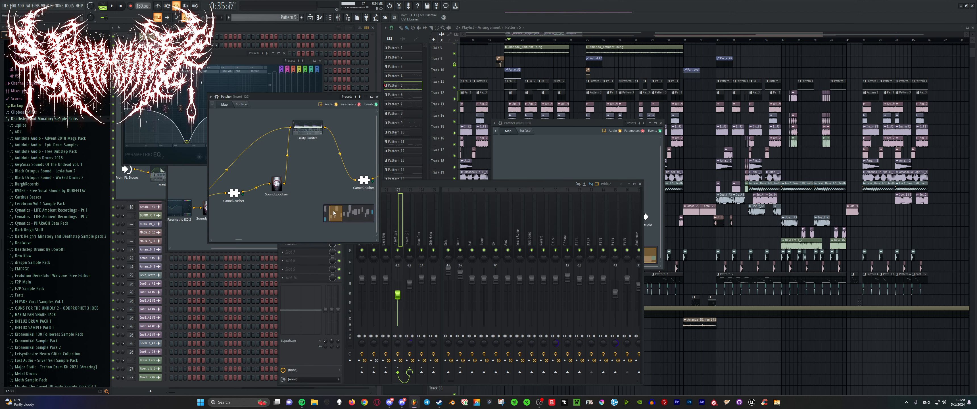
pyautogui.moveTo(334, 214); pyautogui.dragTo(329, 214)
pyautogui.click(377, 97)
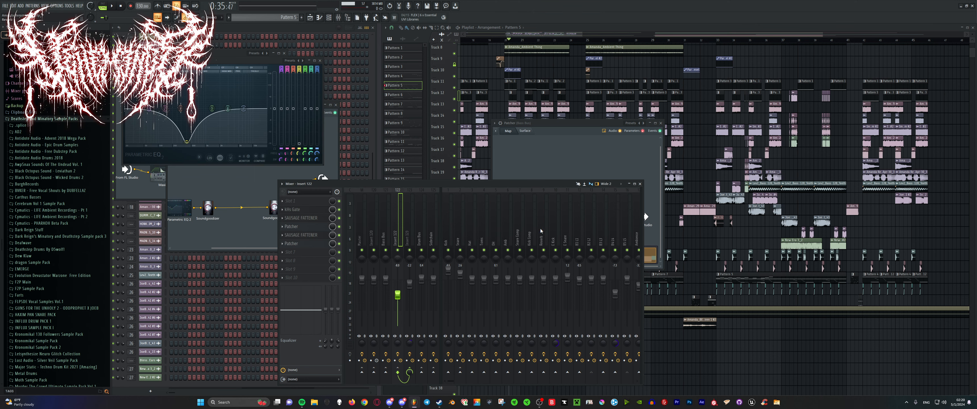
pyautogui.click(414, 220)
pyautogui.click(310, 211)
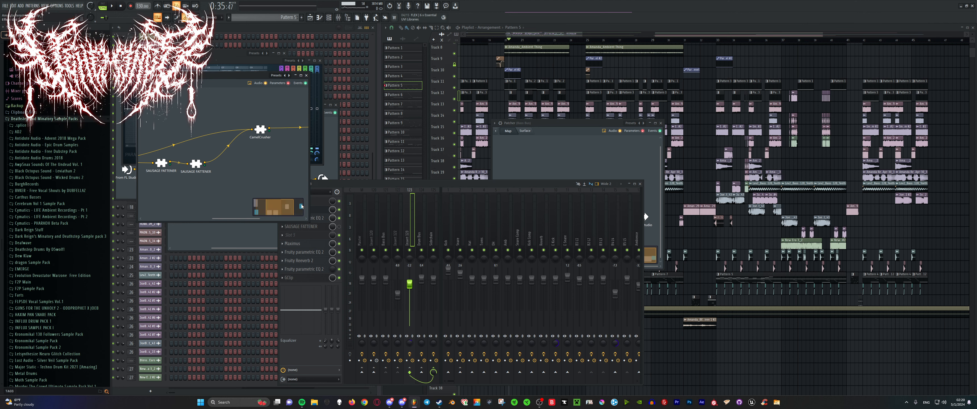
pyautogui.moveTo(280, 208)
pyautogui.mouseDown()
pyautogui.moveTo(268, 208)
pyautogui.moveTo(287, 207)
pyautogui.mouseUp()
# Check the Bass Bus's first Patcher map, and close it along with the leftover L4 Patcher window
pyautogui.click(380, 224)
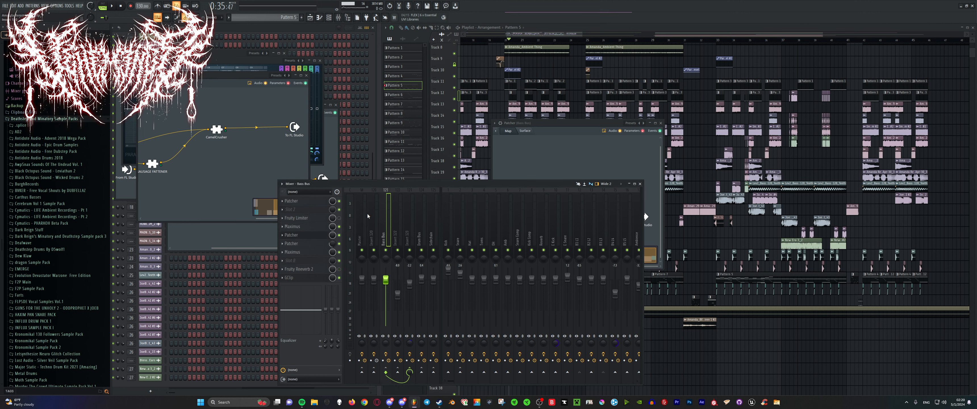
pyautogui.click(309, 201)
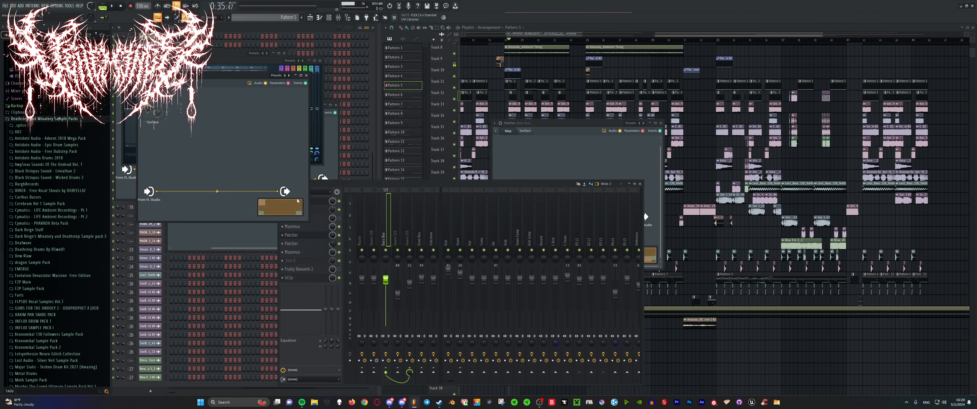
pyautogui.click(306, 75)
pyautogui.click(284, 53)
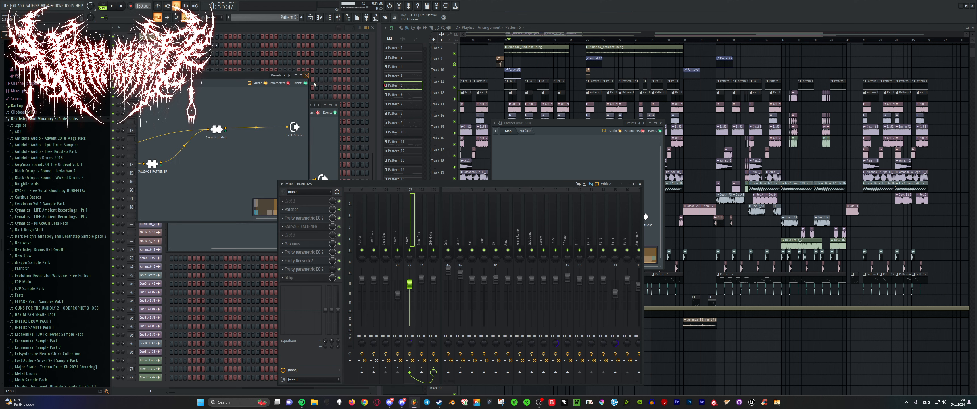
# Close the remaining Patcher windows so that the mixer and the playlist are unobstructed
pyautogui.click(307, 75)
pyautogui.click(336, 105)
pyautogui.click(152, 28)
pyautogui.click(152, 49)
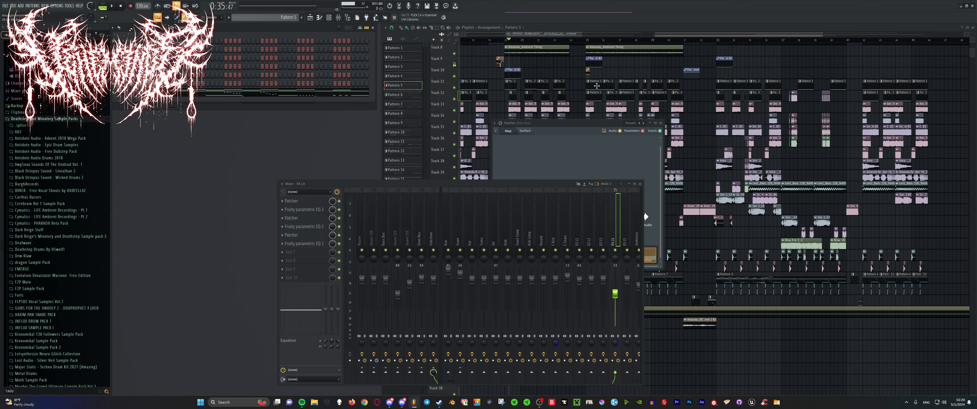
pyautogui.click(660, 126)
pyautogui.click(660, 123)
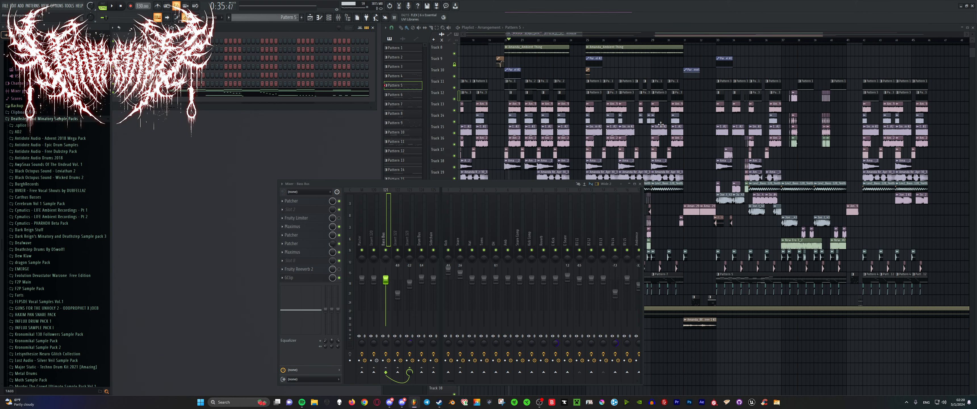
# Place the playback position at the start of the drop and isolate playlist tracks 11 to 17
pyautogui.click(546, 28)
pyautogui.scroll(-4, 631, 117)
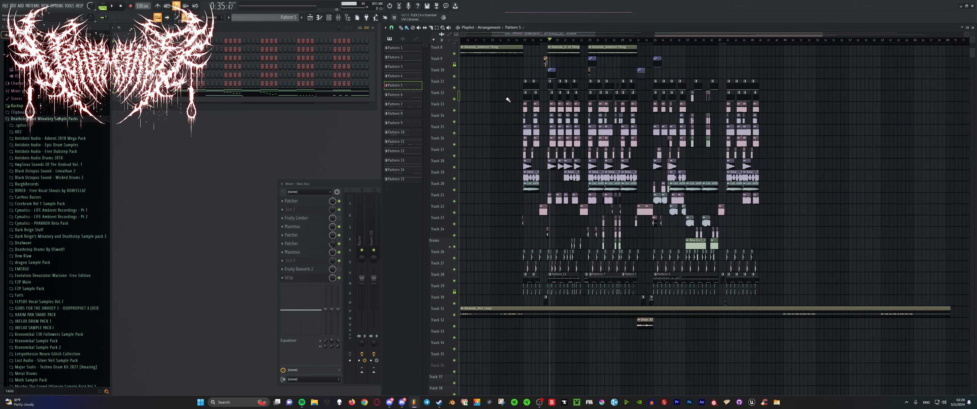
pyautogui.scroll(6, 563, 65)
pyautogui.click(483, 40)
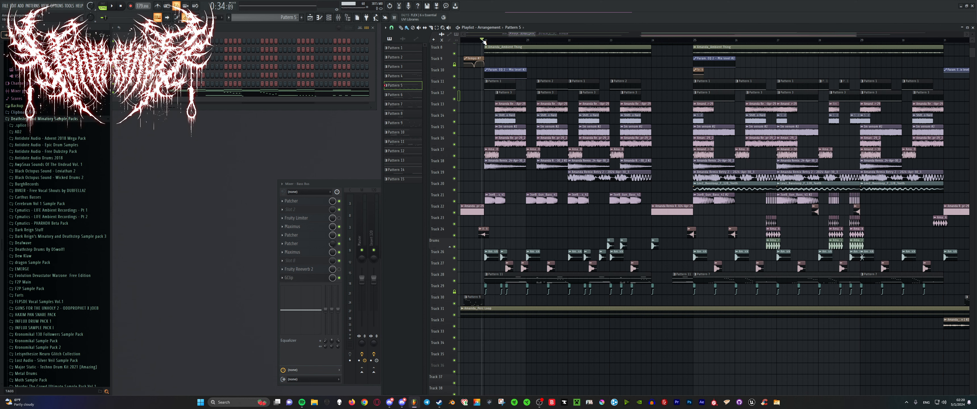
pyautogui.keyDown('ctrl'); pyautogui.click(455, 88); pyautogui.keyUp('ctrl')
pyautogui.click(455, 100)
pyautogui.click(455, 111)
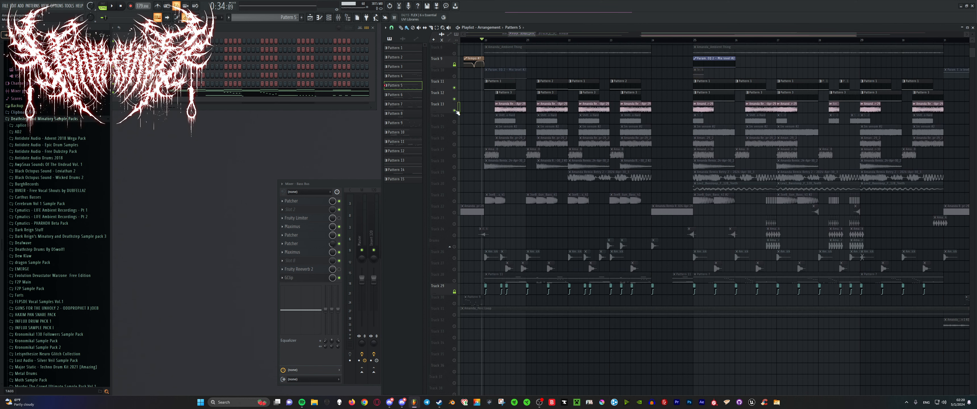
pyautogui.click(454, 122)
pyautogui.click(455, 133)
pyautogui.click(454, 144)
pyautogui.click(455, 145)
pyautogui.click(454, 145)
pyautogui.click(454, 156)
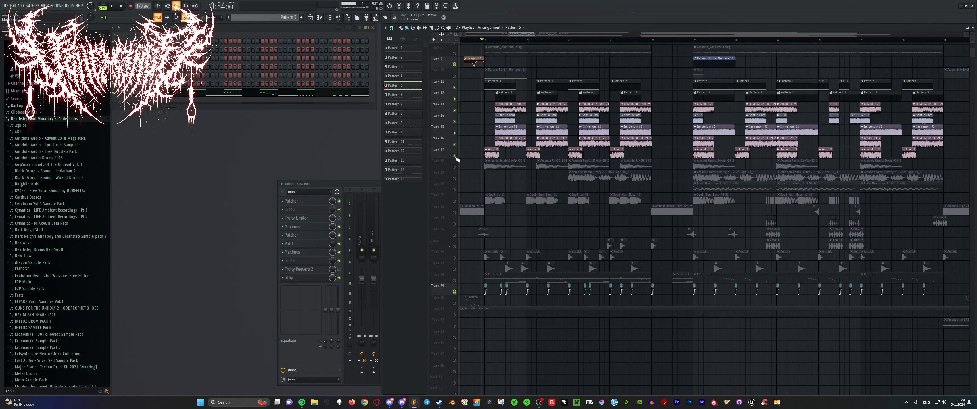
# Unmute tracks 18, 21 and 10, mute track 29, and listen to the isolated bass layers of the drop
pyautogui.click(454, 168)
pyautogui.click(455, 201)
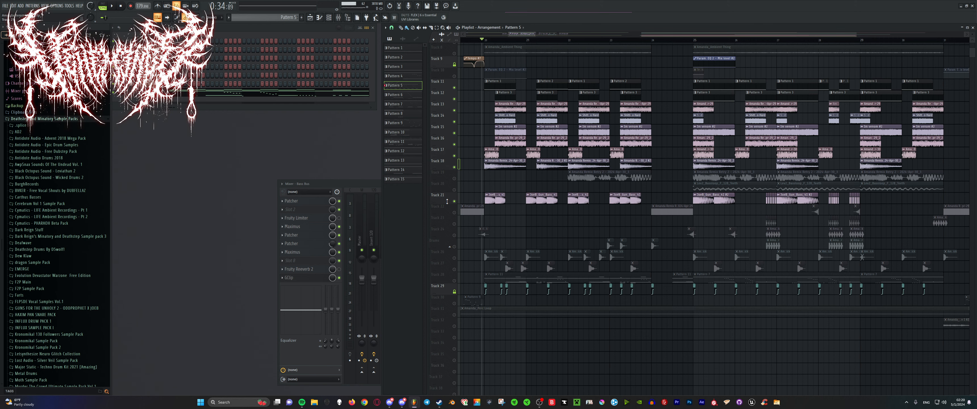
pyautogui.click(455, 291)
pyautogui.scroll(4, 455, 112)
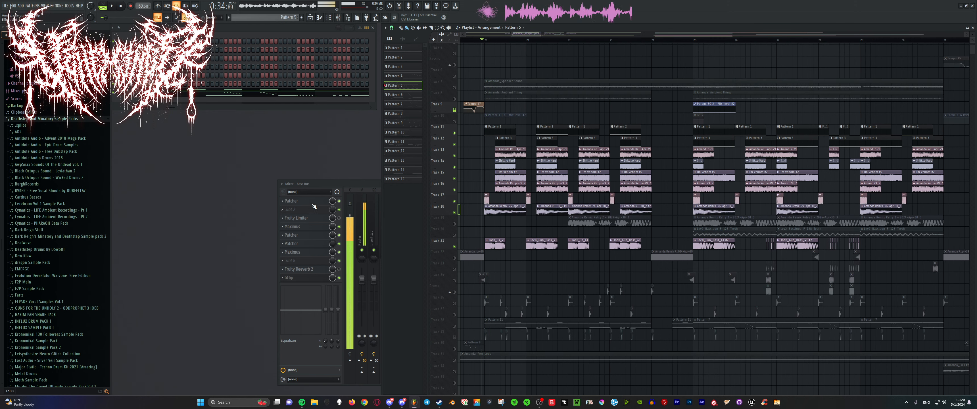
pyautogui.click(455, 110)
pyautogui.press('space')
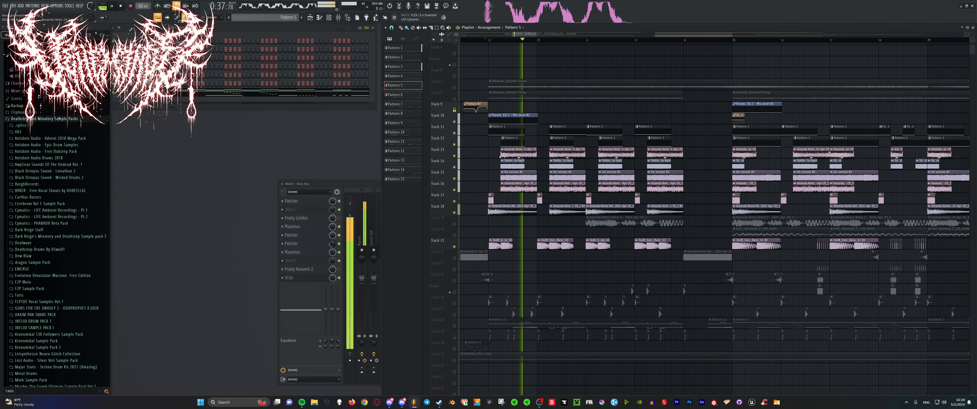
pyautogui.press('space')
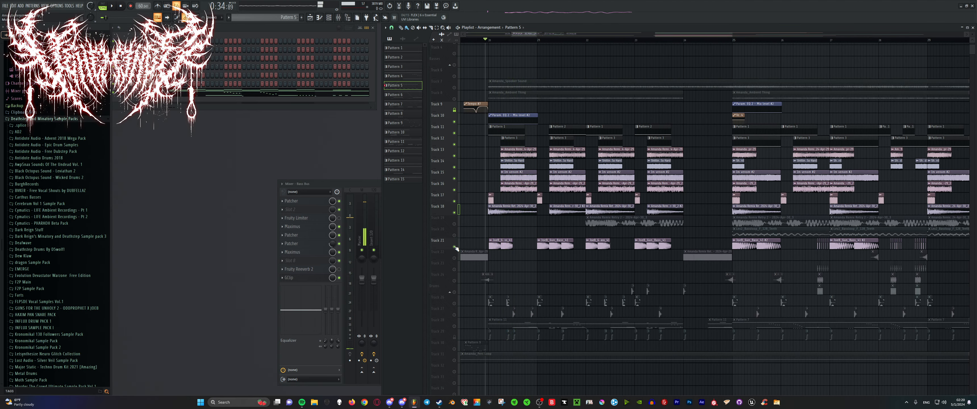
# Unmute all playlist tracks and listen to the drop with every layer playing
pyautogui.keyDown('ctrl'); pyautogui.click(455, 247); pyautogui.keyUp('ctrl')
pyautogui.keyDown('ctrl'); pyautogui.click(455, 247); pyautogui.keyUp('ctrl')
pyautogui.press('space')
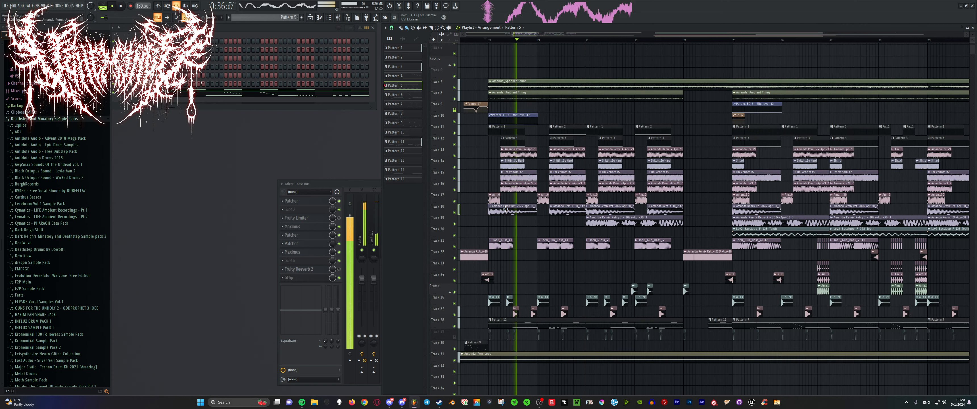
pyautogui.scroll(-4, 495, 200)
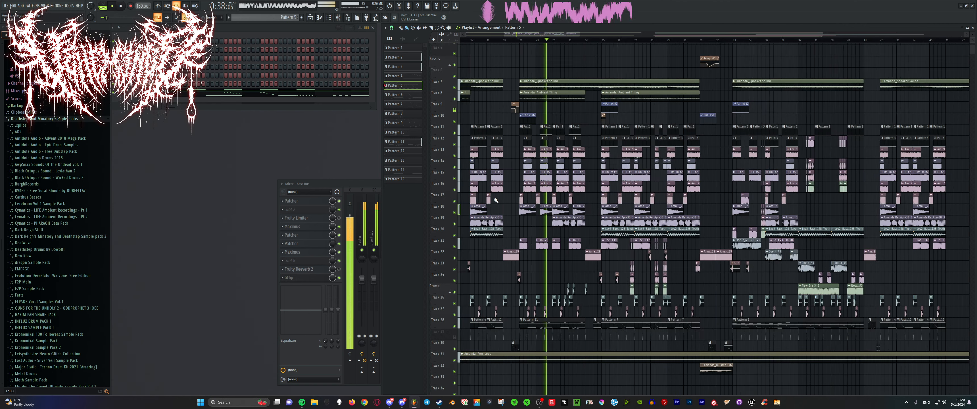
pyautogui.scroll(3, 495, 200)
pyautogui.press('space')
# Solo playlist track 21, listen to it together with the EQ automation on track 10, and restore all tracks
pyautogui.keyDown('ctrl'); pyautogui.click(454, 247); pyautogui.keyUp('ctrl')
pyautogui.scroll(3, 561, 180)
pyautogui.press('space')
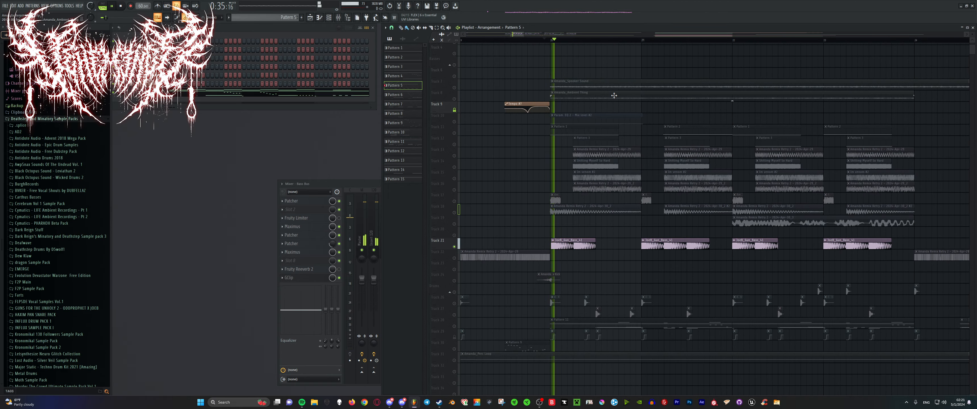
pyautogui.click(455, 121)
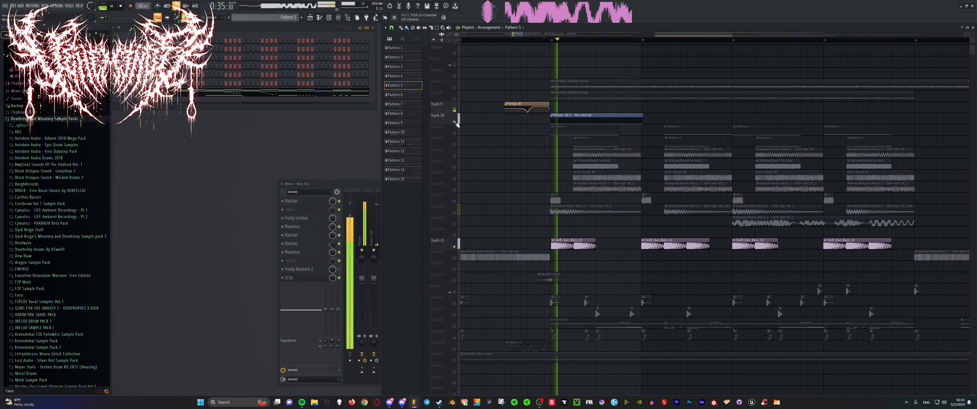
pyautogui.press('space')
pyautogui.keyDown('ctrl'); pyautogui.click(455, 122); pyautogui.keyUp('ctrl')
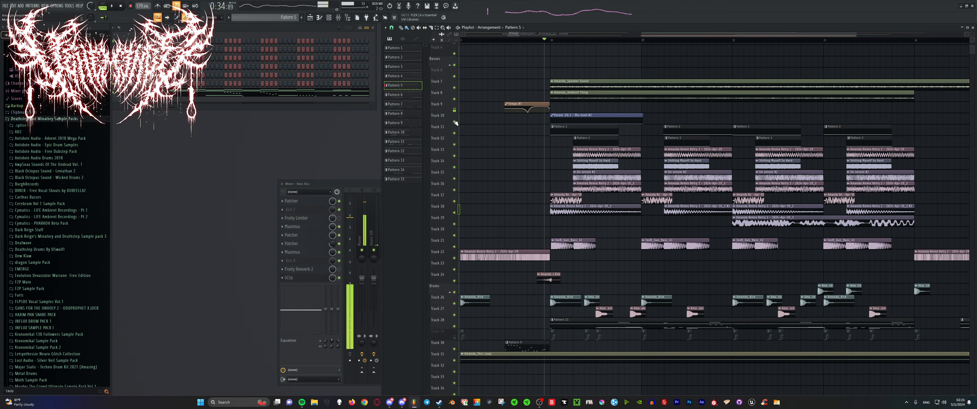
# Look over the whole playlist arrangement, from the first drop through the final section
pyautogui.scroll(-5, 624, 141)
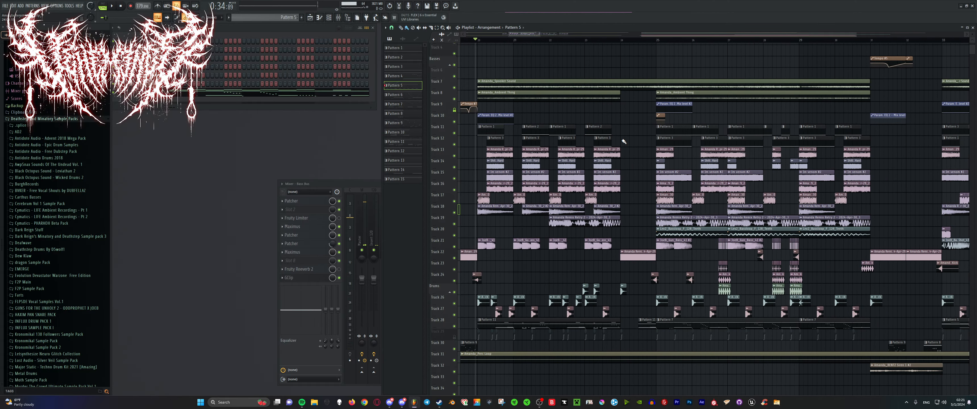
pyautogui.scroll(1, 624, 141)
pyautogui.scroll(-3, 622, 148)
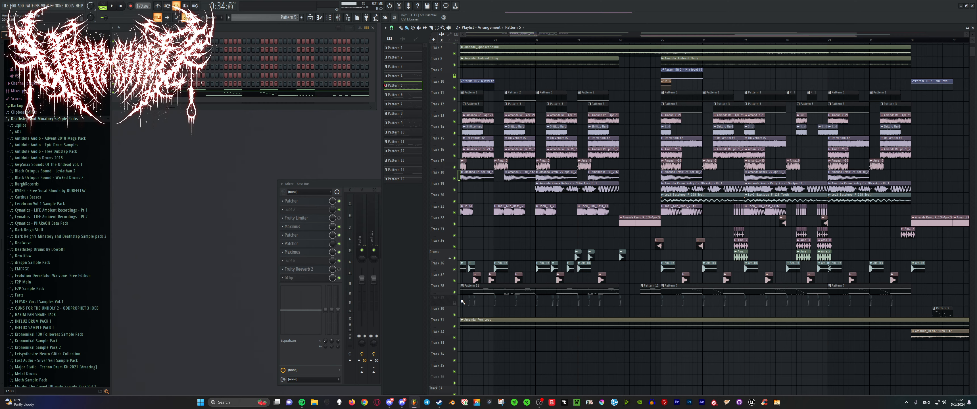
pyautogui.scroll(-2, 562, 278)
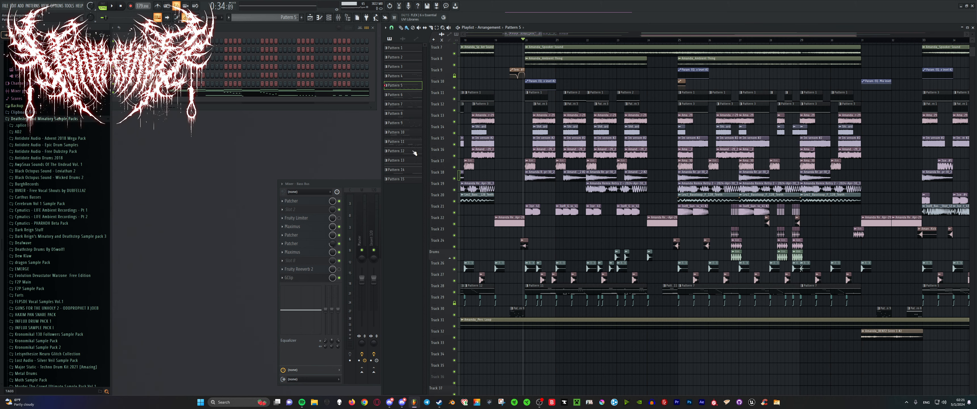
pyautogui.scroll(-8, 612, 136)
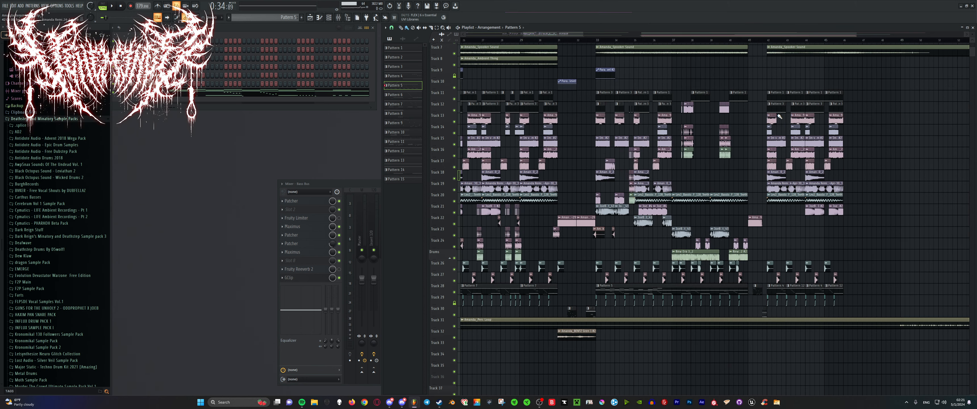
pyautogui.scroll(-3, 732, 156)
pyautogui.scroll(2, 683, 186)
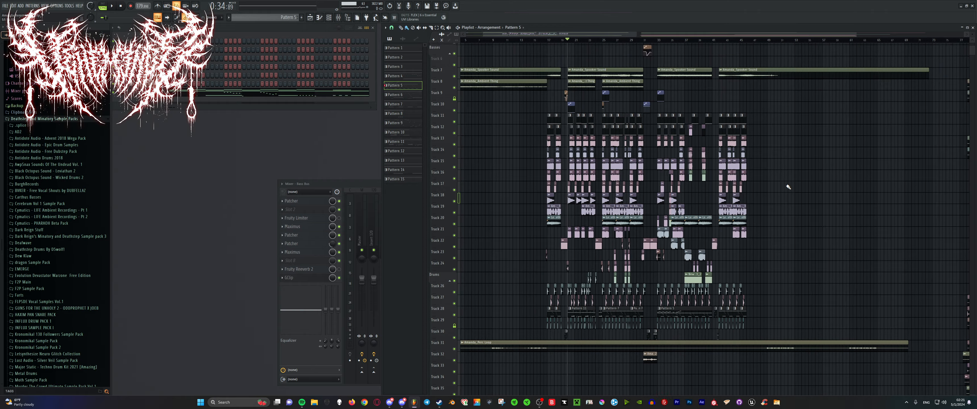
# Play the full drop and raise the S Kick mixer track's volume slightly while it plays
pyautogui.press('space')
pyautogui.scroll(3, 501, 166)
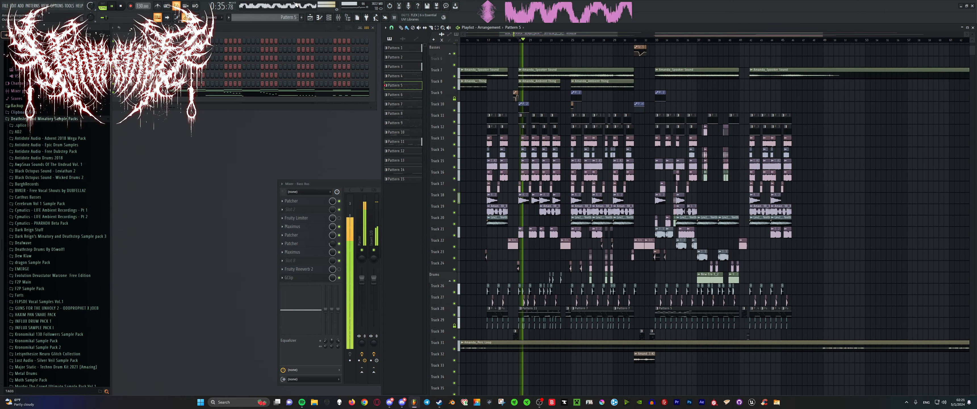
pyautogui.click(356, 183)
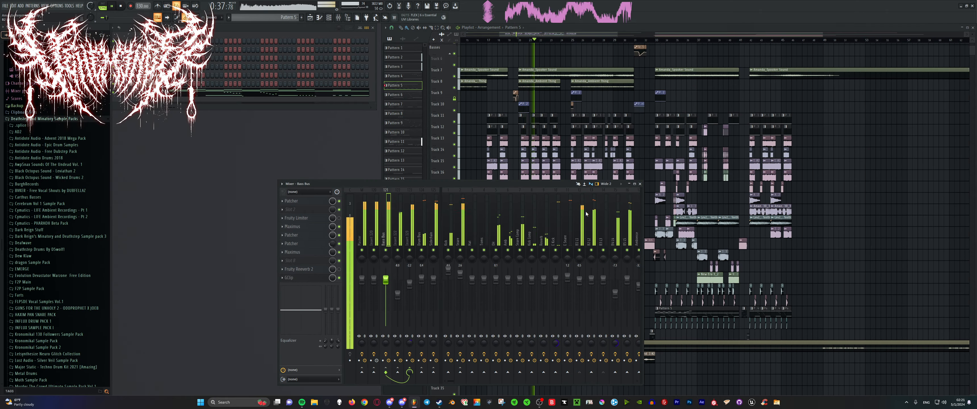
pyautogui.click(502, 218)
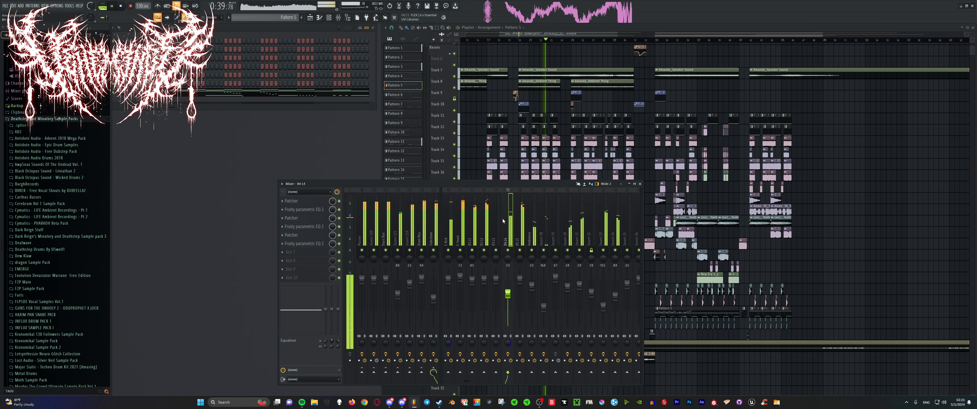
pyautogui.scroll(1, 502, 218)
pyautogui.click(478, 223)
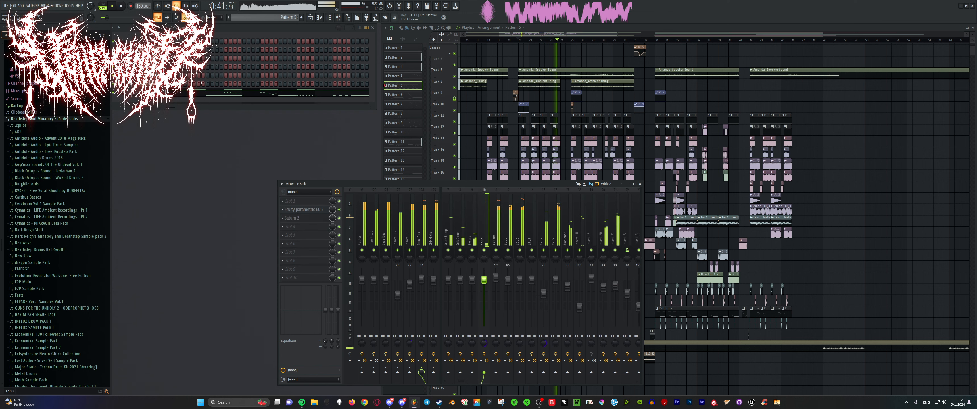
pyautogui.moveTo(484, 280); pyautogui.dragTo(483, 278)
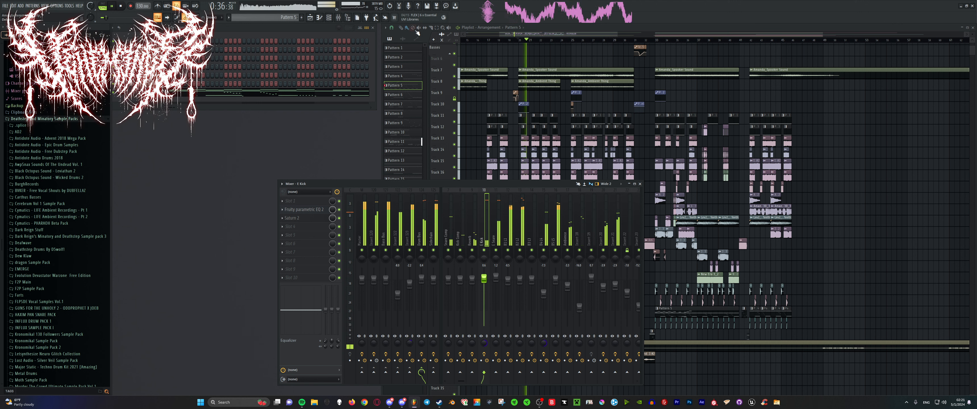
pyautogui.click(391, 40)
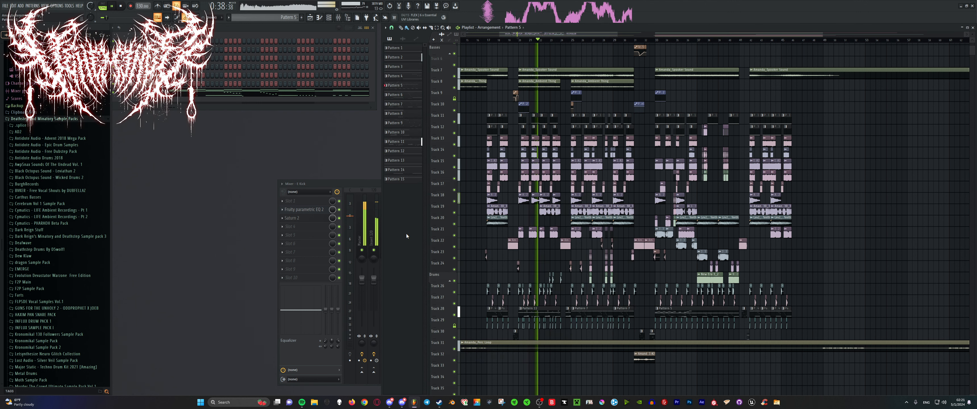
pyautogui.press('space')
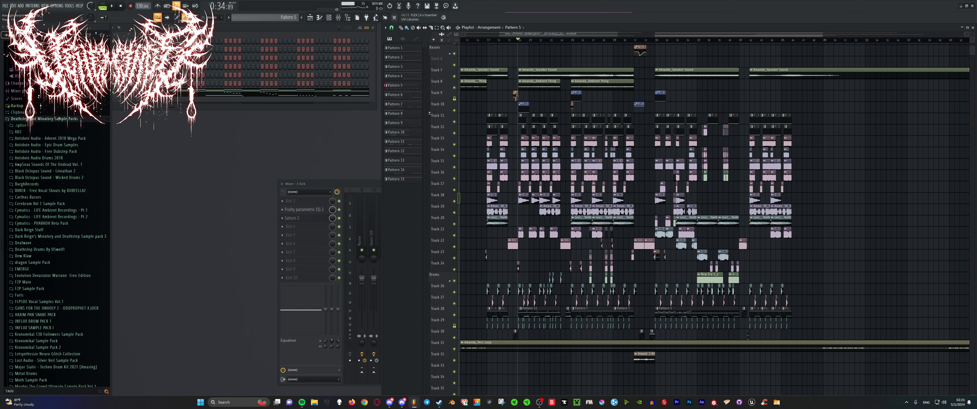
# Reposition the mixer window, then solo playlist track 28 and listen to its patterns in the drop
pyautogui.moveTo(331, 181); pyautogui.dragTo(290, 168)
pyautogui.hscroll(-2, 416, 206)
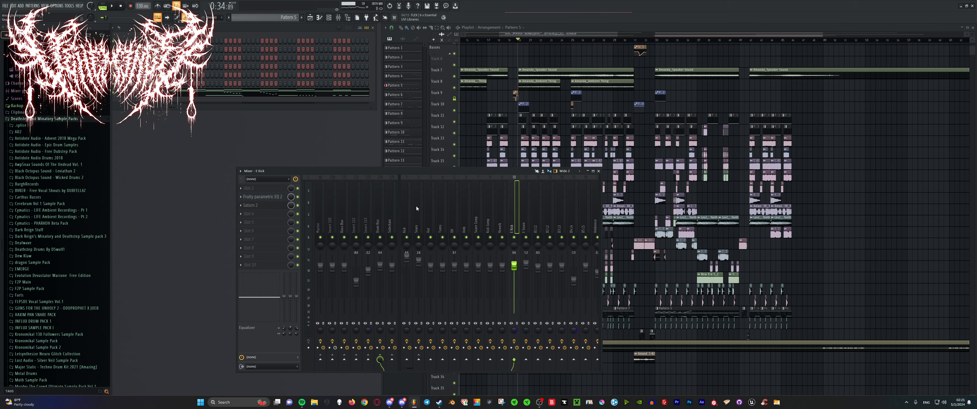
pyautogui.scroll(-7, 479, 95)
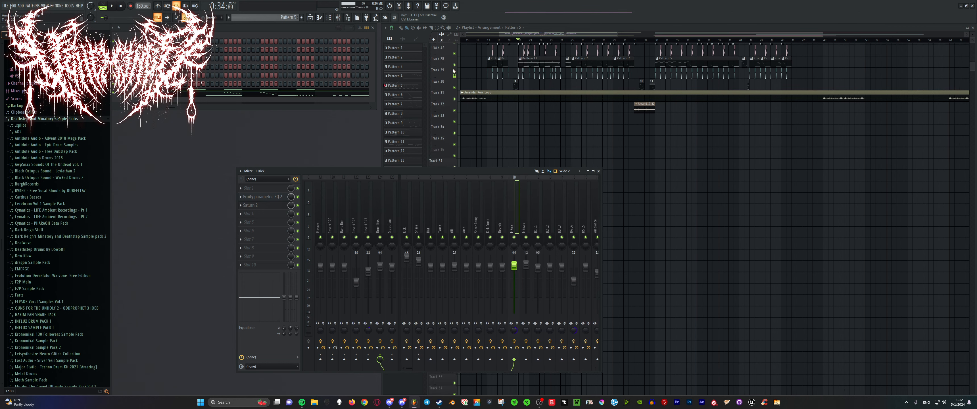
pyautogui.rightClick(454, 66)
pyautogui.press('space')
pyautogui.scroll(4, 513, 82)
pyautogui.scroll(3, 487, 161)
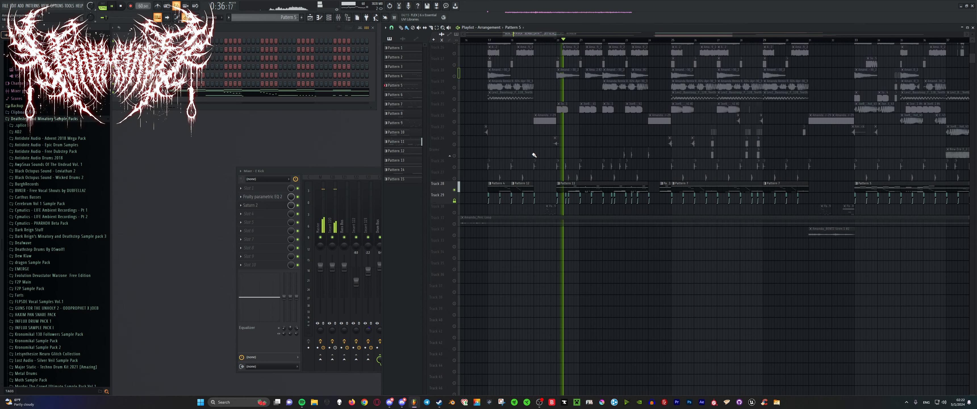
pyautogui.scroll(5, 534, 155)
# Add the ambient clips on track 8 and the automation on track 10 to the isolated playback and listen
pyautogui.click(454, 131)
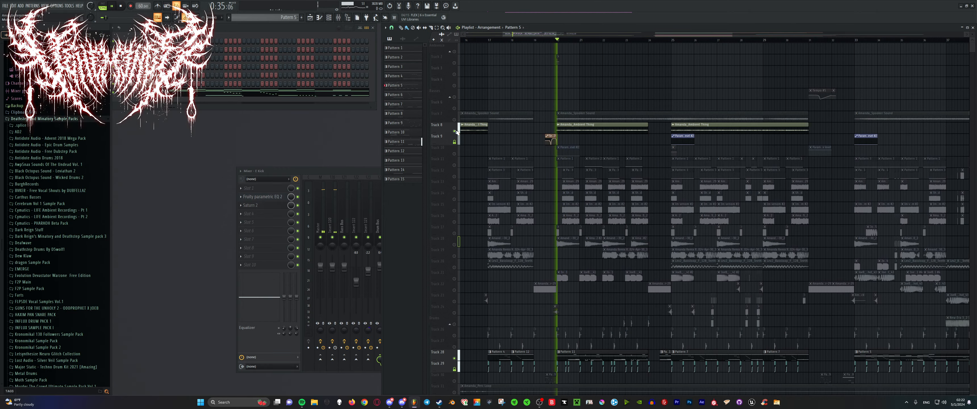
pyautogui.scroll(-4, 550, 280)
pyautogui.scroll(-3, 553, 149)
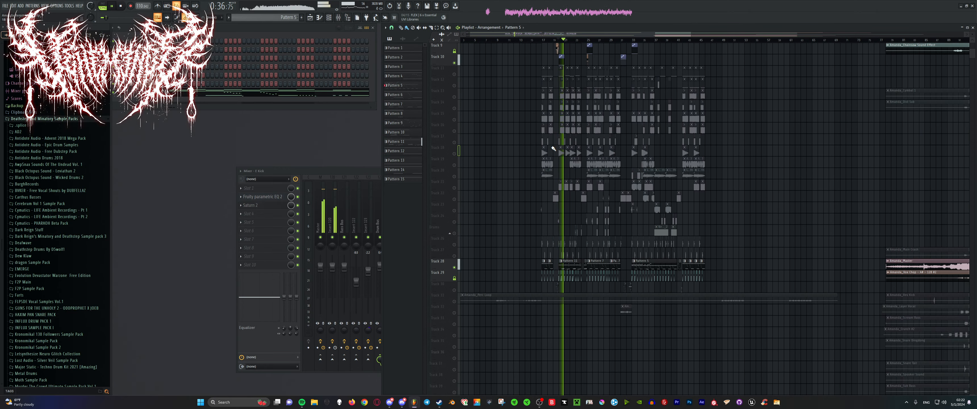
pyautogui.scroll(3, 554, 148)
pyautogui.scroll(1, 500, 77)
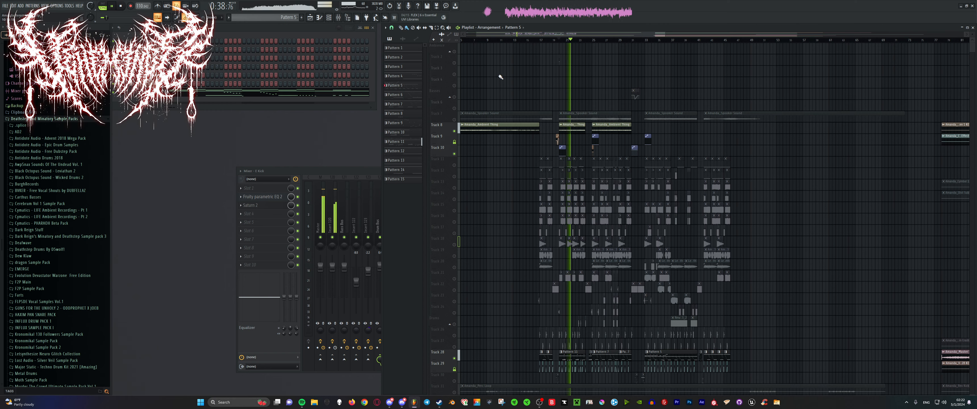
pyautogui.press('space')
# Add track 2 to the isolated playback, listen to the drop, and unmute all playlist tracks again
pyautogui.click(455, 63)
pyautogui.press('space')
pyautogui.scroll(-1, 564, 82)
pyautogui.scroll(1, 525, 103)
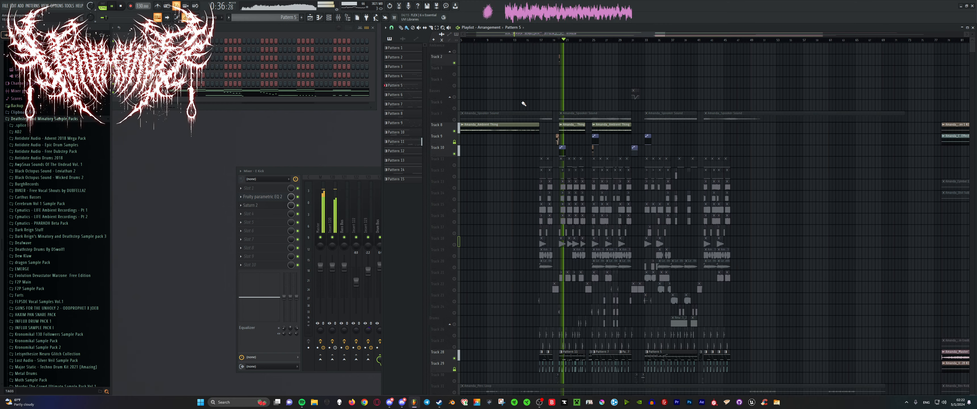
pyautogui.scroll(-2, 524, 103)
pyautogui.press('space')
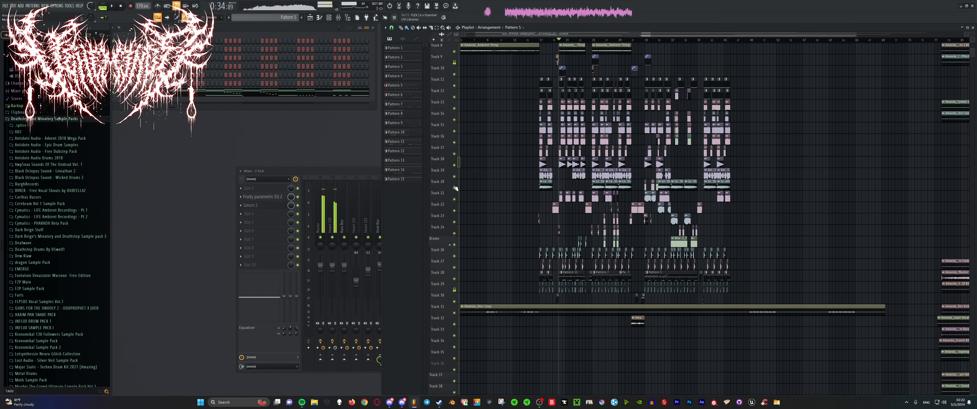
# Isolate playlist tracks 28 and 29 during playback, listen to them, then unmute all tracks and play the drop again
pyautogui.rightClick(455, 279)
pyautogui.scroll(2, 506, 207)
pyautogui.press('space')
pyautogui.scroll(-2, 522, 157)
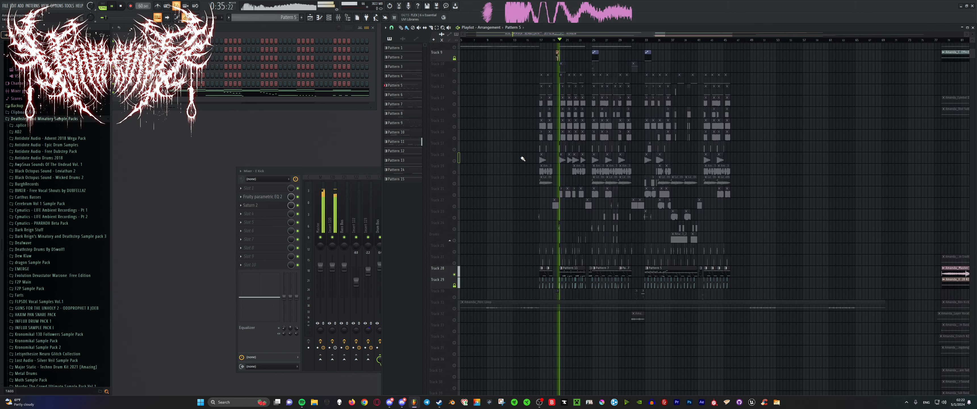
pyautogui.scroll(4, 580, 188)
pyautogui.scroll(2, 580, 189)
pyautogui.press('space')
pyautogui.rightClick(454, 267)
pyautogui.press('space')
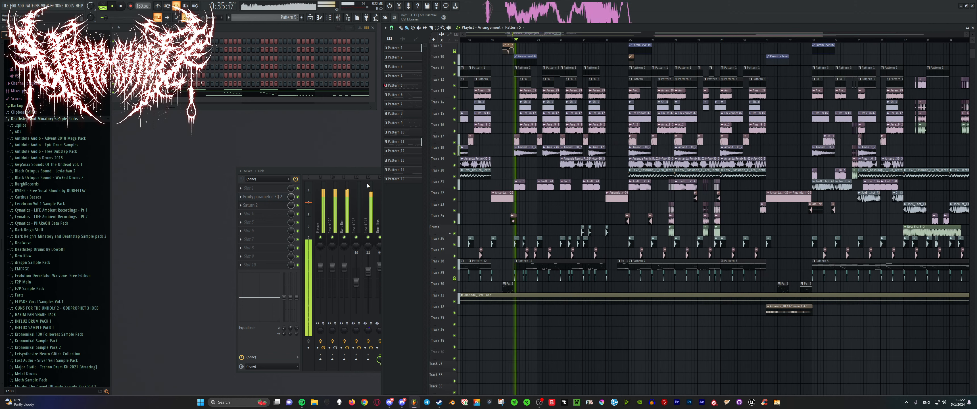
# Bring up the mixer, select the Kick track and play the drop to watch the drum tracks' levels
pyautogui.click(365, 172)
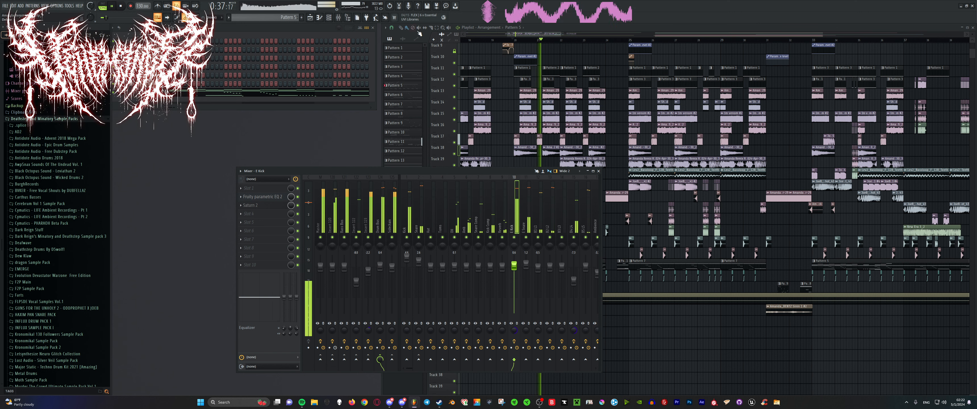
pyautogui.click(420, 211)
pyautogui.click(340, 172)
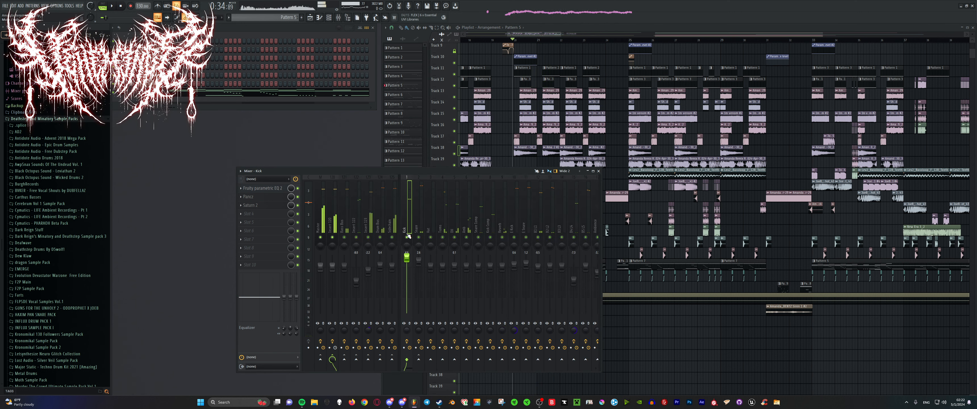
pyautogui.moveTo(457, 236); pyautogui.dragTo(478, 236)
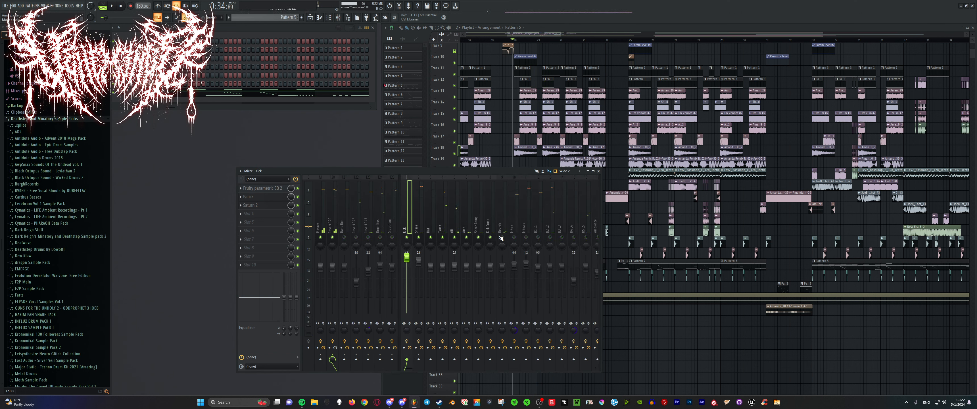
pyautogui.press('space')
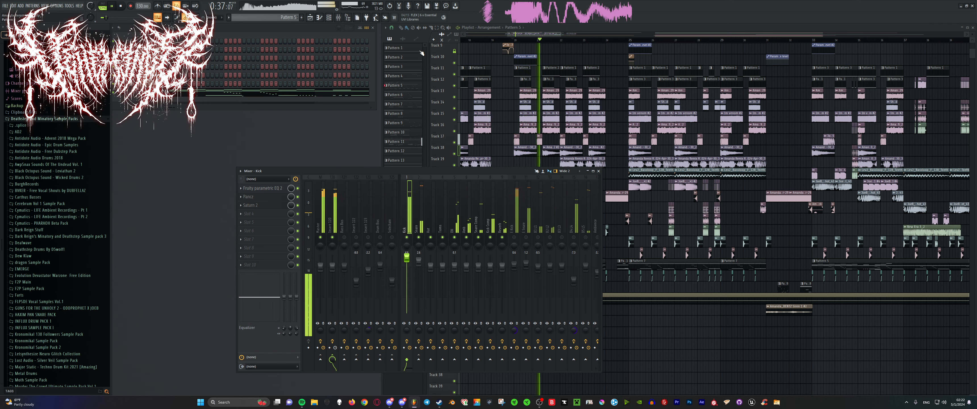
# Replay the drop with the mixer in view, then move the playback position back to the drop's opening hits
pyautogui.click(581, 162)
pyautogui.scroll(-4, 578, 183)
pyautogui.press('space')
pyautogui.scroll(4, 538, 202)
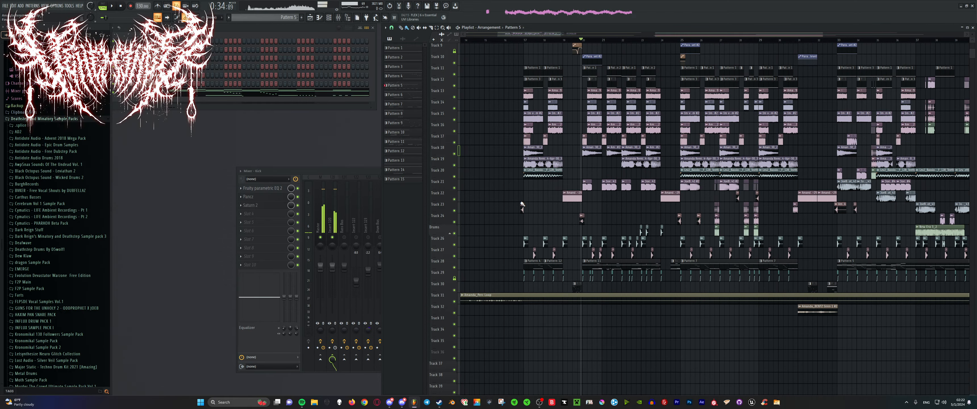
pyautogui.click(346, 171)
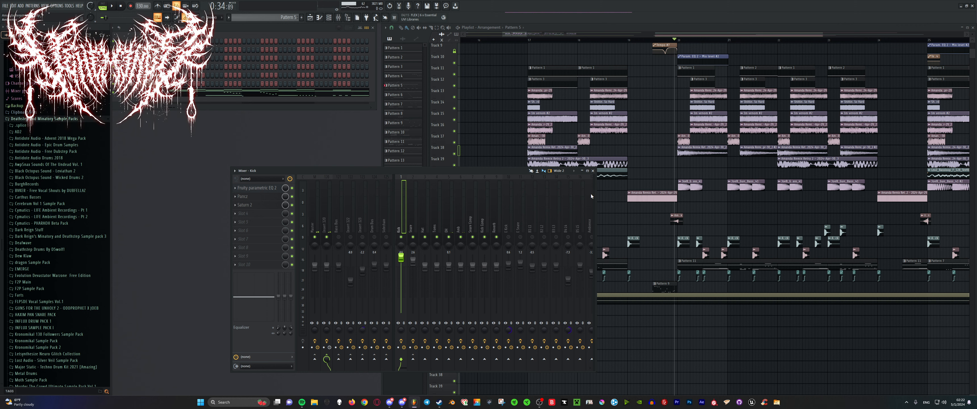
pyautogui.press('space')
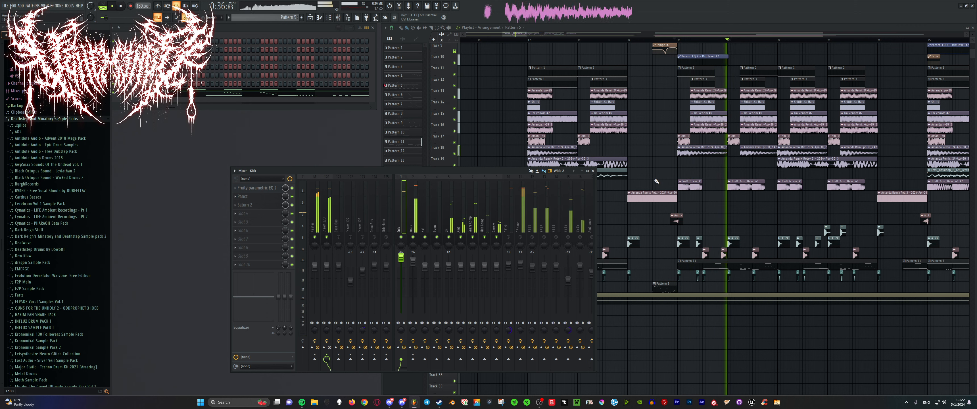
pyautogui.press('space')
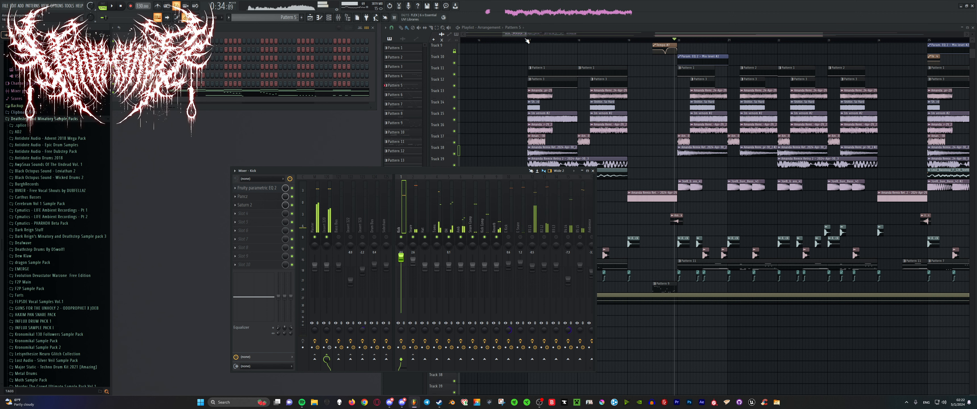
pyautogui.click(526, 39)
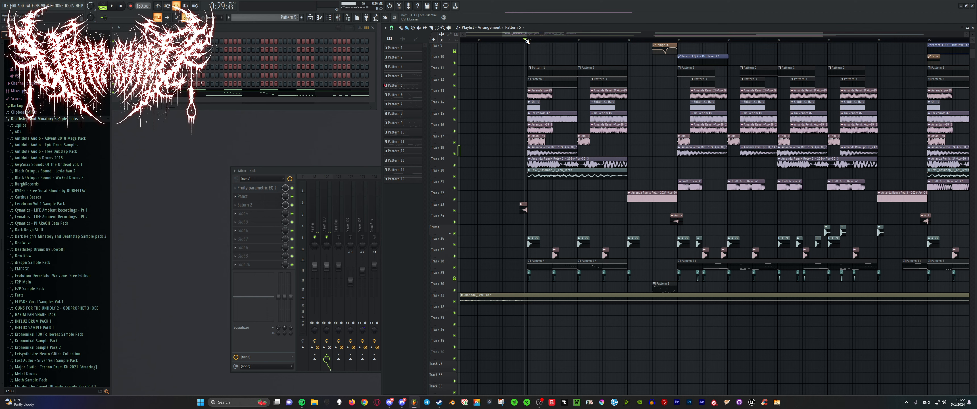
# Open Fruity parametric EQ 2 on the Kick mixer track, examine its curve and close it
pyautogui.click(365, 170)
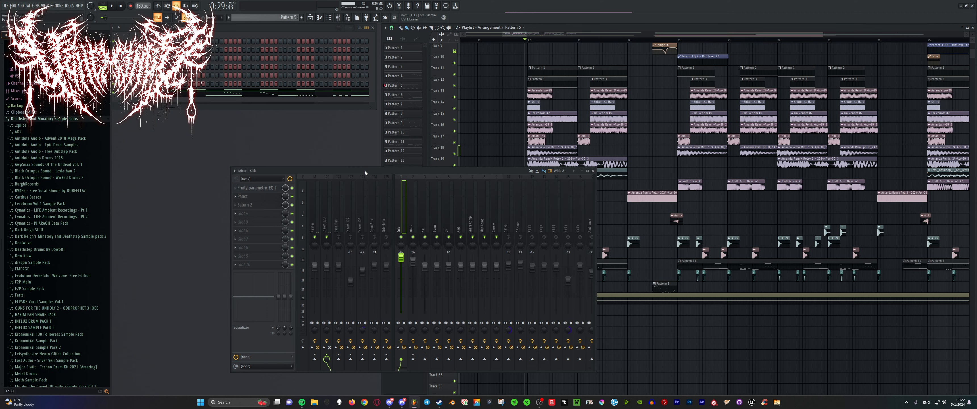
pyautogui.click(250, 188)
pyautogui.moveTo(227, 91); pyautogui.dragTo(484, 100)
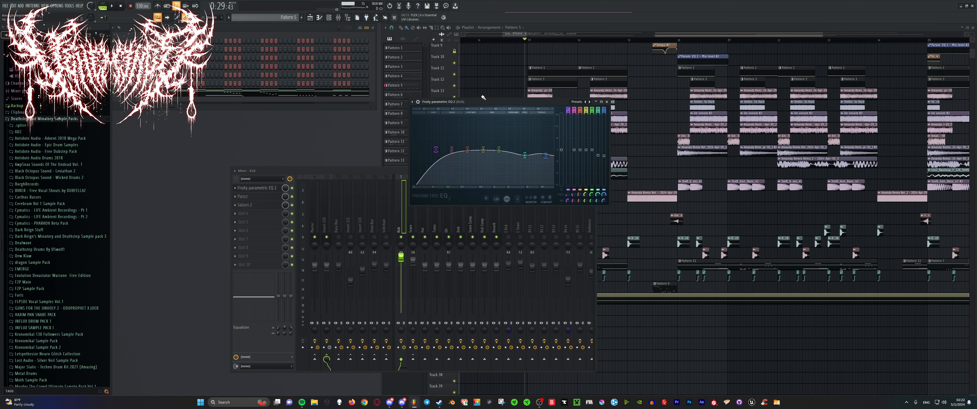
pyautogui.click(606, 102)
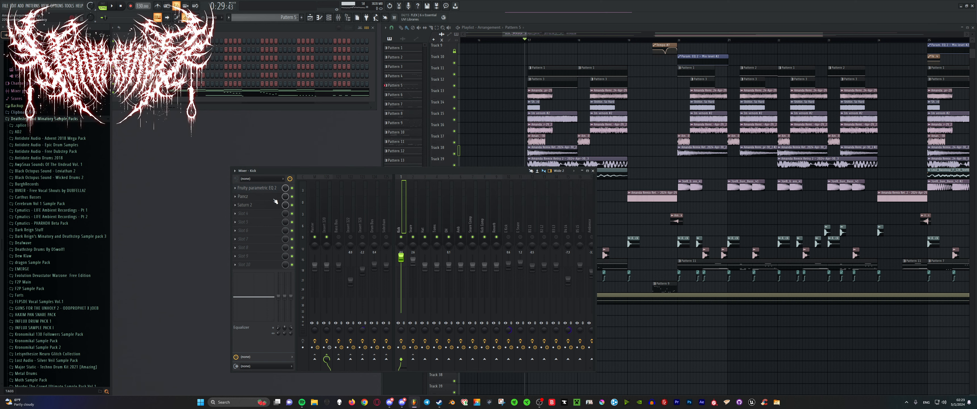
# Examine the Kick track's Pancz during a short playback, then inspect the band levels in its Saturn 2 and close both
pyautogui.click(274, 198)
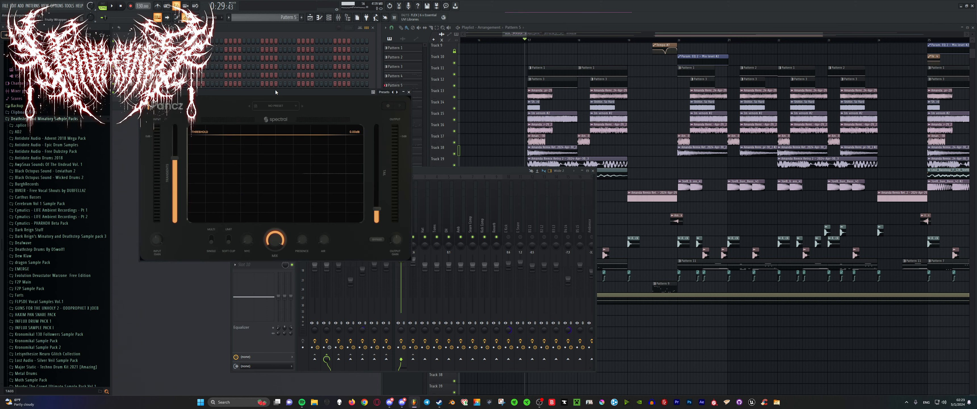
pyautogui.moveTo(276, 103); pyautogui.dragTo(487, 108)
pyautogui.press('space')
pyautogui.press('space')
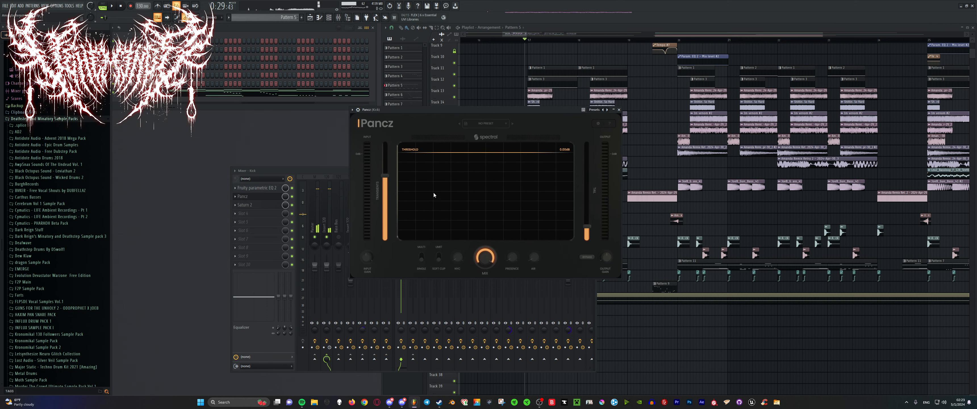
pyautogui.click(619, 110)
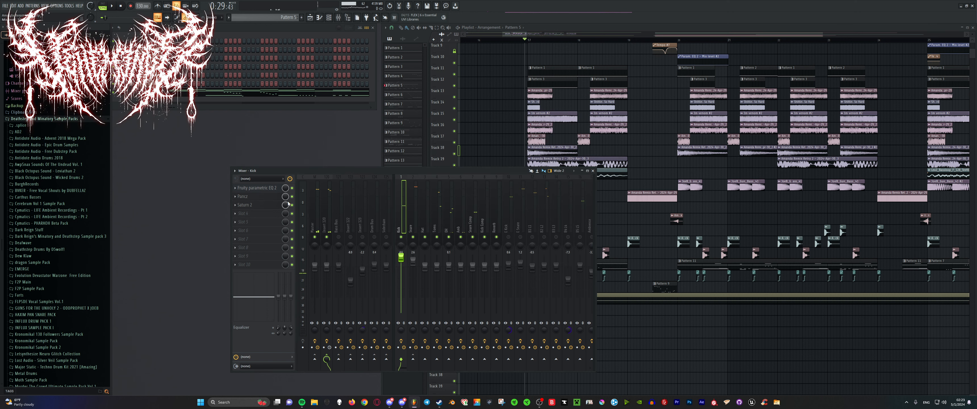
pyautogui.click(263, 206)
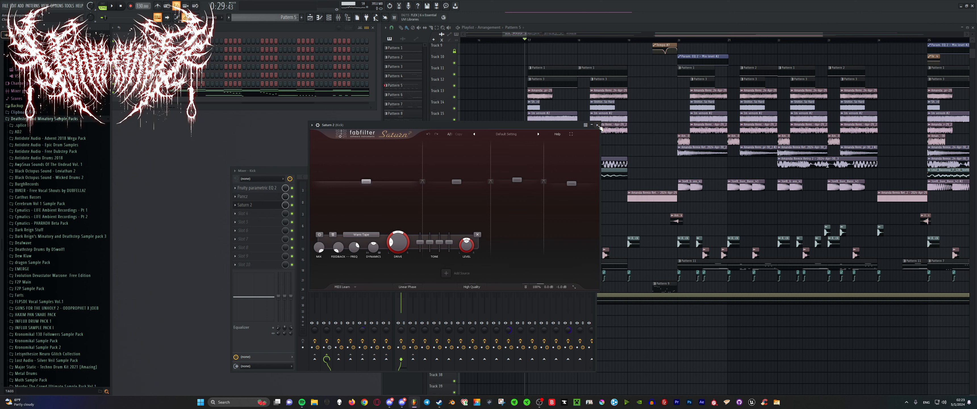
pyautogui.click(597, 126)
# Open Saturn 2 on the bus next to the Master and play the drop to examine its low-mid band
pyautogui.click(330, 208)
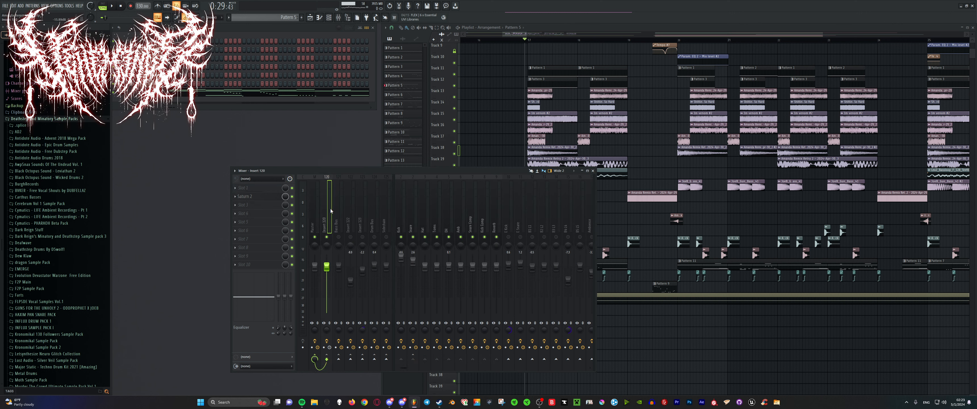
pyautogui.click(258, 196)
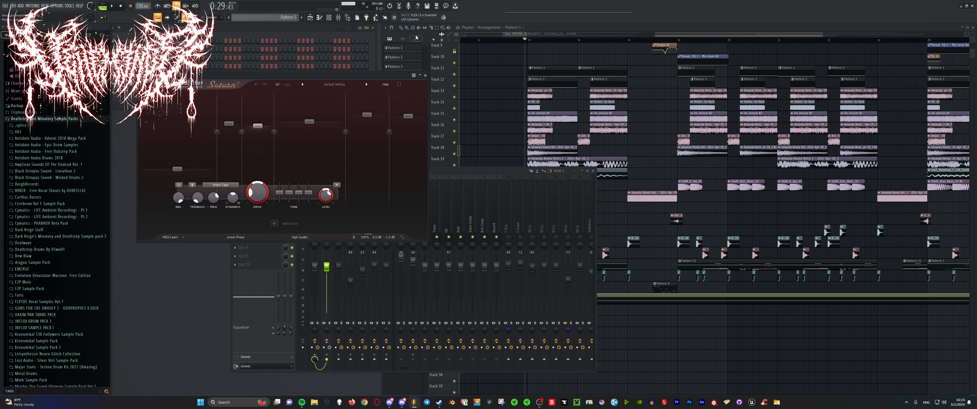
pyautogui.click(465, 90)
pyautogui.press('space')
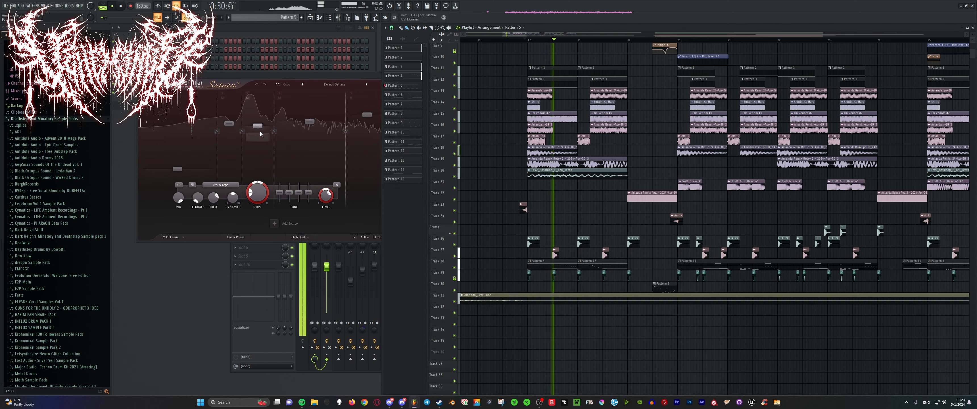
pyautogui.press('space')
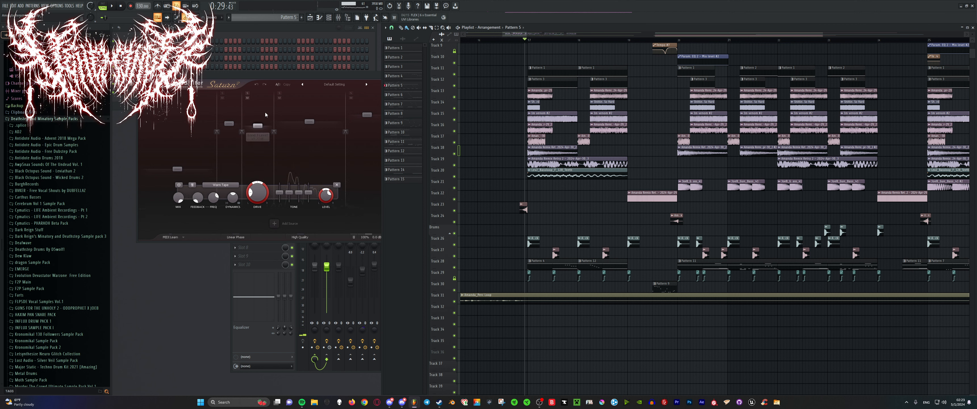
# Examine the upper bands of the bus's Saturn 2 while playing short parts of the drop, then close the plugin
pyautogui.click(232, 159)
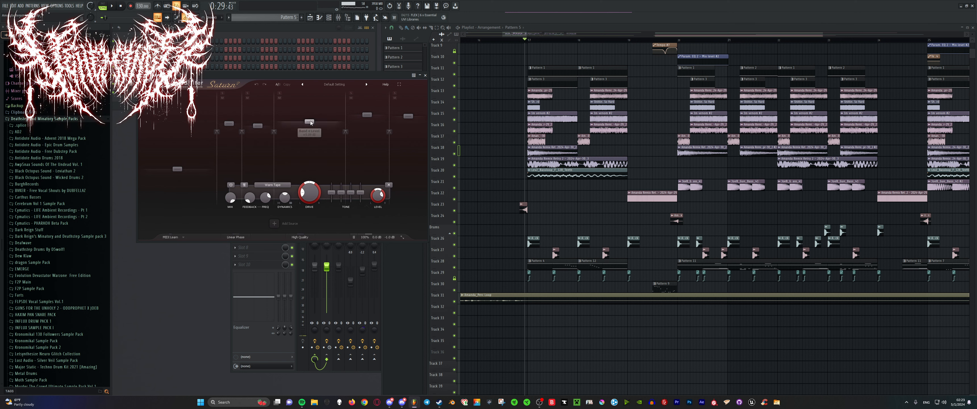
pyautogui.press('space')
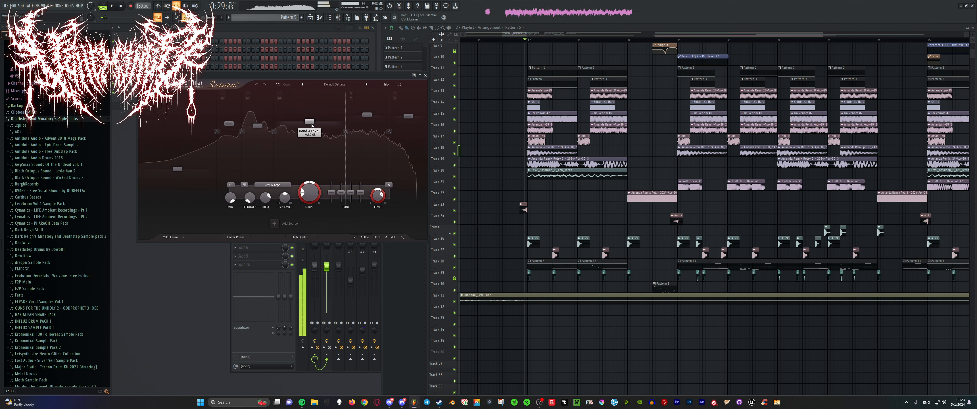
pyautogui.press('space')
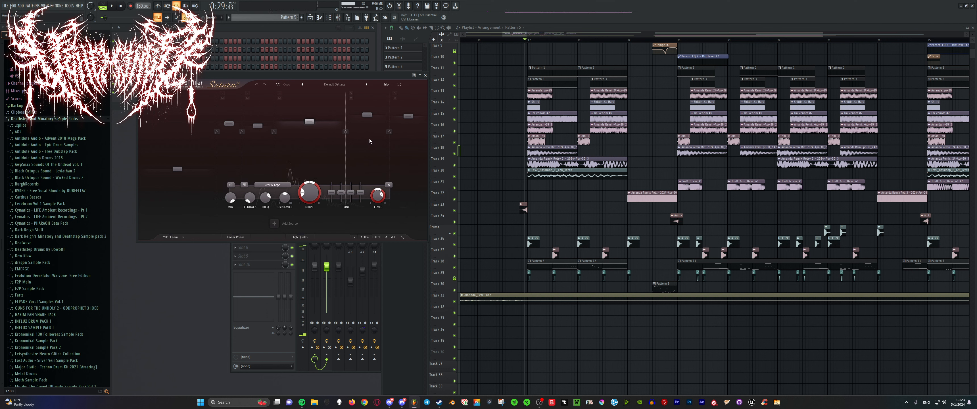
pyautogui.press('space')
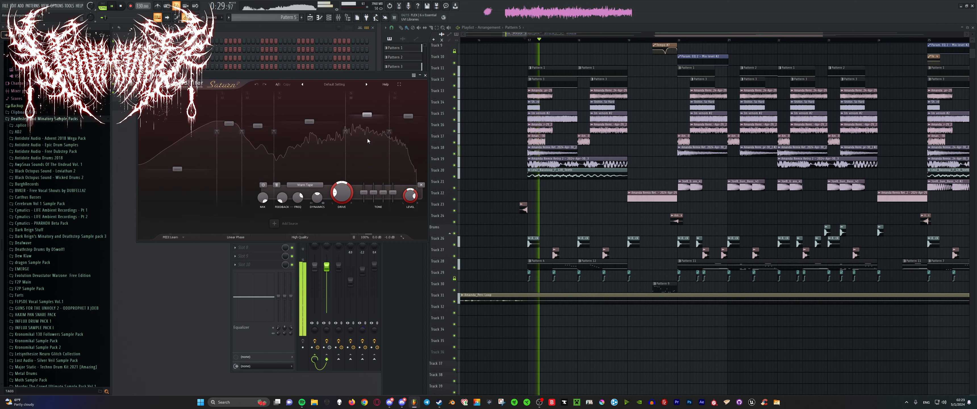
pyautogui.press('space')
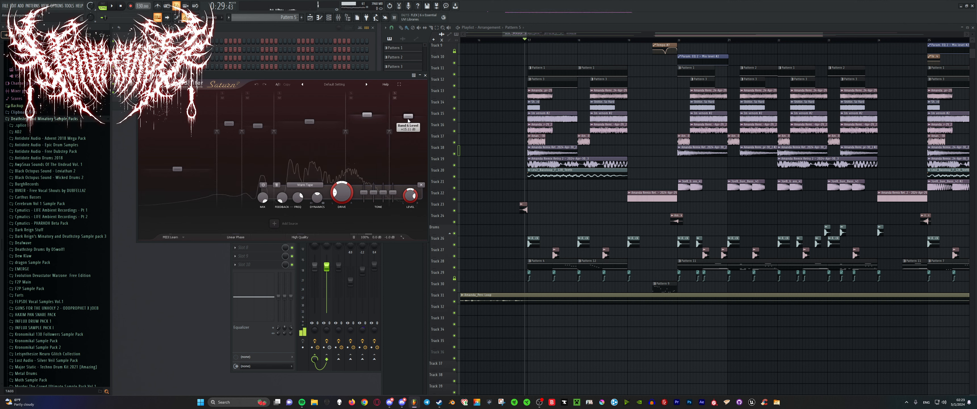
pyautogui.click(425, 75)
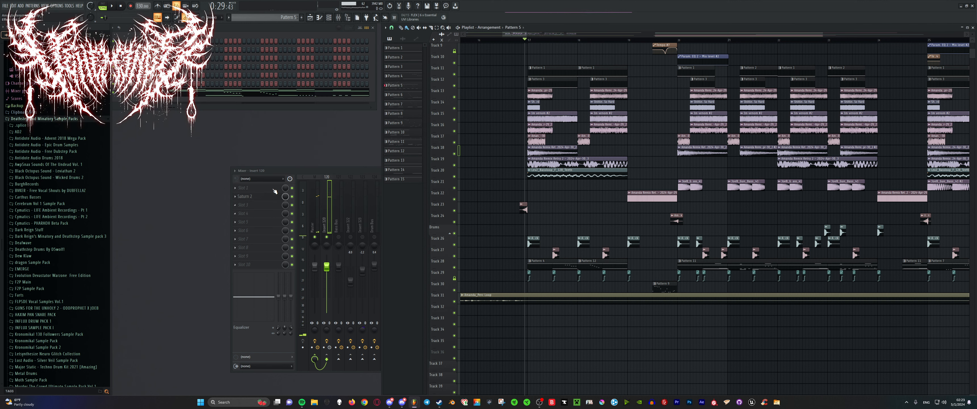
# Reposition the mixer window, return to the Kick track and briefly reopen its Fruity parametric EQ 2
pyautogui.moveTo(280, 171); pyautogui.dragTo(216, 175)
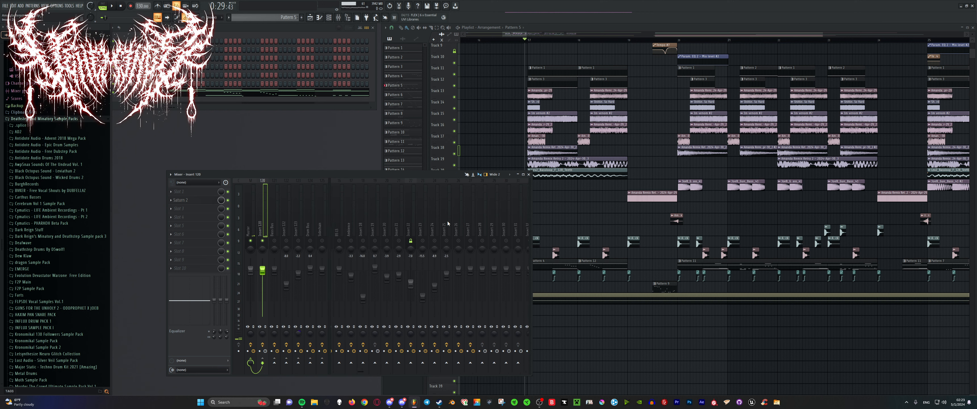
pyautogui.scroll(5, 447, 221)
pyautogui.click(360, 205)
pyautogui.click(337, 203)
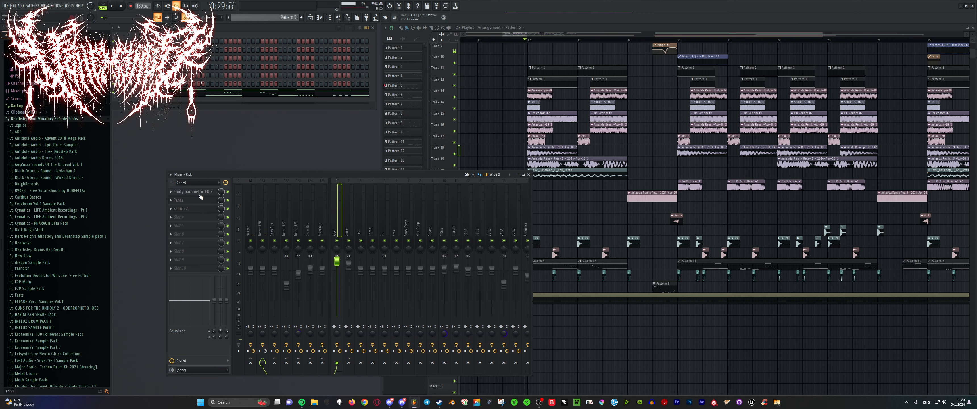
pyautogui.click(201, 192)
pyautogui.click(201, 192)
# Examine Fruity parametric EQ 2 and the Saturn 2 band levels on the Snare mixer track, closing each plugin
pyautogui.click(348, 220)
pyautogui.click(193, 192)
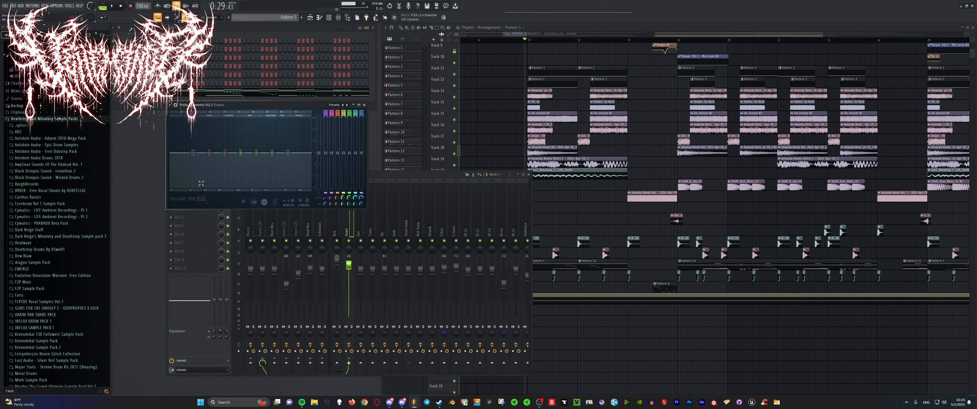
pyautogui.click(364, 105)
pyautogui.click(193, 200)
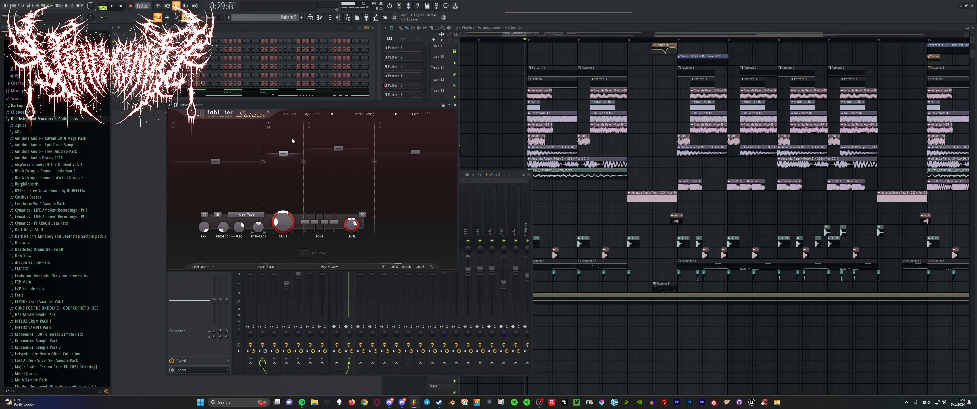
pyautogui.click(455, 105)
# Select the Toms mixer track, solo it and play the start of the drop to listen for the toms
pyautogui.click(368, 221)
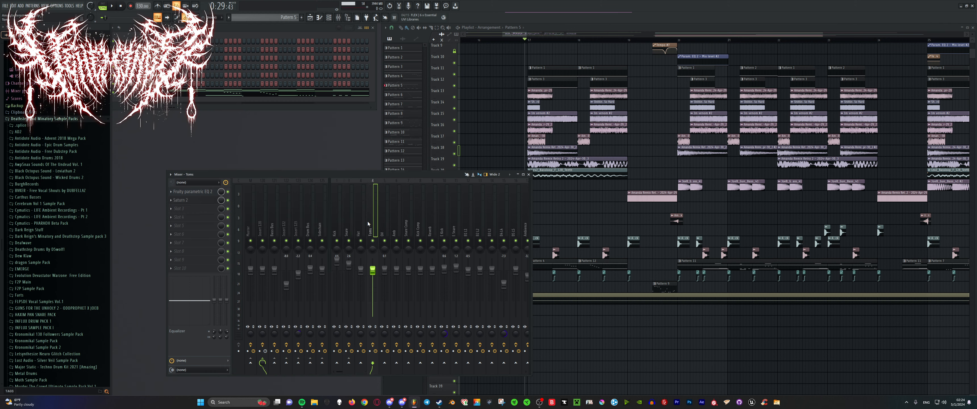
pyautogui.press('space')
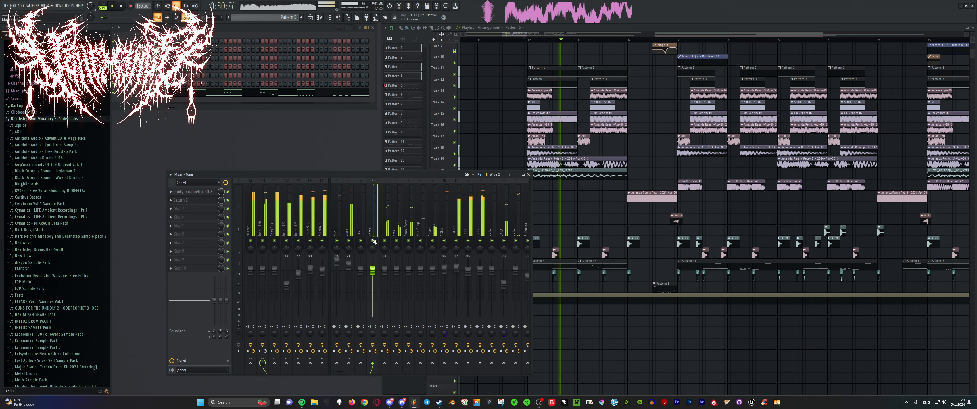
pyautogui.rightClick(373, 241)
pyautogui.press('space')
pyautogui.press('space')
pyautogui.scroll(3, 547, 152)
pyautogui.press('space')
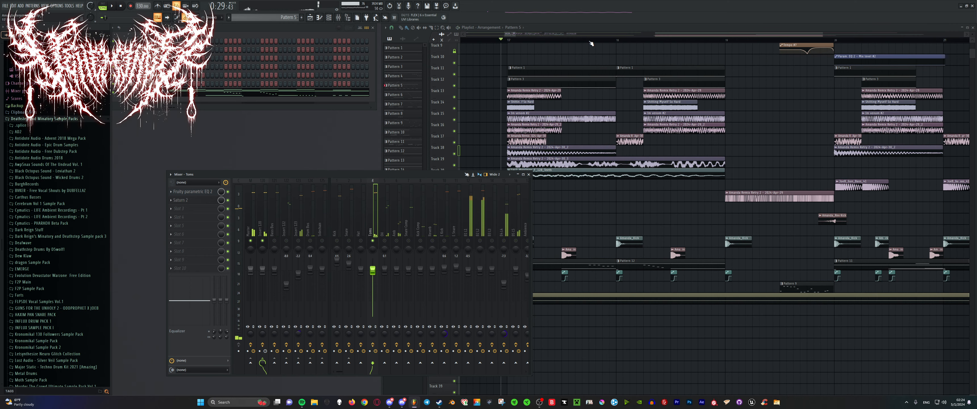
# Move the playhead further into the drop and briefly play it with the Toms mixer track soloed
pyautogui.click(585, 40)
pyautogui.press('space')
pyautogui.press('space')
pyautogui.click(331, 177)
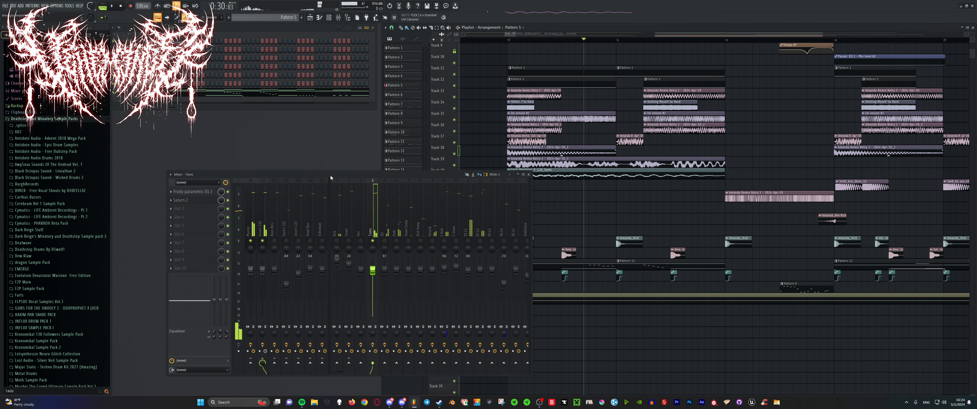
# Select the OH mixer track, play the drop and examine its Fruity parametric EQ 2, then close the plugin
pyautogui.click(385, 215)
pyautogui.press('space')
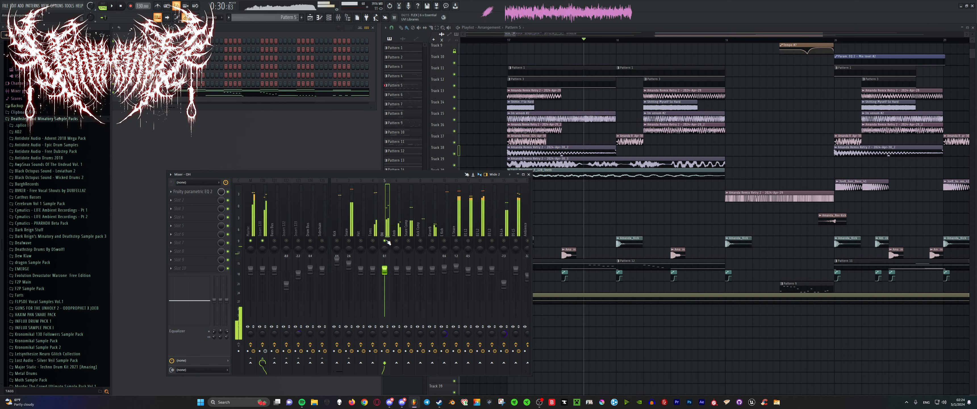
pyautogui.click(193, 191)
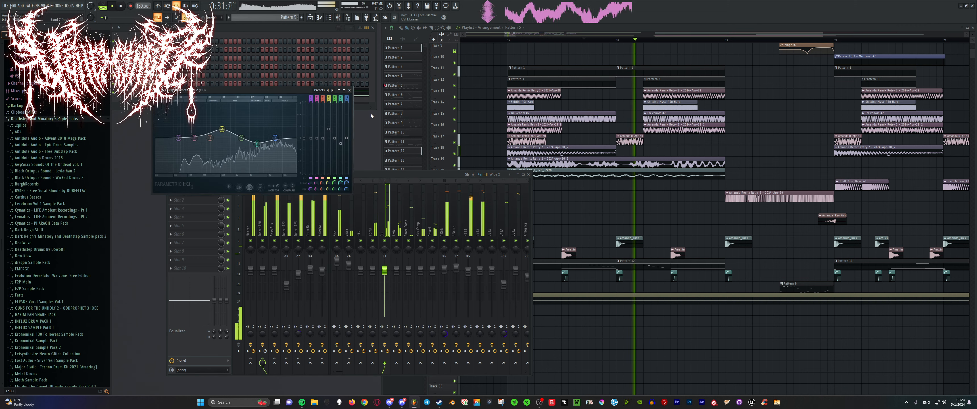
pyautogui.click(350, 90)
pyautogui.press('space')
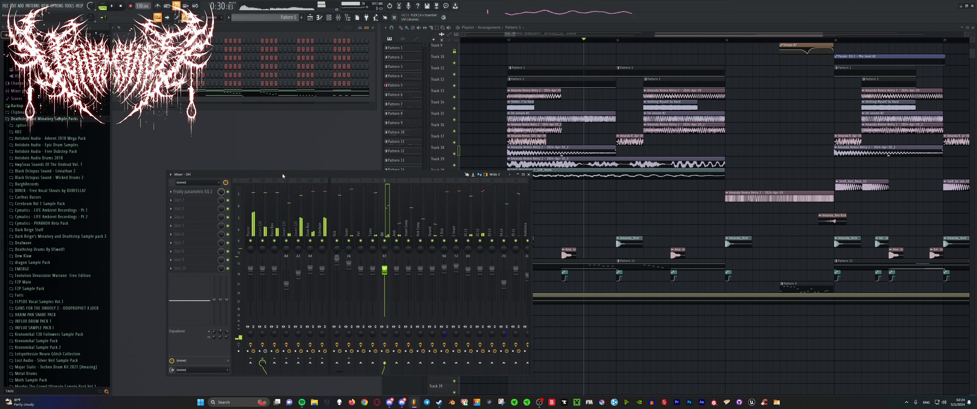
# Select the Amb mixer track and check its Fruity parametric EQ 2, closing the plugin again
pyautogui.click(393, 222)
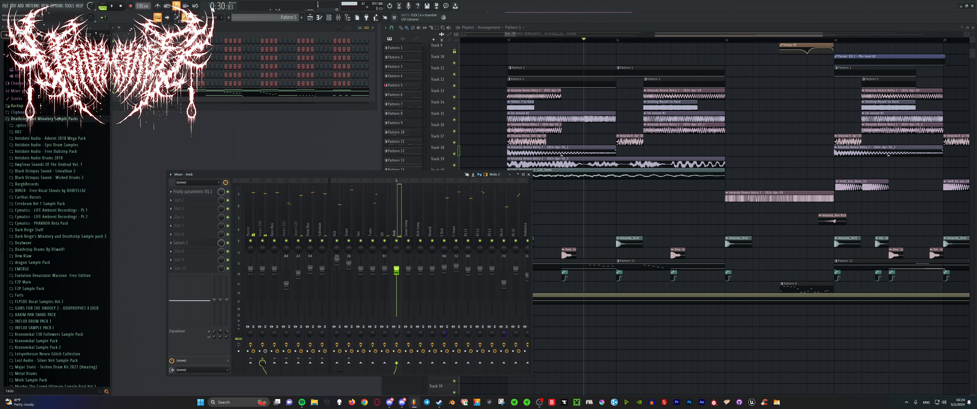
pyautogui.click(191, 191)
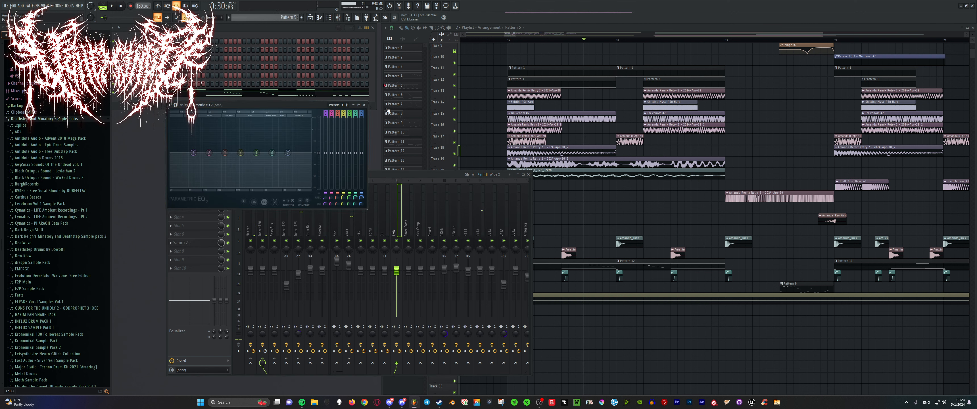
pyautogui.click(362, 104)
# Place the Amb track's Saturn 2 and the mixer side by side, play the drop briefly, then save the project
pyautogui.click(196, 243)
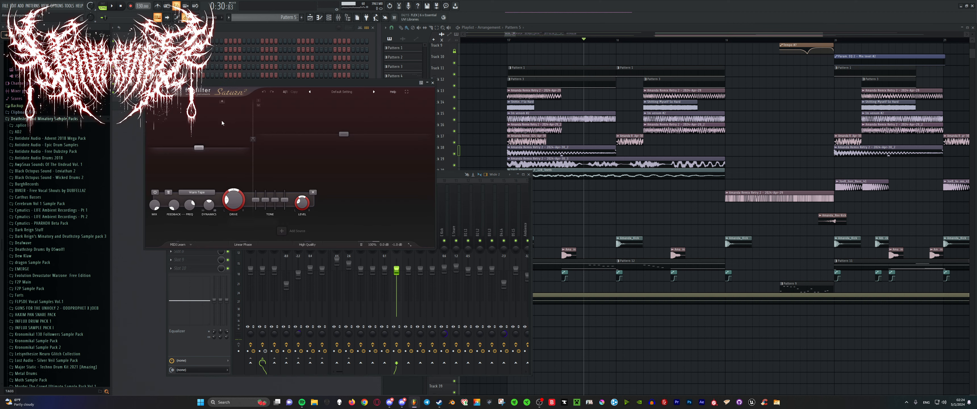
pyautogui.moveTo(342, 83); pyautogui.dragTo(204, 98)
pyautogui.moveTo(369, 174); pyautogui.dragTo(534, 178)
pyautogui.press('space')
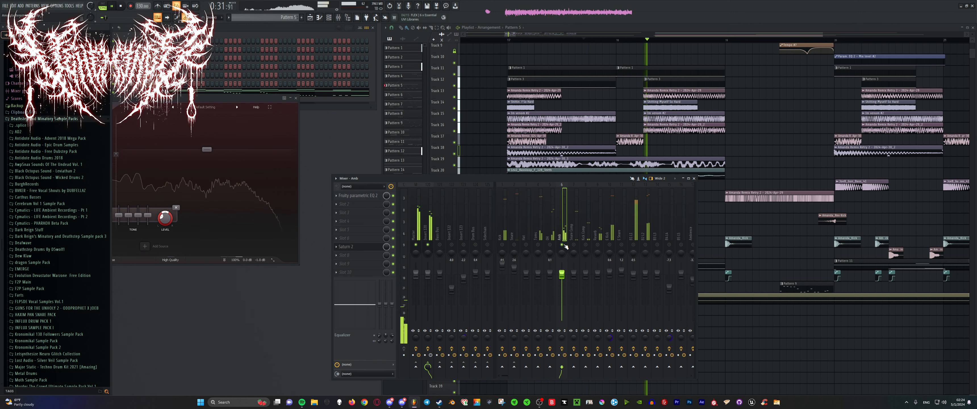
pyautogui.press('space')
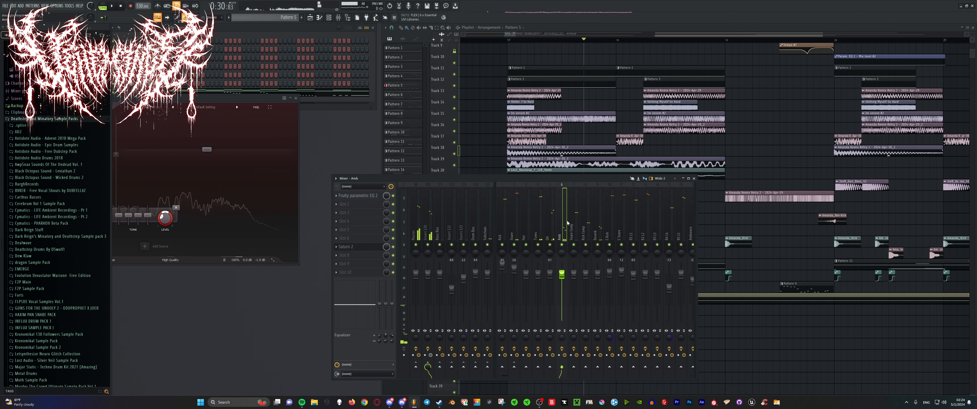
pyautogui.hotkey('ctrl', 's')
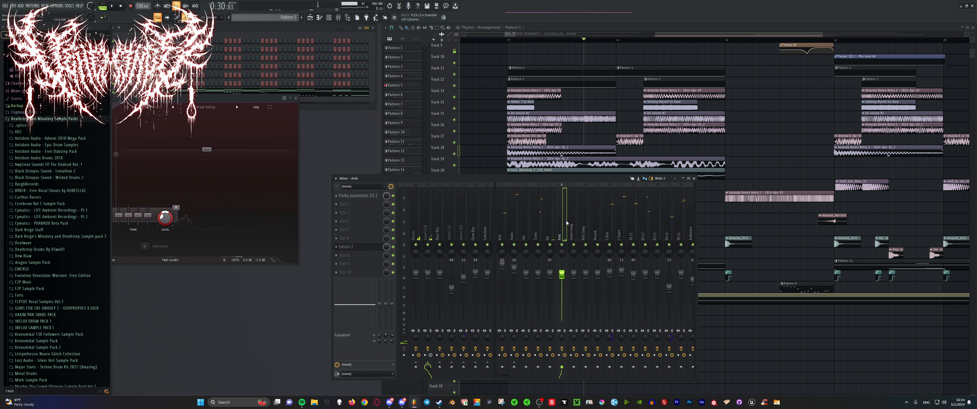
# Solo the Snare Comp mixer track and briefly look at its Fruity parametric EQ 2
pyautogui.click(575, 245)
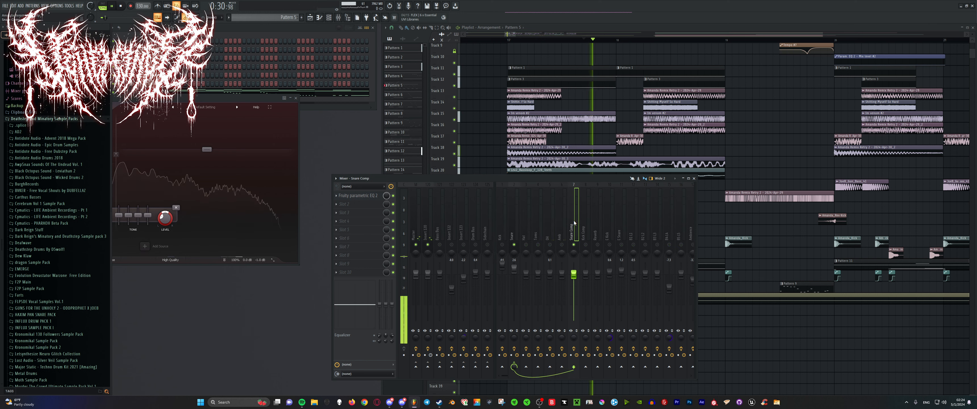
pyautogui.click(357, 200)
pyautogui.click(357, 199)
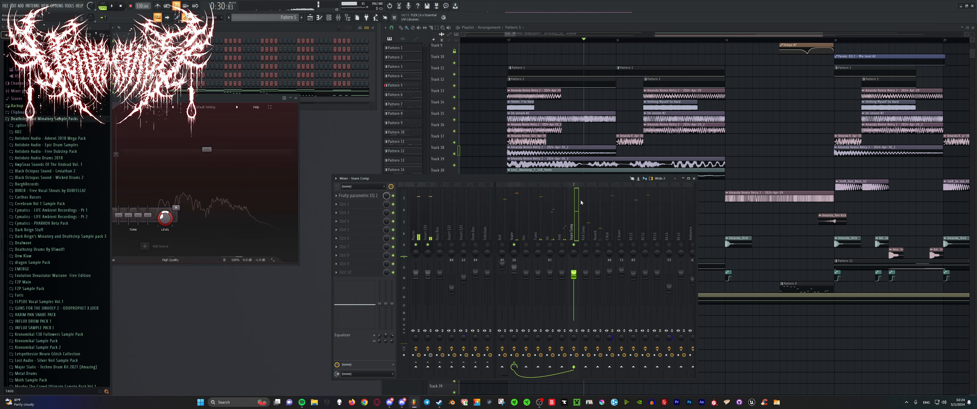
# Select the Kick Comp mixer track, try routing it to the Kick track and play the drop with the kick tracks soloed
pyautogui.click(587, 235)
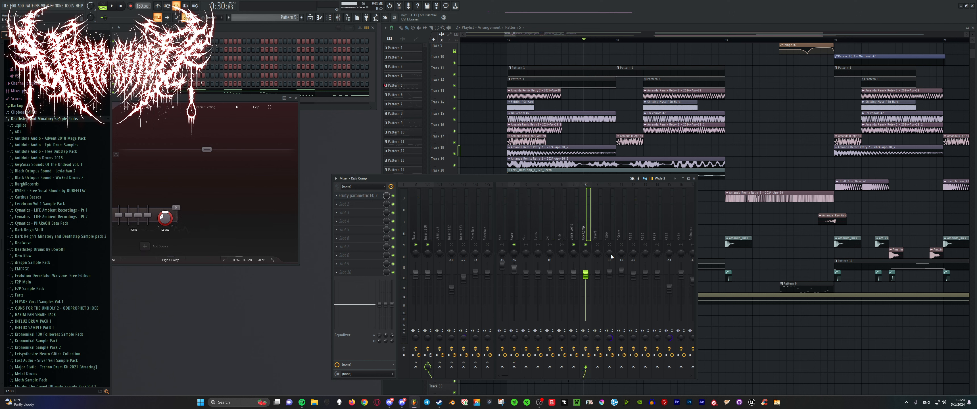
pyautogui.click(502, 367)
pyautogui.click(503, 245)
pyautogui.press('space')
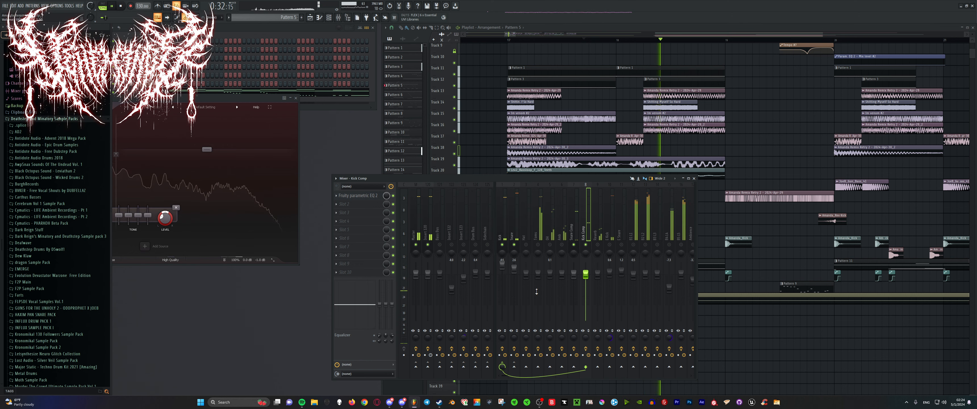
pyautogui.press('space')
pyautogui.press('space')
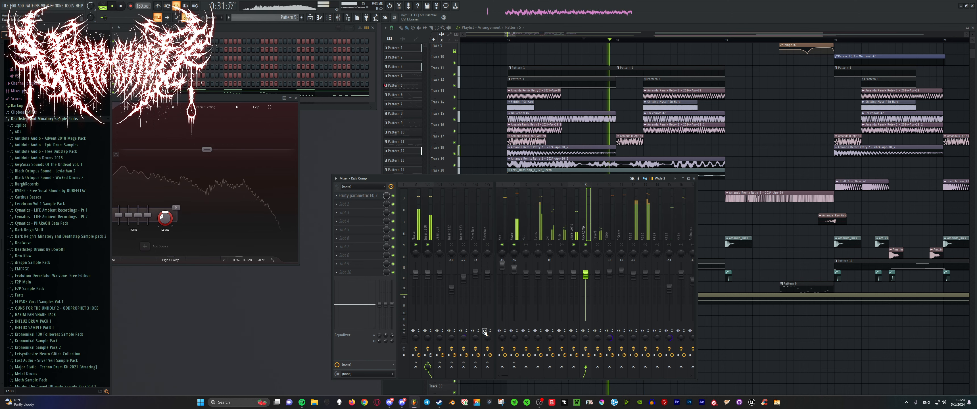
pyautogui.press('space')
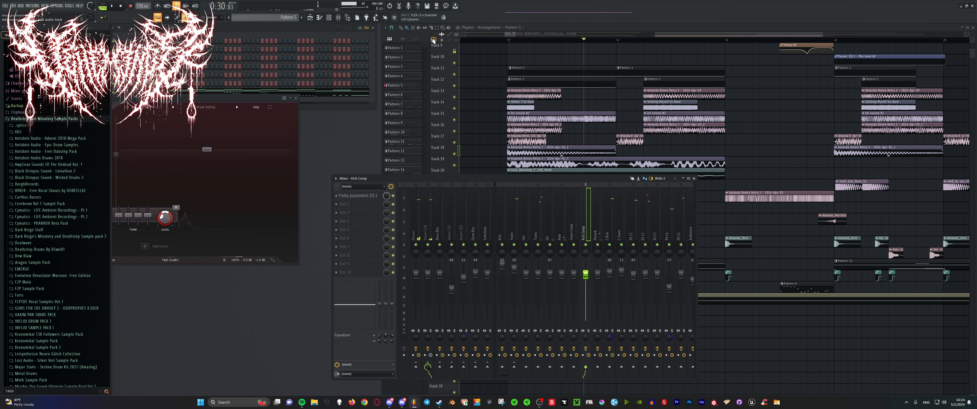
# Examine the whole playlist arrangement and place the playhead at the start of the first drop
pyautogui.rightClick(475, 72)
pyautogui.scroll(-5, 617, 213)
pyautogui.scroll(4, 658, 212)
pyautogui.scroll(-3, 654, 212)
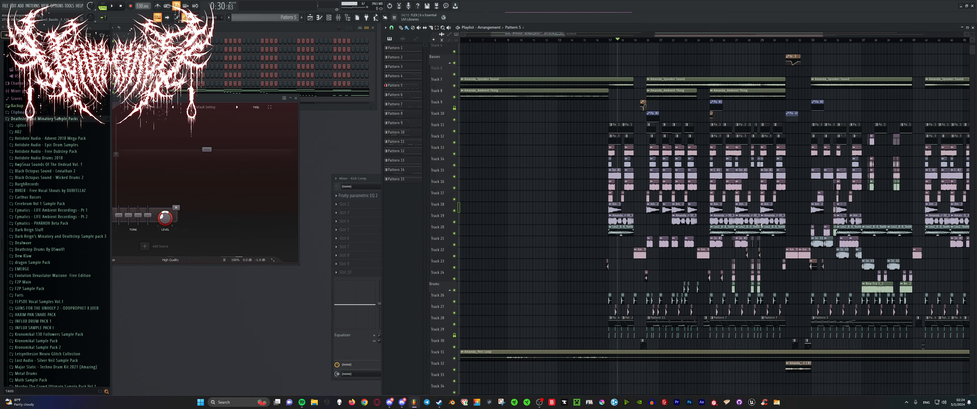
pyautogui.scroll(3, 760, 213)
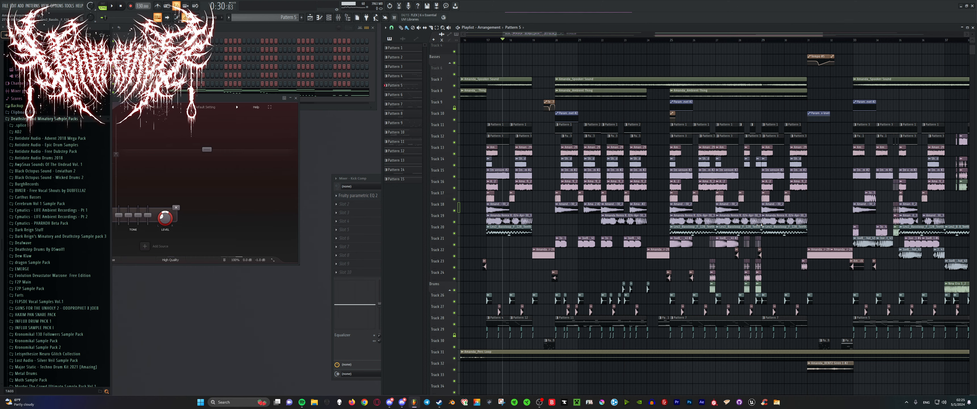
pyautogui.scroll(3, 473, 52)
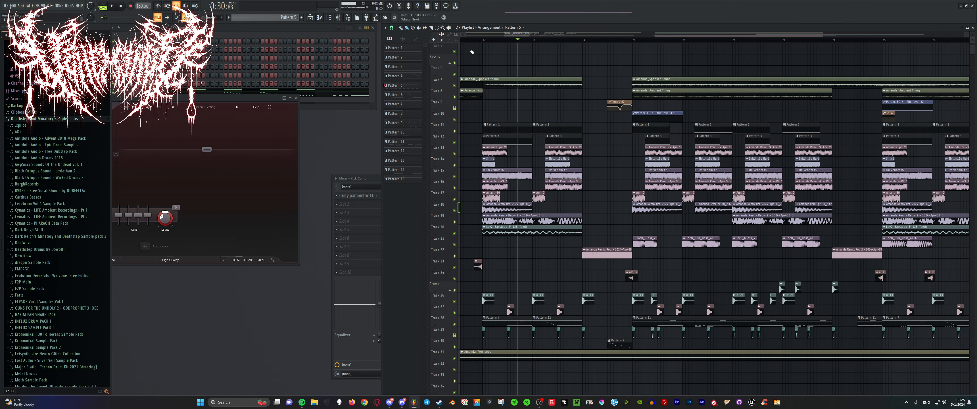
pyautogui.click(481, 41)
pyautogui.scroll(-3, 508, 178)
pyautogui.scroll(1, 506, 181)
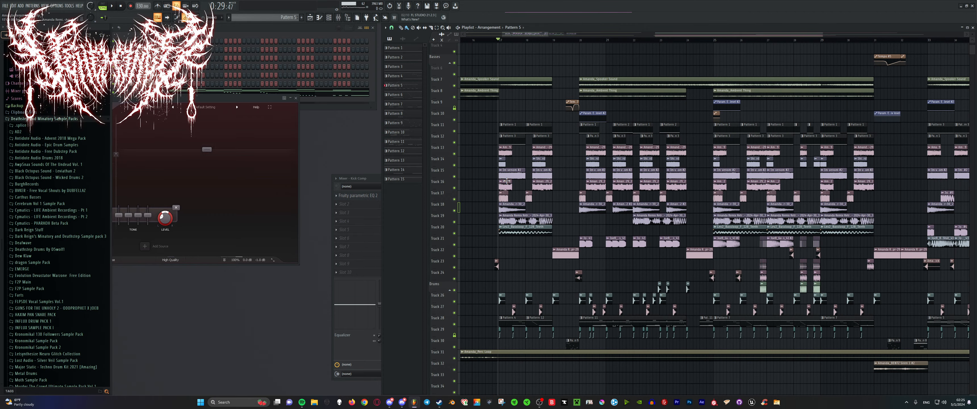
pyautogui.scroll(5, 713, 182)
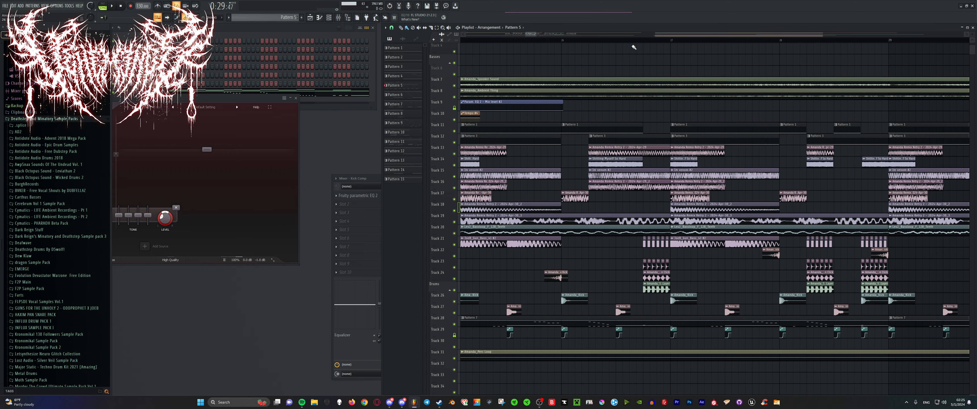
# Solo playlist Track 21 in the drop's later section and place the playhead just before its chopped bass clips
pyautogui.click(633, 41)
pyautogui.scroll(1, 714, 182)
pyautogui.scroll(1, 714, 181)
pyautogui.rightClick(455, 245)
pyautogui.scroll(2, 726, 226)
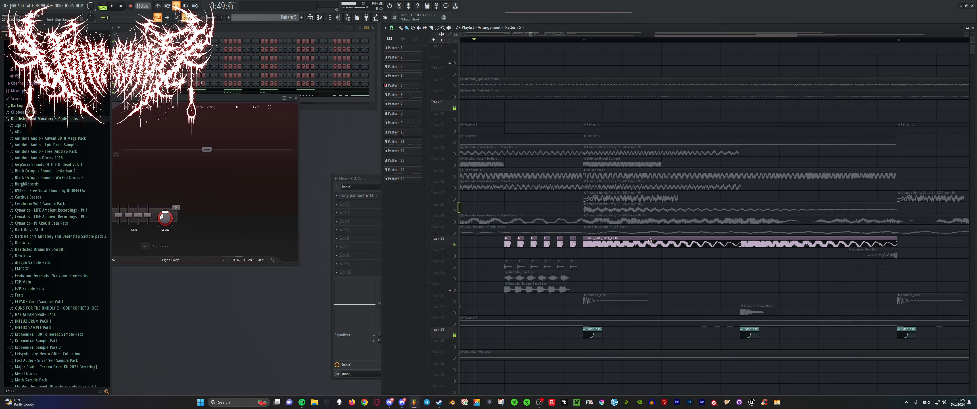
pyautogui.scroll(-4, 603, 215)
pyautogui.scroll(2, 582, 212)
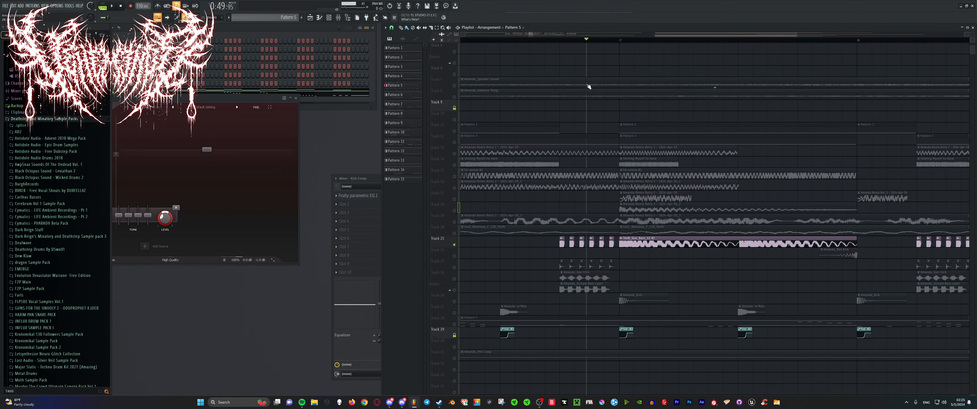
pyautogui.moveTo(770, 138); pyautogui.dragTo(553, 223)
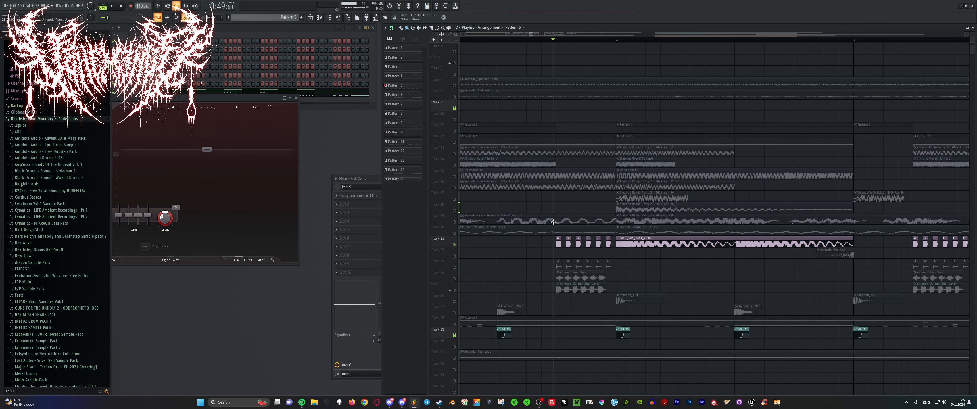
# Play the chopped bass section of Track 21 layered with Track 23, Track 24 and the Drums track
pyautogui.press('space')
pyautogui.press('space')
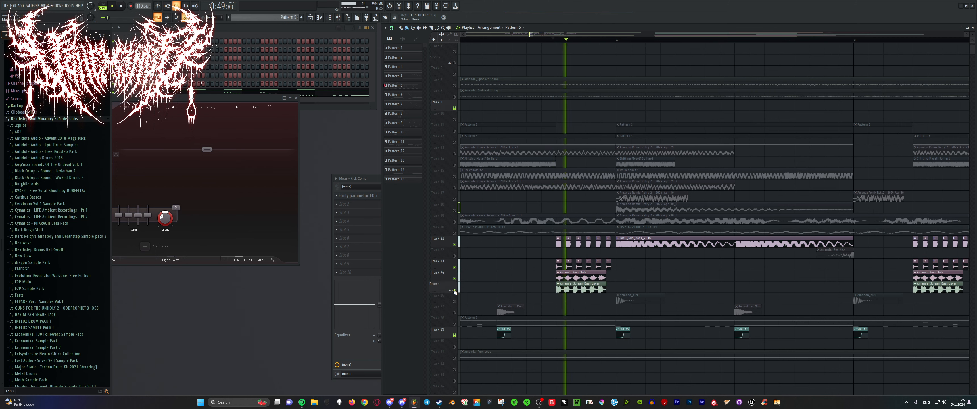
pyautogui.scroll(3, 609, 279)
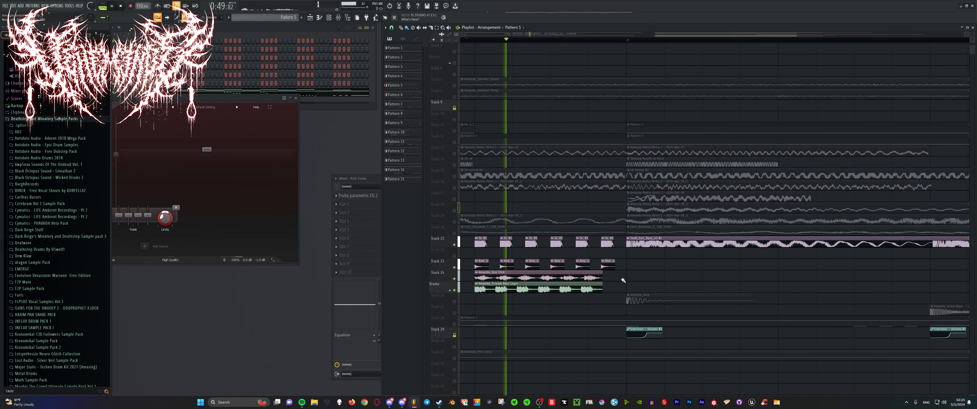
pyautogui.scroll(2, 600, 275)
pyautogui.press('space')
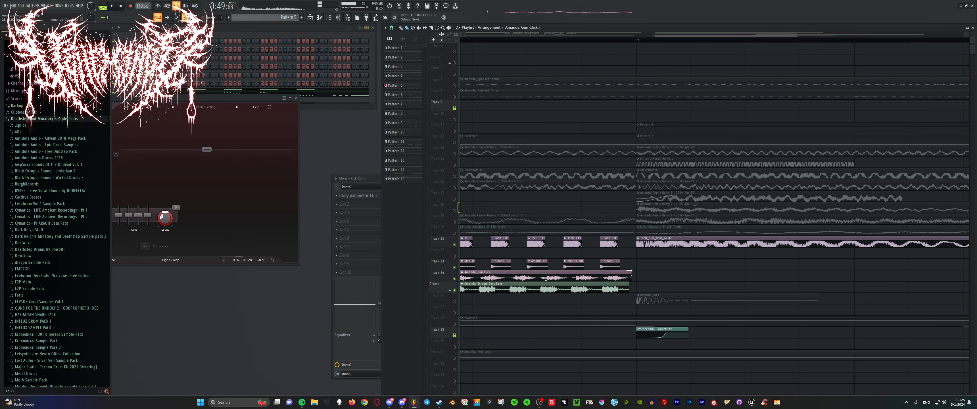
pyautogui.press('space')
pyautogui.scroll(-5, 630, 270)
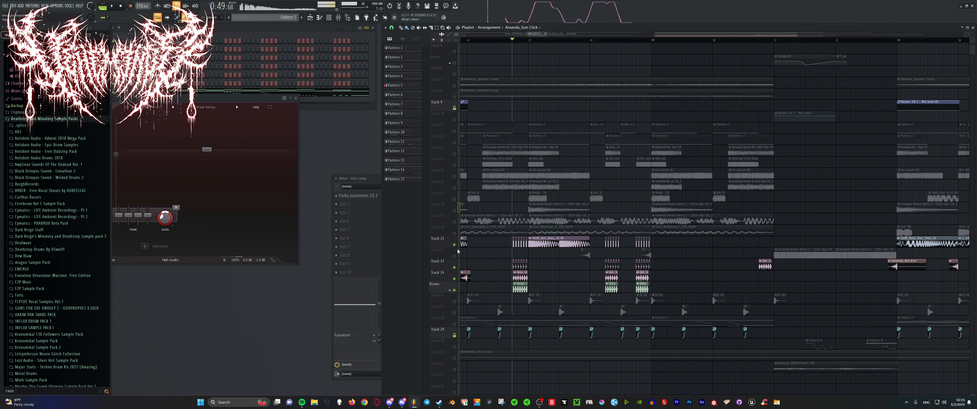
# Play the same section of the drop with all playlist tracks enabled
pyautogui.press('space')
pyautogui.scroll(3, 499, 224)
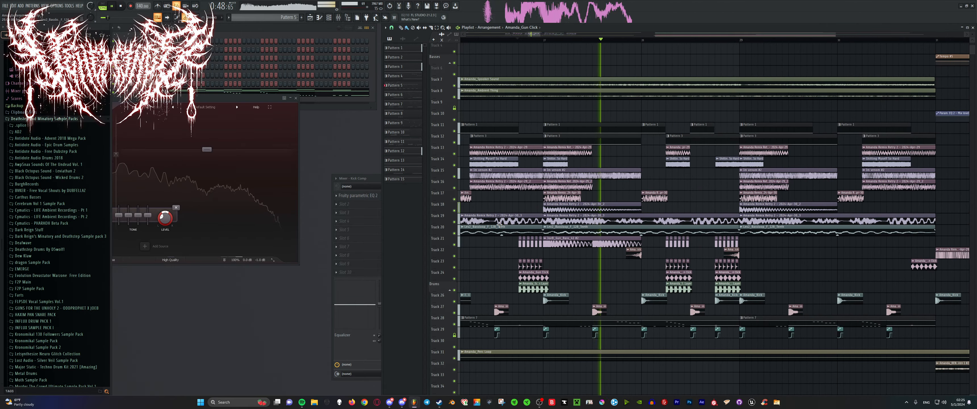
pyautogui.scroll(-3, 499, 224)
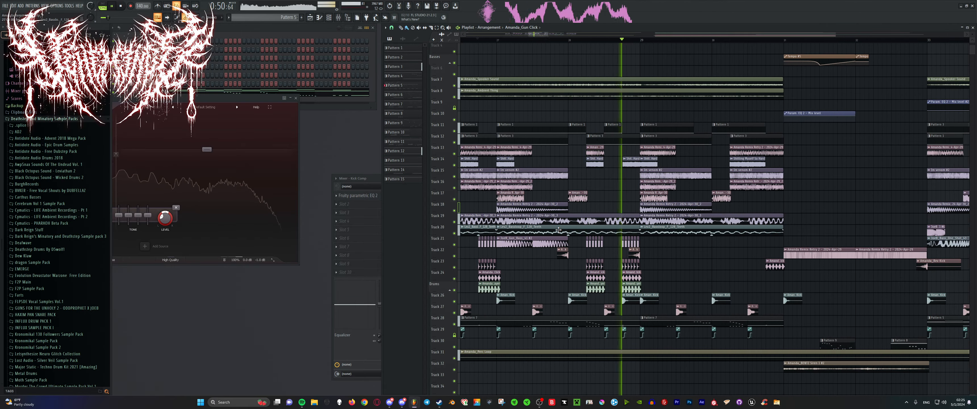
pyautogui.scroll(-4, 559, 229)
# Bring the mixer forward during playback, select the additional kick track after the comp tracks and raise its fader slightly
pyautogui.click(369, 179)
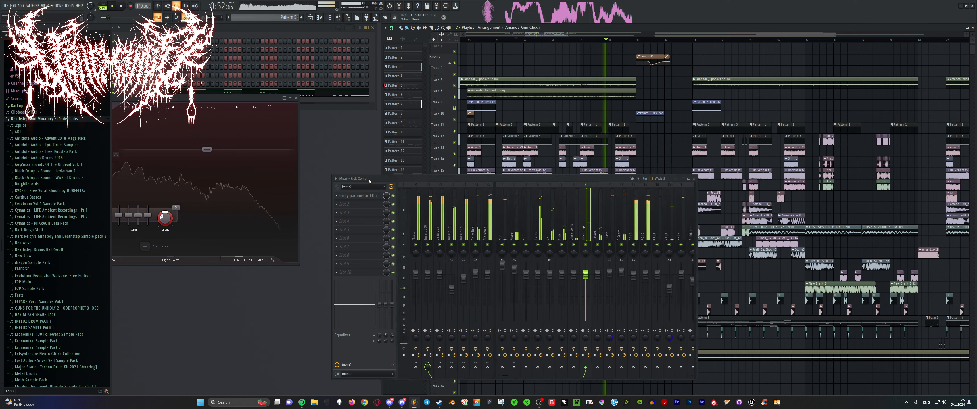
pyautogui.moveTo(628, 189)
pyautogui.mouseDown()
pyautogui.moveTo(380, 189)
pyautogui.moveTo(628, 190)
pyautogui.mouseUp()
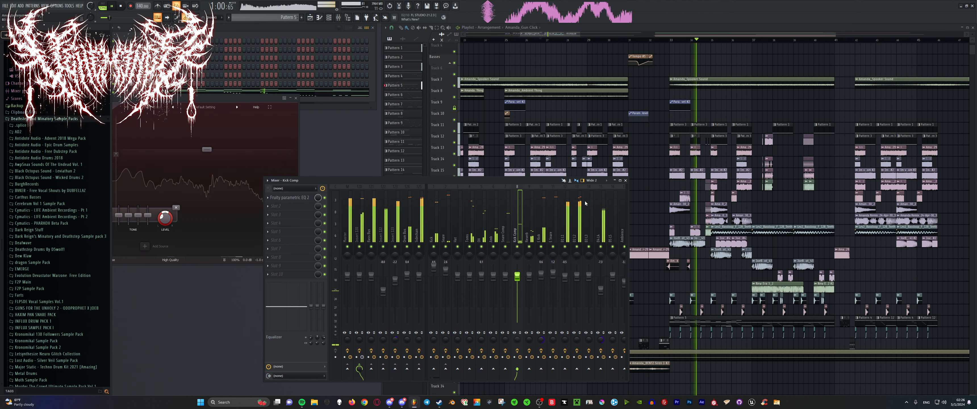
pyautogui.click(540, 214)
pyautogui.moveTo(539, 277); pyautogui.dragTo(538, 274)
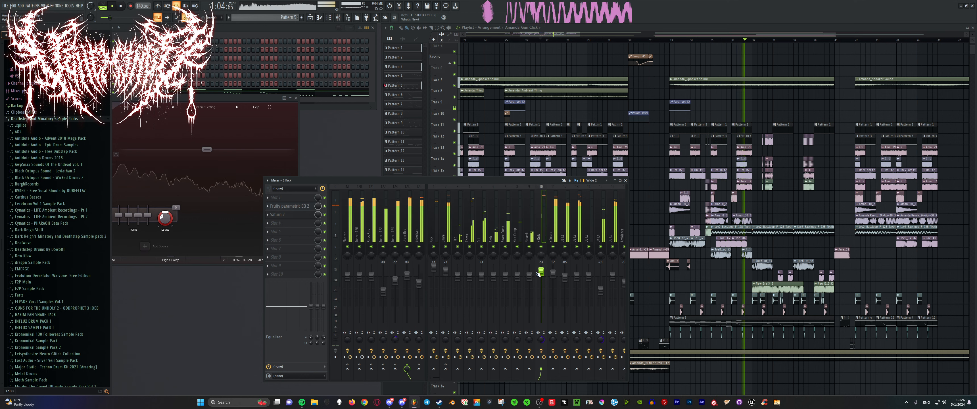
# Open Saturn 2 on the additional kick track, split off another high band and lower the topmost band's level slightly
pyautogui.click(299, 215)
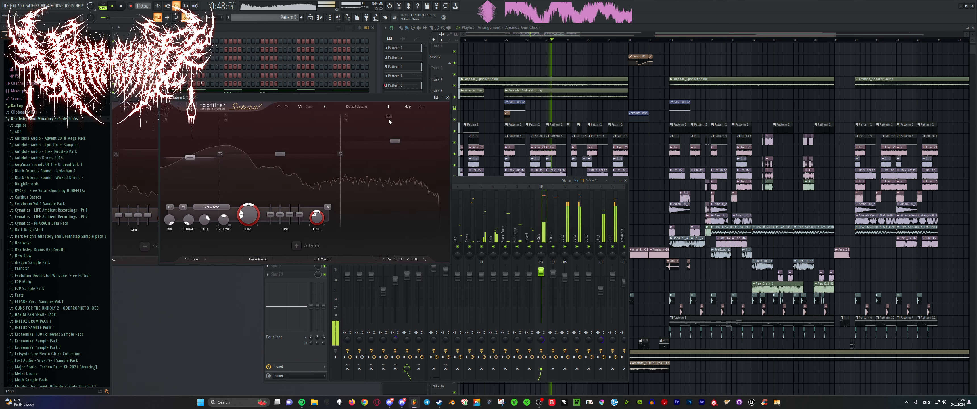
pyautogui.moveTo(420, 145); pyautogui.dragTo(421, 150)
pyautogui.click(543, 250)
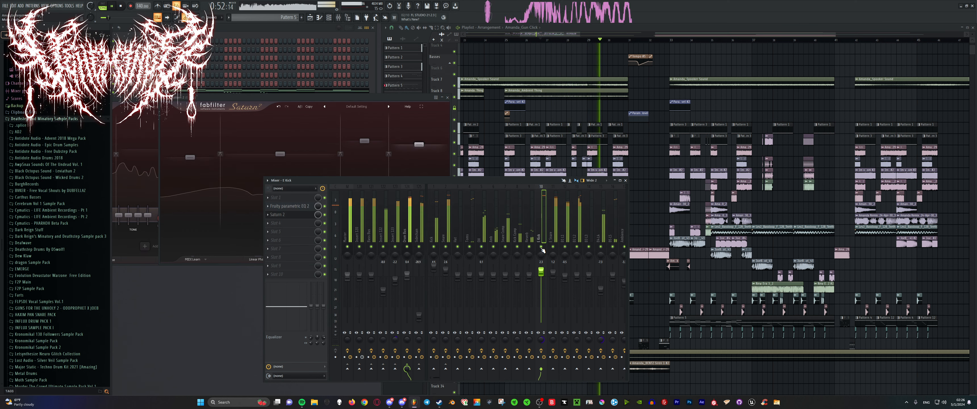
# With the additional kick track soloed, open Saturn 2 on the Drum Bus and raise its topmost band's level slightly
pyautogui.rightClick(541, 247)
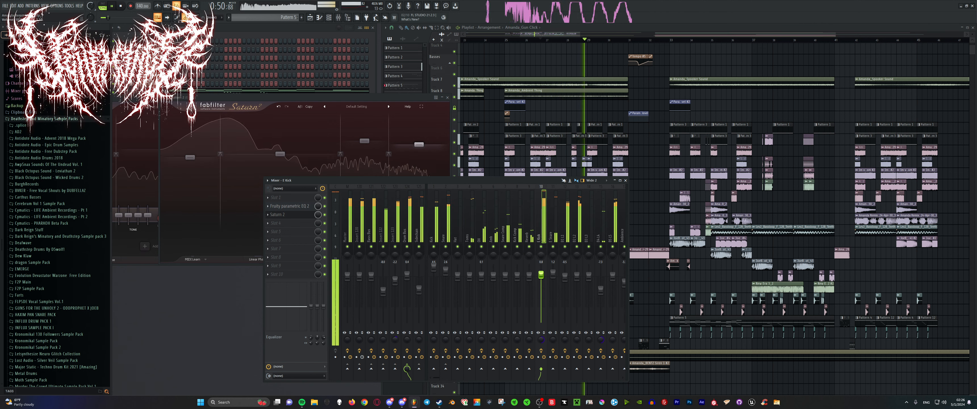
pyautogui.rightClick(540, 246)
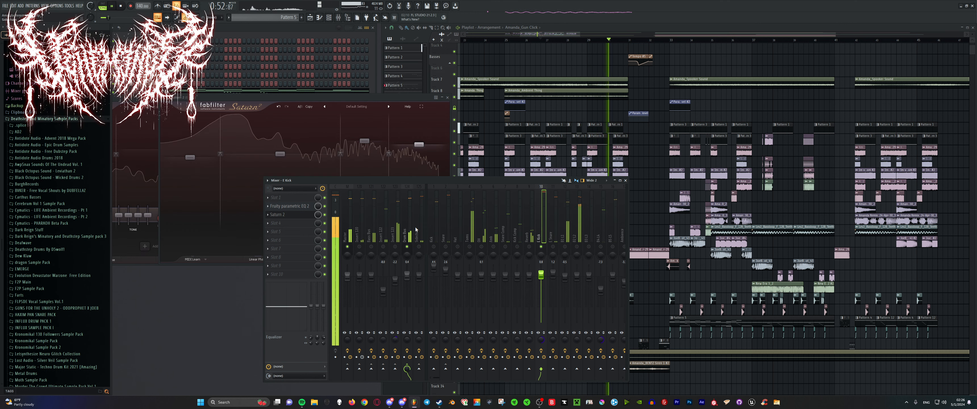
pyautogui.click(406, 228)
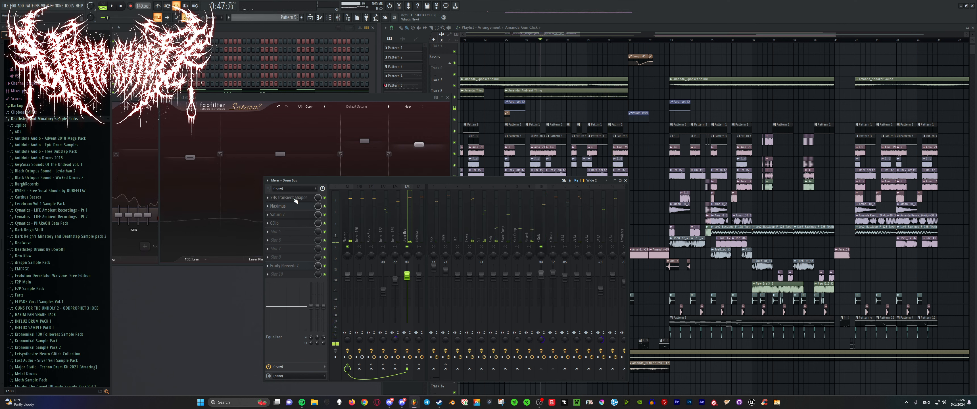
pyautogui.click(293, 215)
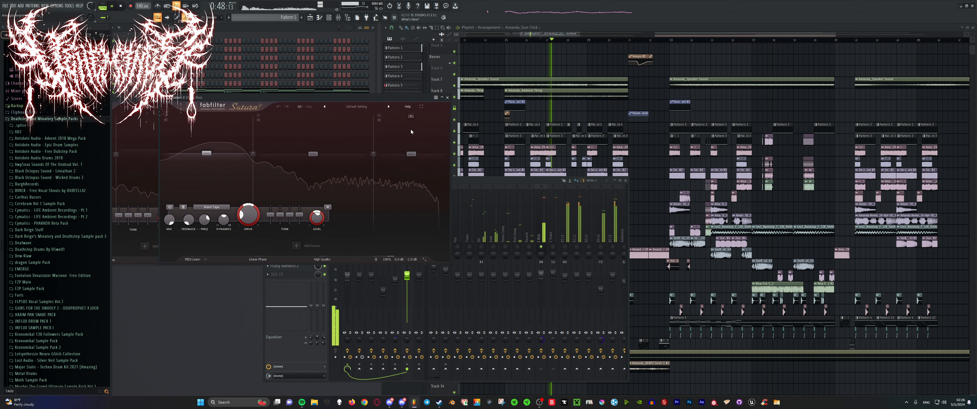
pyautogui.moveTo(411, 154); pyautogui.dragTo(412, 150)
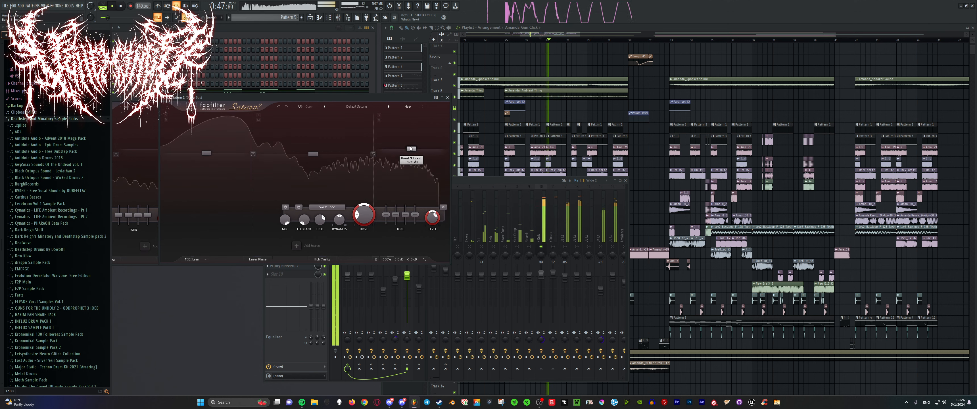
# Play the first drop from about 0:29 and check the additional kick against the neighbouring bus and insert tracks in the mixer
pyautogui.click(541, 239)
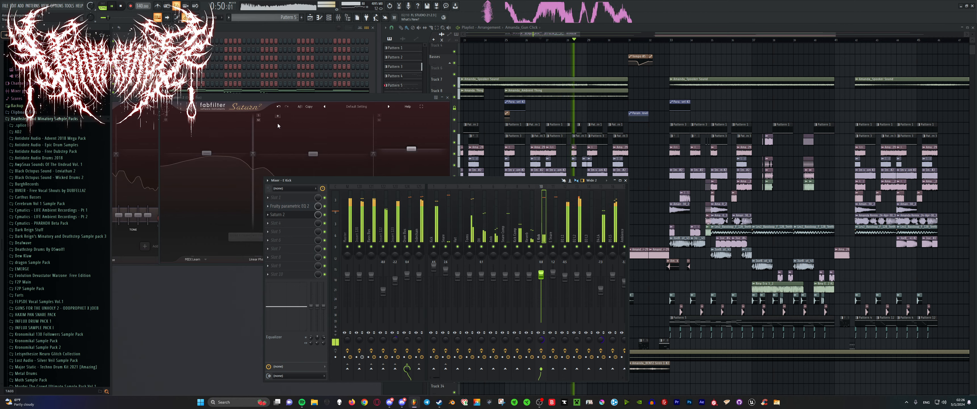
pyautogui.scroll(-5, 488, 82)
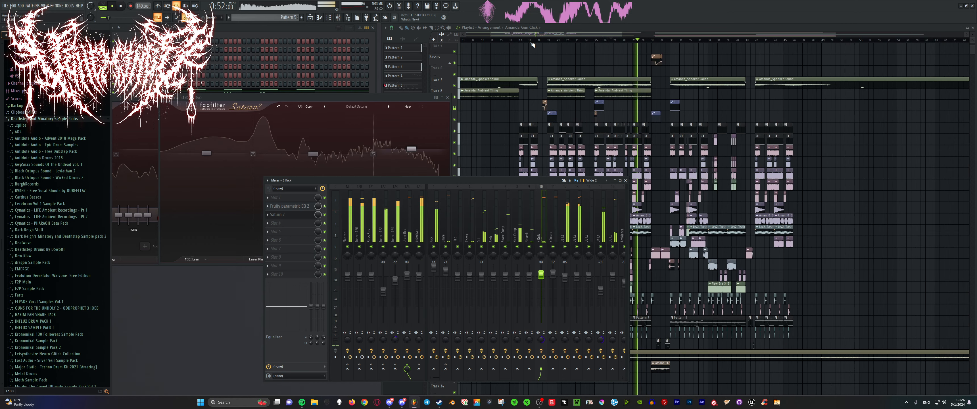
pyautogui.click(357, 182)
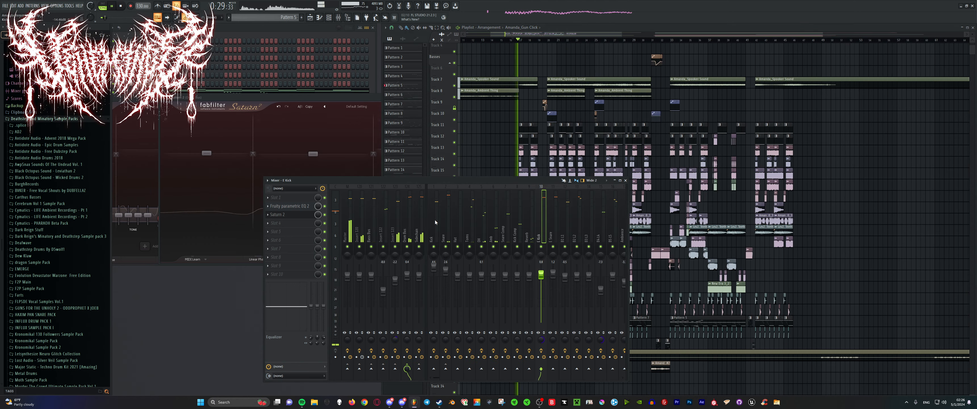
pyautogui.click(384, 220)
pyautogui.click(395, 220)
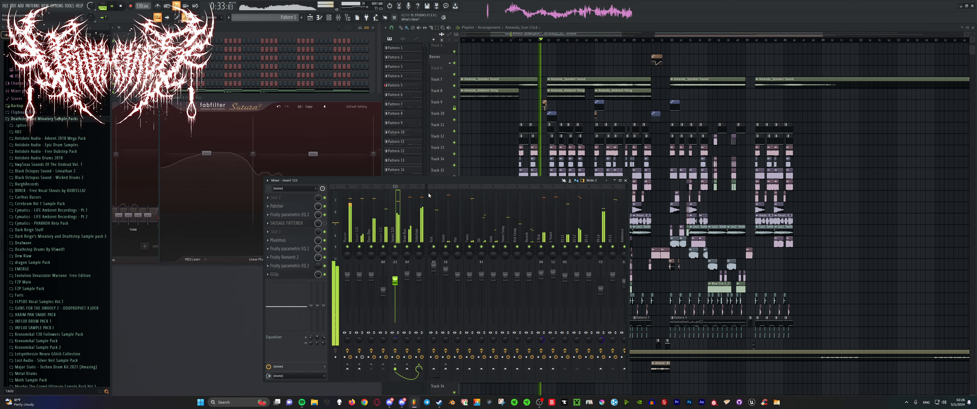
pyautogui.click(541, 224)
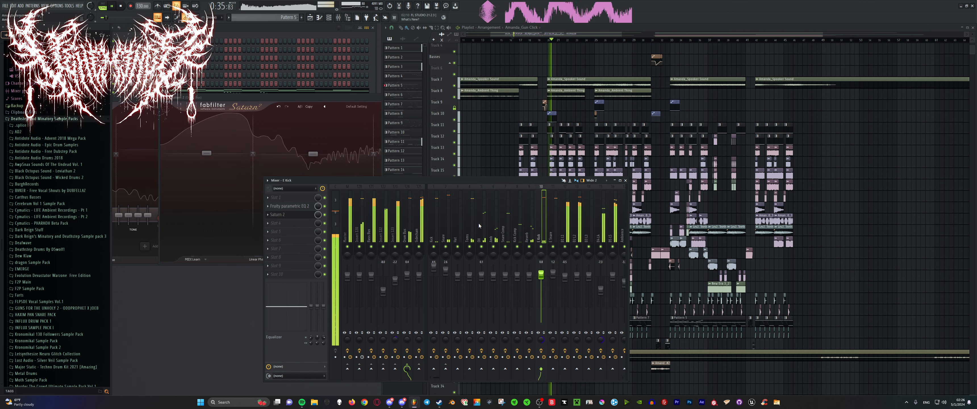
# Open Fruity Parametric EQ 2 on the additional kick track, lower its lowest band slightly and stop playback
pyautogui.click(290, 206)
pyautogui.moveTo(177, 134); pyautogui.dragTo(179, 138)
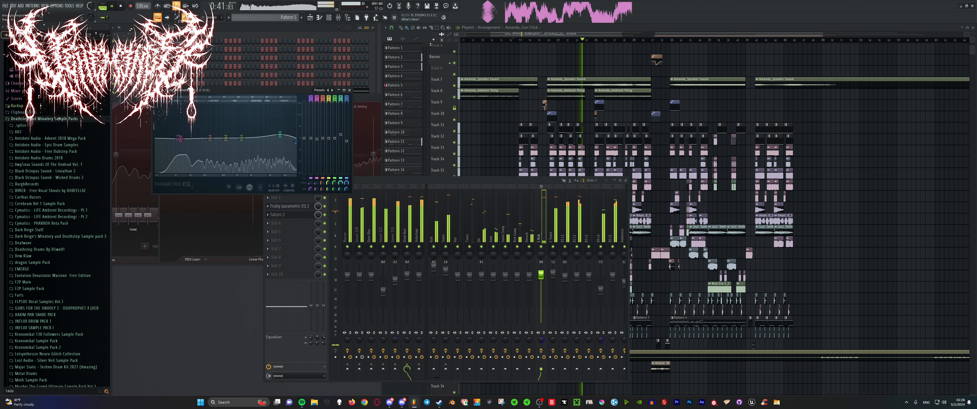
pyautogui.press('space')
pyautogui.click(409, 173)
pyautogui.click(363, 177)
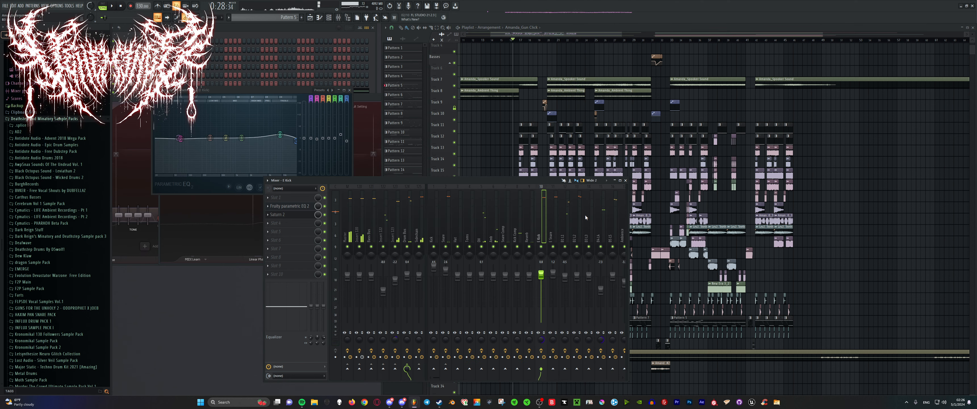
# In Saturn 2 on the additional kick track, split off another low band and lower the lowest band's level slightly
pyautogui.click(541, 212)
pyautogui.scroll(-4, 679, 186)
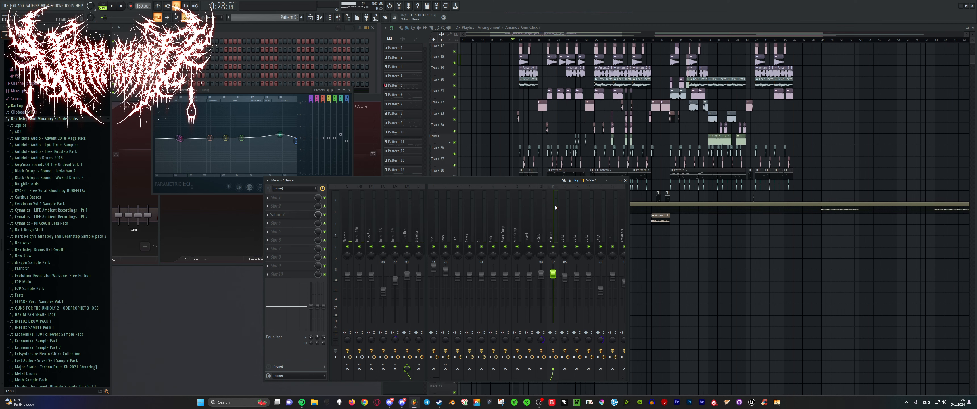
pyautogui.click(292, 206)
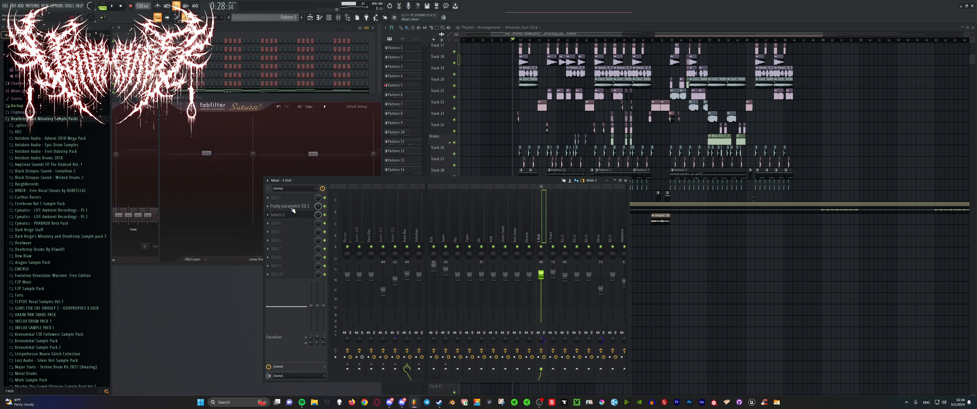
pyautogui.click(292, 207)
pyautogui.click(292, 206)
pyautogui.click(296, 215)
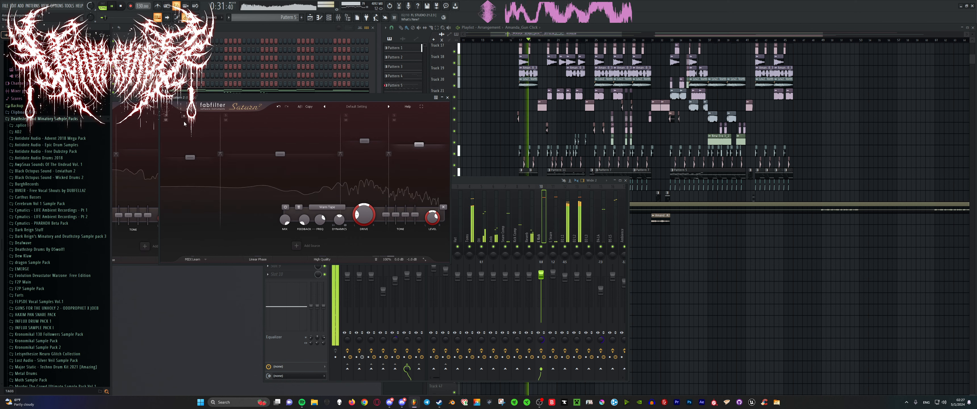
pyautogui.click(210, 116)
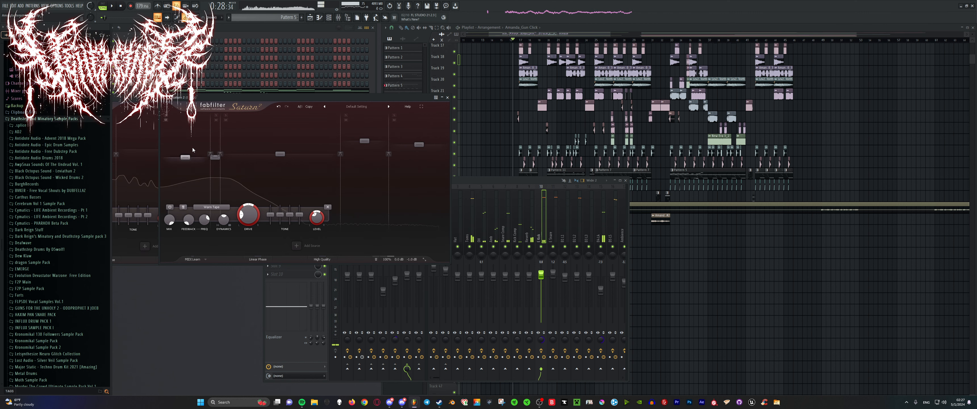
pyautogui.moveTo(184, 156)
pyautogui.mouseDown()
pyautogui.moveTo(175, 113)
pyautogui.moveTo(182, 166)
pyautogui.mouseUp()
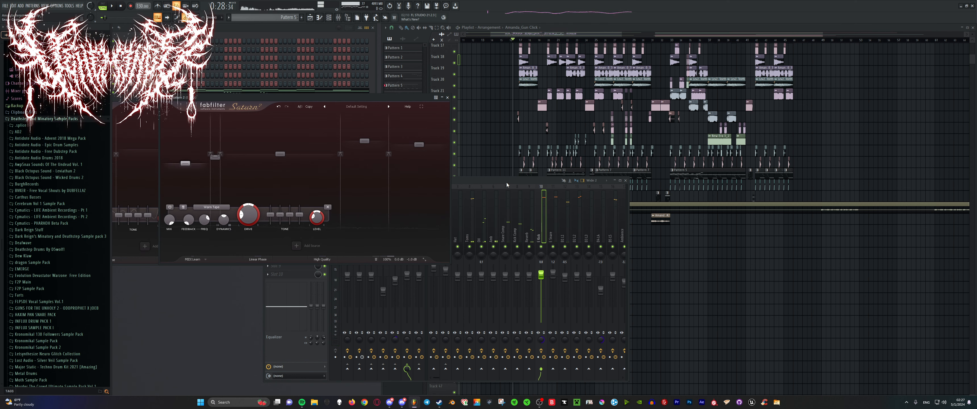
# Move the mixer aside, select the Drum Bus and inspect its kHs Transient Shaper
pyautogui.moveTo(505, 184); pyautogui.dragTo(550, 188)
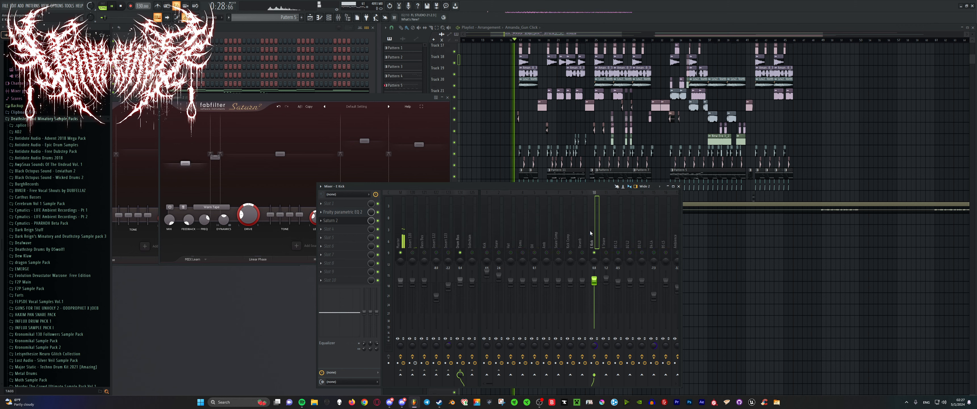
pyautogui.press('space')
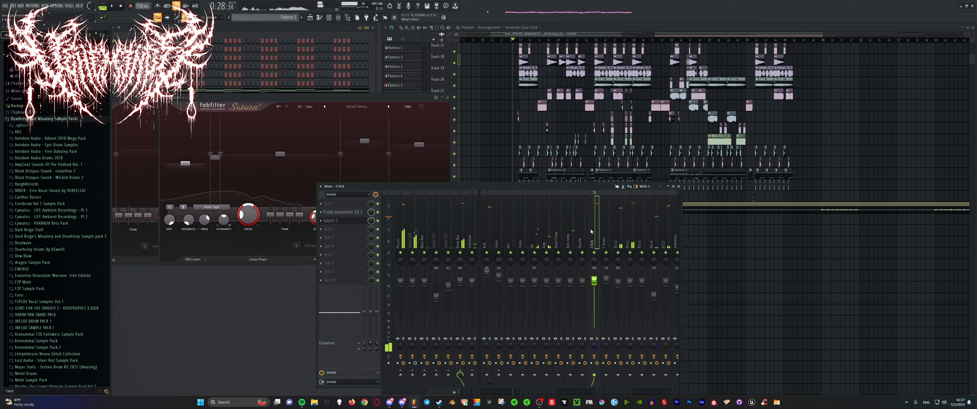
pyautogui.click(461, 233)
pyautogui.click(348, 205)
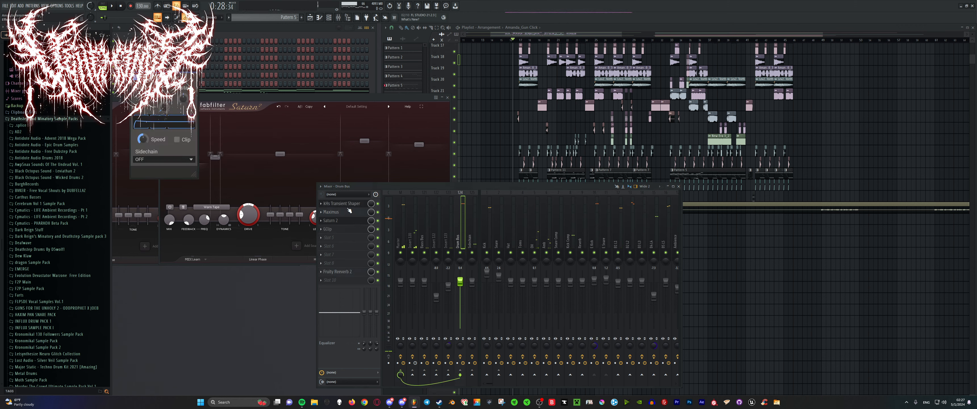
pyautogui.click(348, 207)
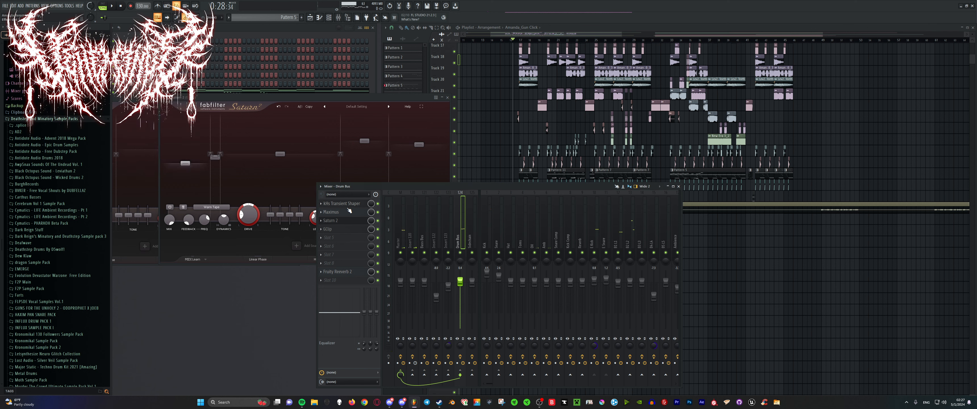
# Open Maximus on the Drum Bus, show its frequency bands during playback and view the individual bands' settings
pyautogui.click(350, 211)
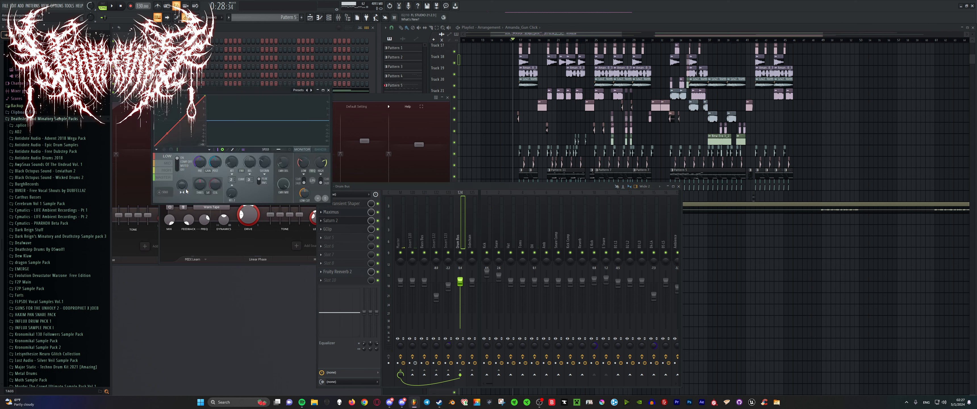
pyautogui.click(295, 150)
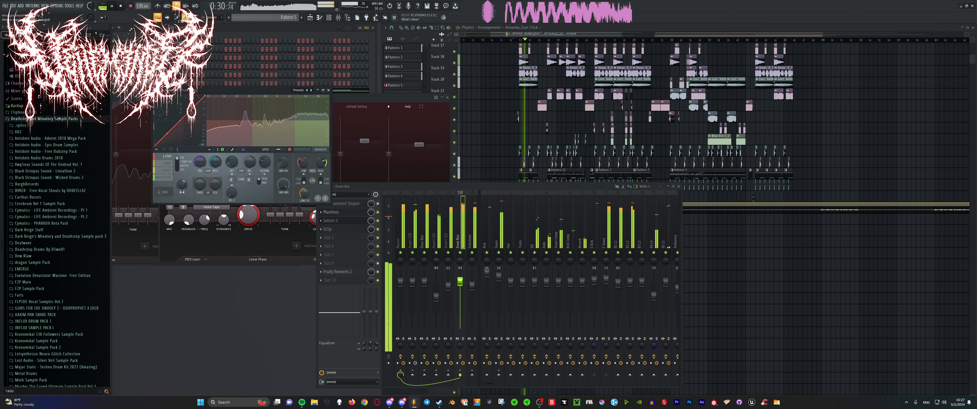
pyautogui.press('space')
pyautogui.click(167, 163)
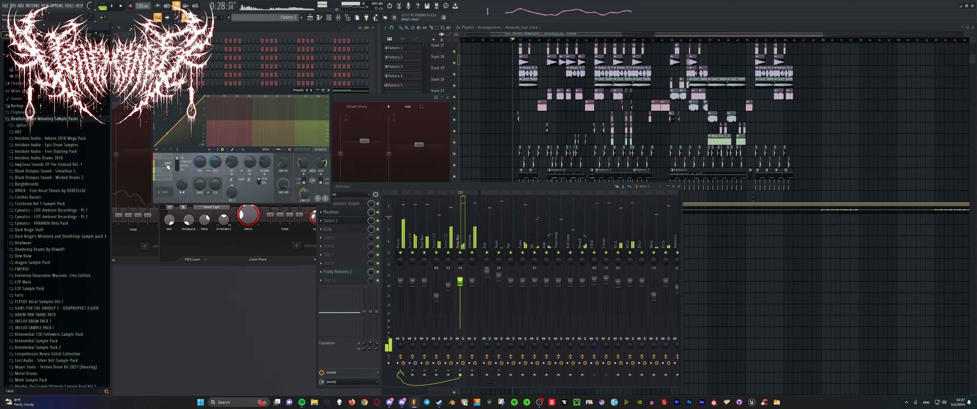
# Open Saturn 2 on the Drum Bus, shift the mixer clear of it and toggle the GClip effect during playback
pyautogui.moveTo(393, 187); pyautogui.dragTo(404, 188)
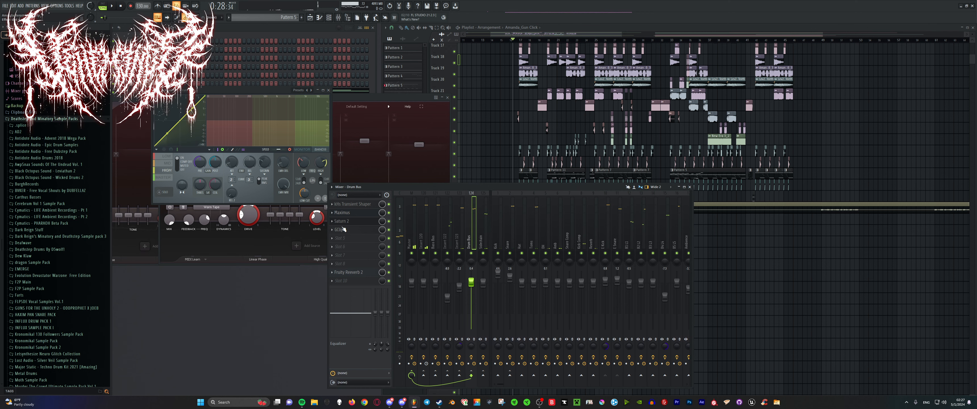
pyautogui.click(343, 222)
pyautogui.moveTo(497, 188); pyautogui.dragTo(553, 191)
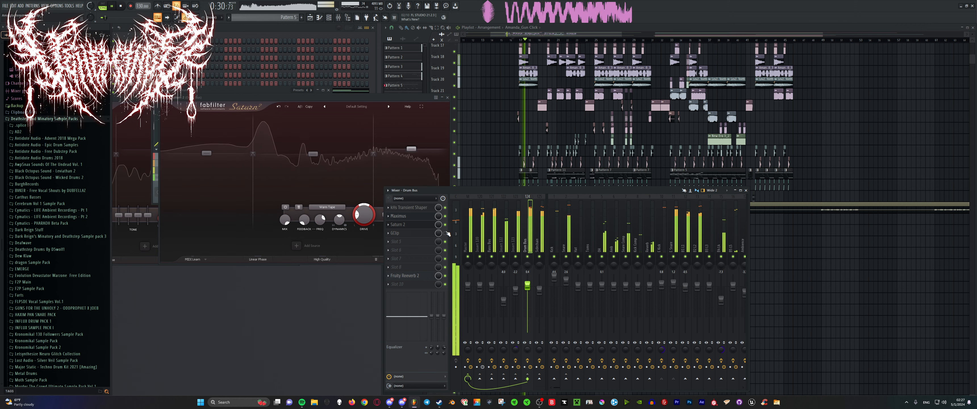
pyautogui.click(444, 233)
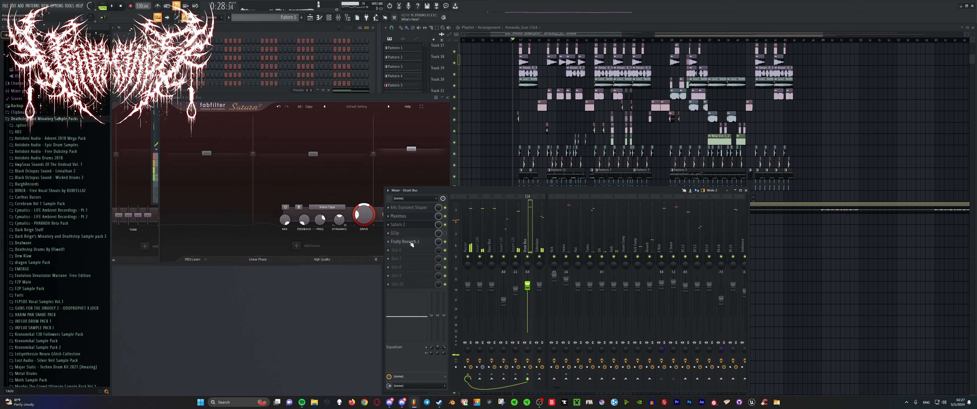
# Close the open plugin windows, move the mixer aside and bring the playlist to the front
pyautogui.click(448, 97)
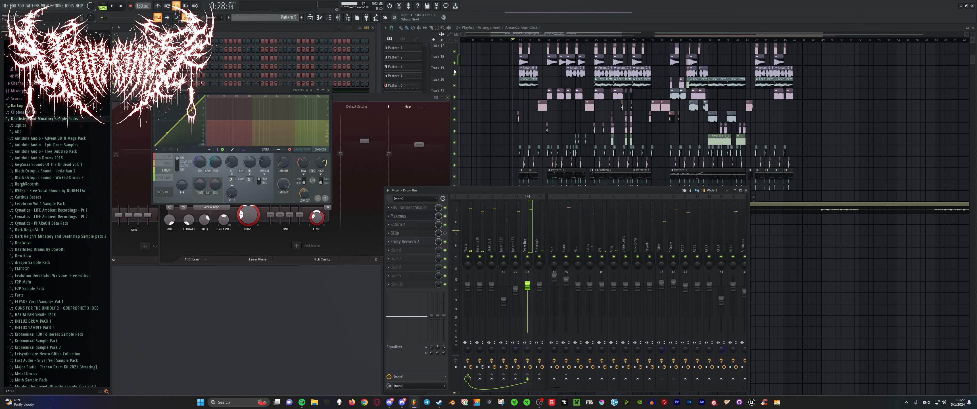
pyautogui.click(447, 97)
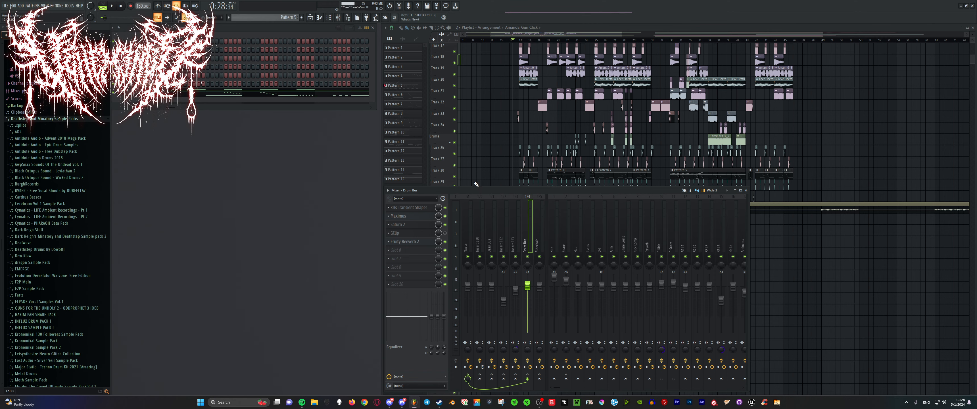
pyautogui.moveTo(476, 187); pyautogui.dragTo(315, 172)
pyautogui.click(424, 34)
# Solo Track 20 in the playlist and play its bass clips at the second drop from about 1:07
pyautogui.scroll(6, 613, 122)
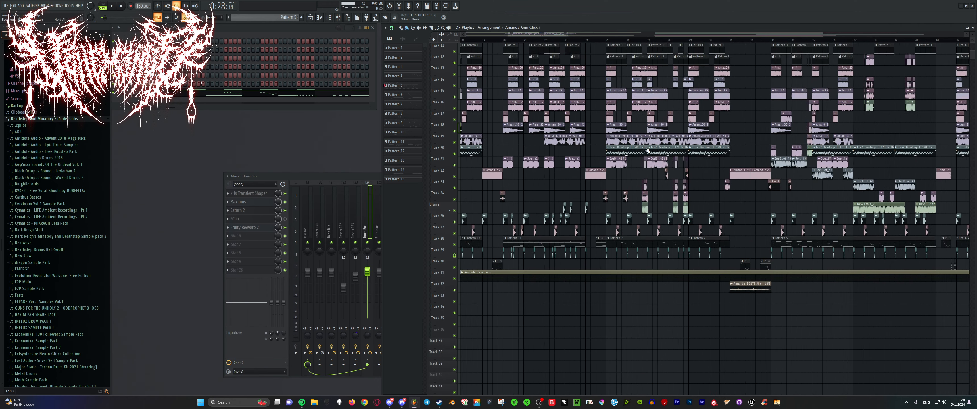
pyautogui.scroll(2, 677, 122)
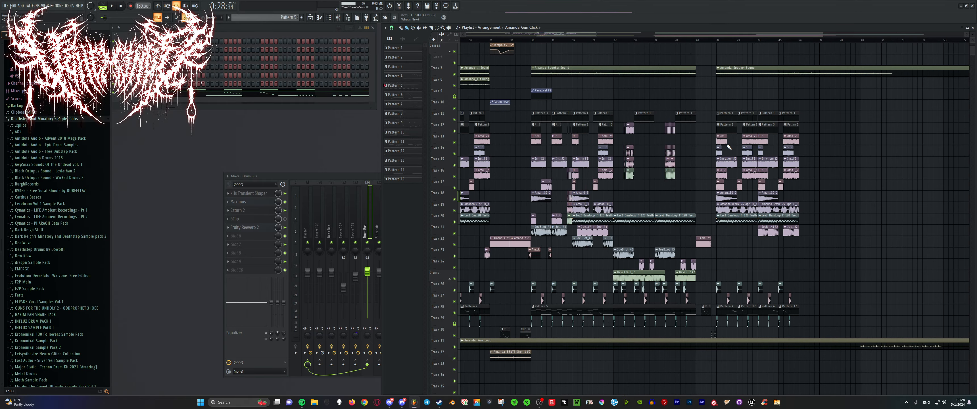
pyautogui.scroll(5, 713, 183)
pyautogui.scroll(-6, 607, 197)
pyautogui.scroll(1, 578, 204)
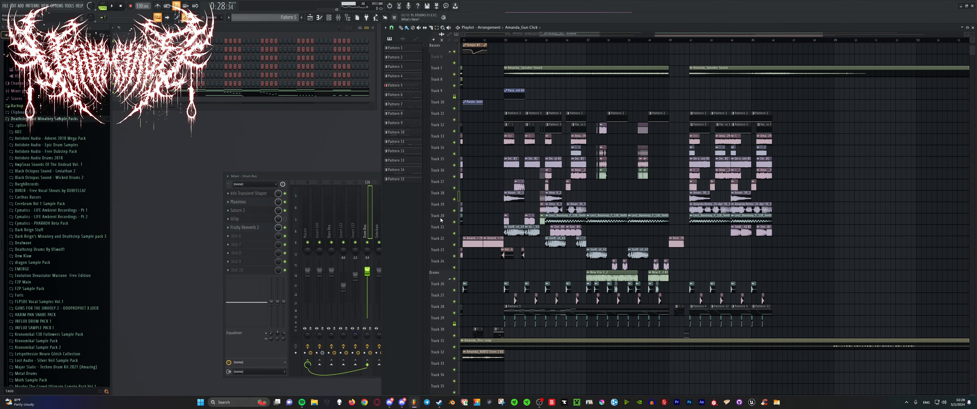
pyautogui.rightClick(454, 221)
pyautogui.scroll(4, 547, 76)
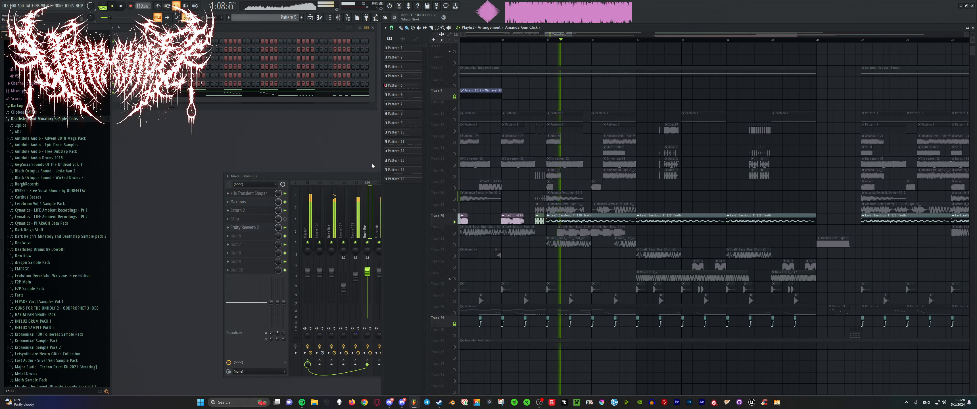
# Bring the mixer forward, replay the soloed bass and select the insert track it is routed to
pyautogui.click(372, 175)
pyautogui.press('space')
pyautogui.press('space')
pyautogui.click(501, 215)
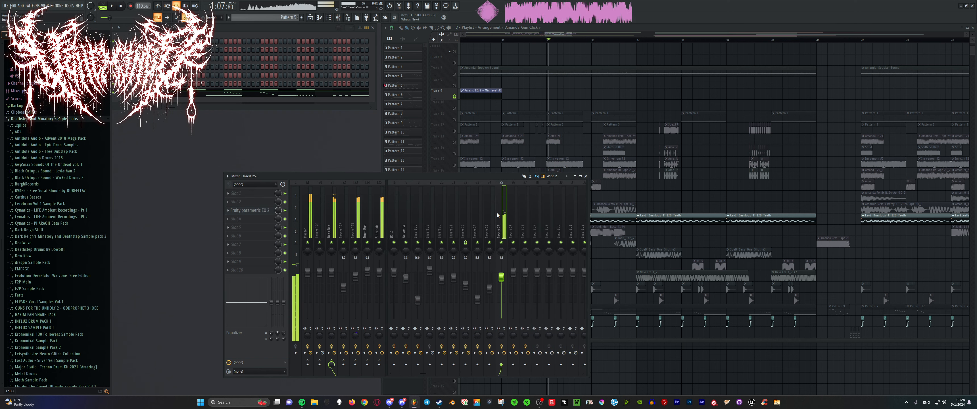
pyautogui.press('space')
# Solo Track 21 in the playlist and play its chopped bass clips at the second drop
pyautogui.scroll(-4, 455, 146)
pyautogui.rightClick(453, 143)
pyautogui.press('space')
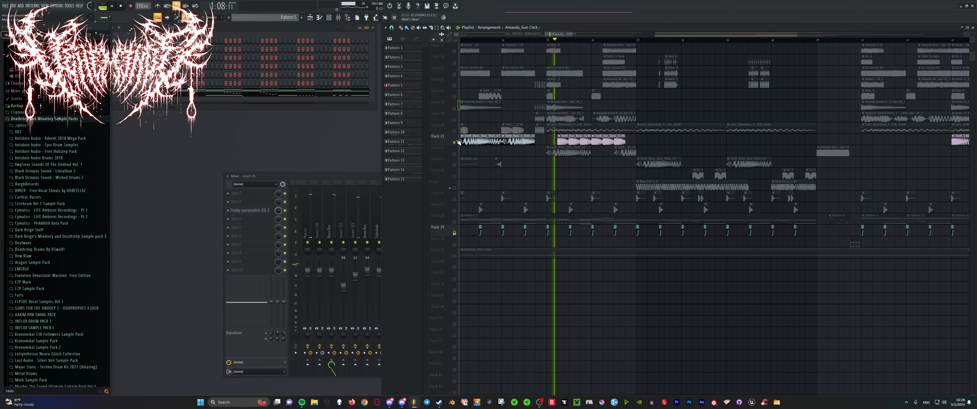
# Inspect the Fruity parametric EQ 2 and Patcher effects on the soloed chopped bass's insert while it plays, closing Patcher when done
pyautogui.click(512, 213)
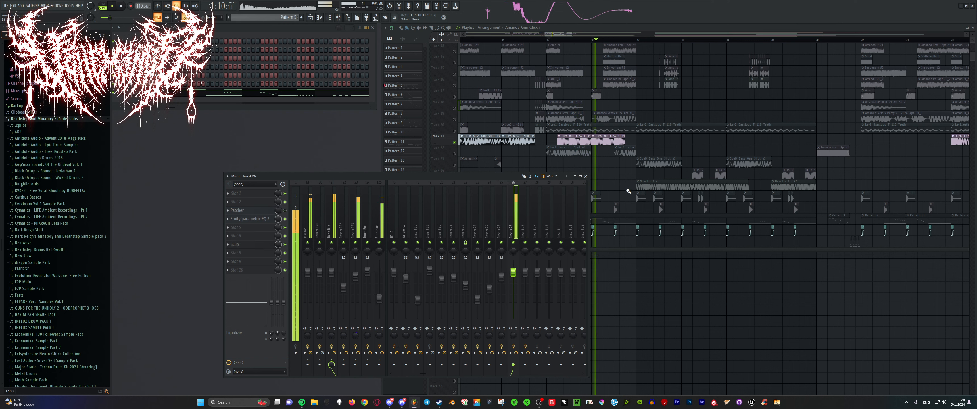
pyautogui.press('space')
pyautogui.click(260, 222)
pyautogui.click(261, 222)
pyautogui.press('space')
pyautogui.click(260, 221)
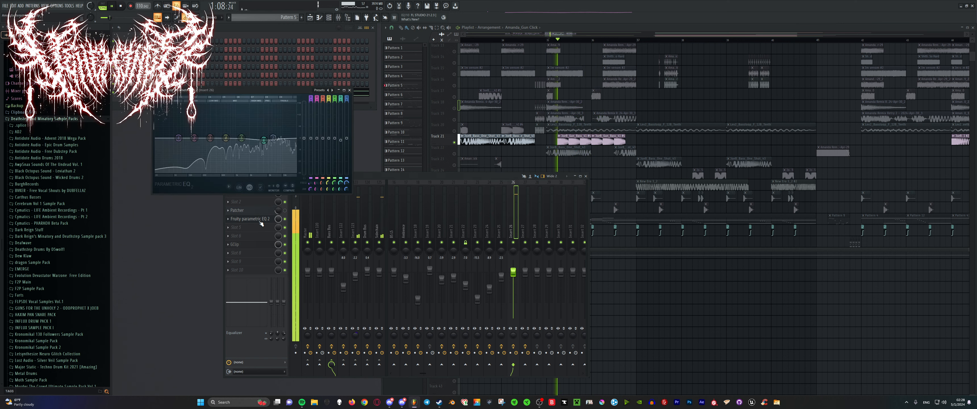
pyautogui.click(261, 221)
pyautogui.click(260, 210)
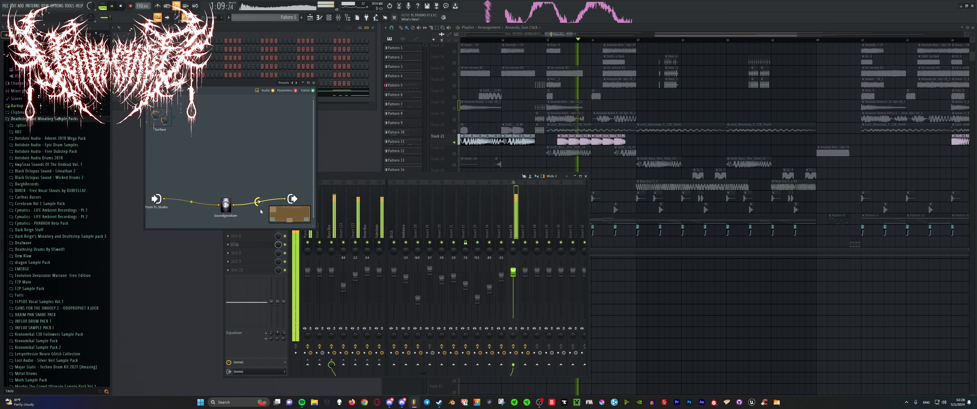
pyautogui.click(313, 83)
pyautogui.press('space')
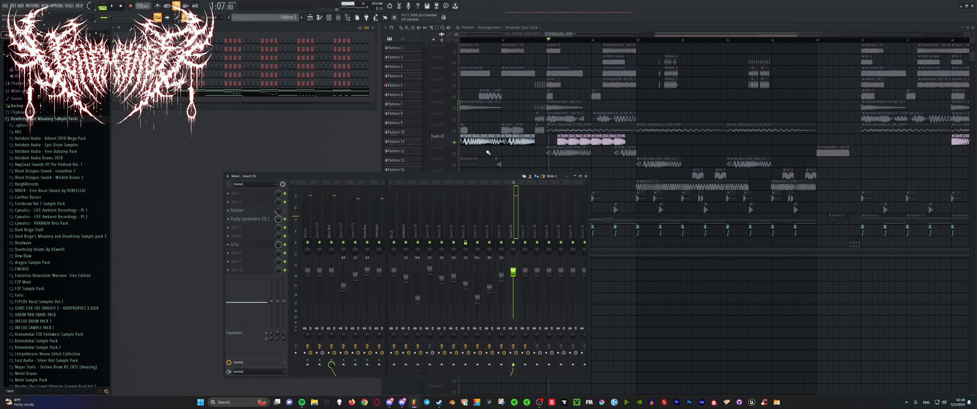
# Solo Track 22 in the playlist and play its clip in the gap before the final drop
pyautogui.rightClick(454, 153)
pyautogui.press('space')
pyautogui.scroll(-4, 502, 160)
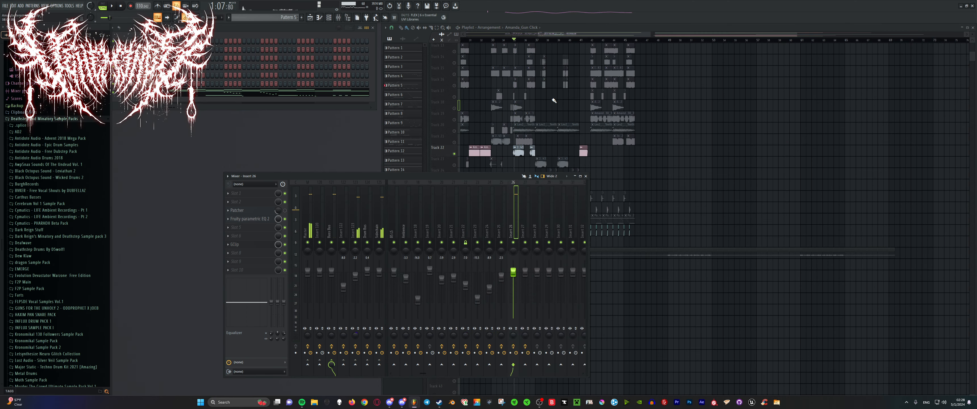
pyautogui.scroll(5, 577, 96)
pyautogui.click(543, 40)
pyautogui.press('space')
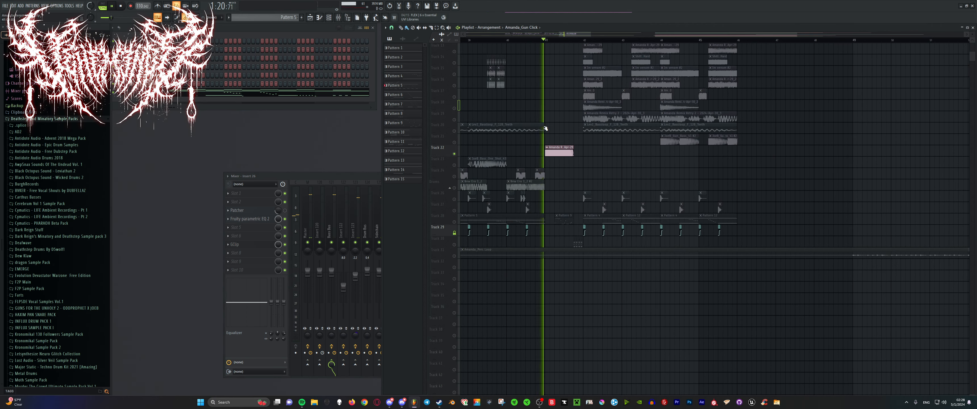
# Release the solo on Track 22 and play the final drop with all tracks
pyautogui.rightClick(455, 154)
pyautogui.rightClick(455, 154)
pyautogui.rightClick(455, 154)
pyautogui.scroll(2, 590, 141)
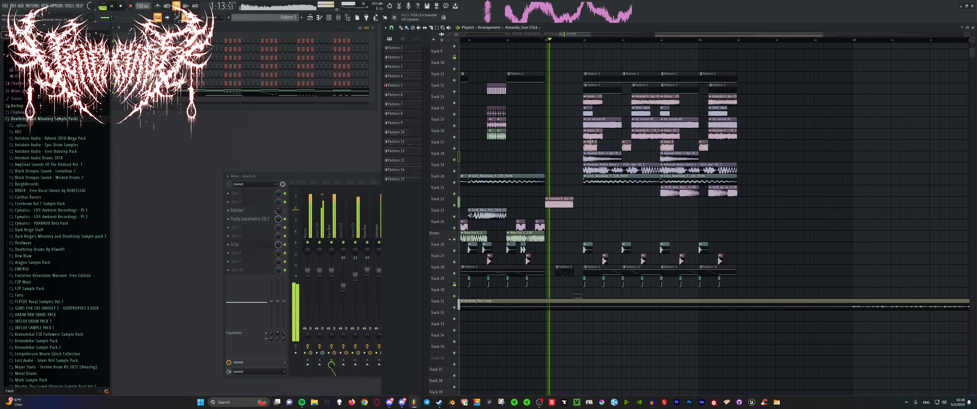
pyautogui.scroll(3, 590, 141)
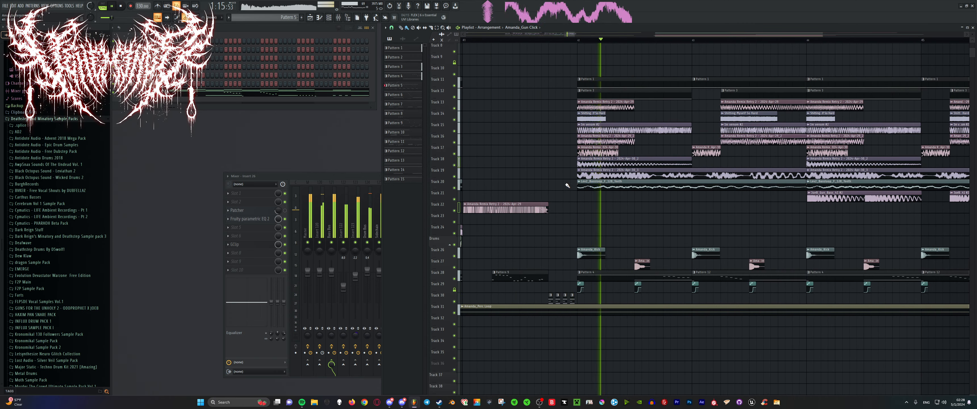
pyautogui.scroll(-5, 568, 185)
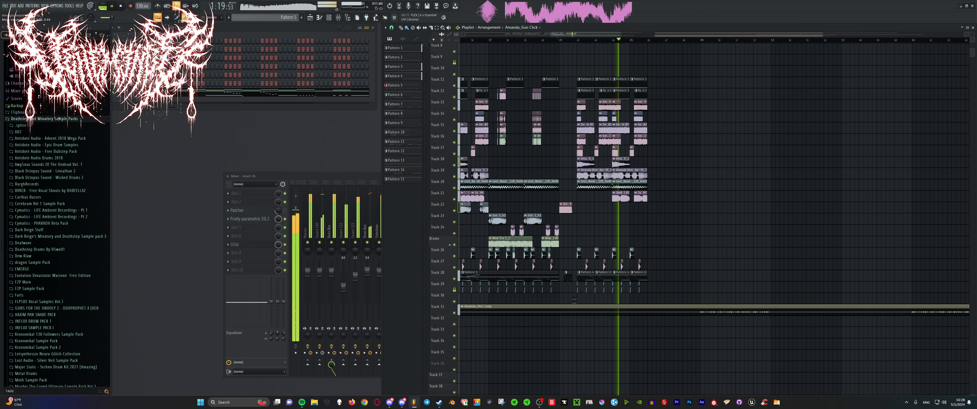
# Open Fruity parametric EQ 2 on the kick's mixer insert, slightly reduce its high boost and pull a low band down into a cut
pyautogui.click(336, 176)
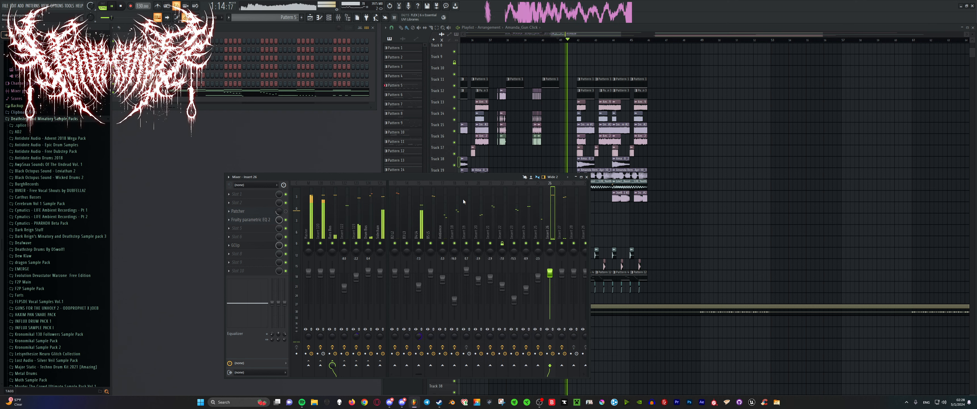
pyautogui.scroll(-3, 464, 202)
pyautogui.scroll(4, 464, 201)
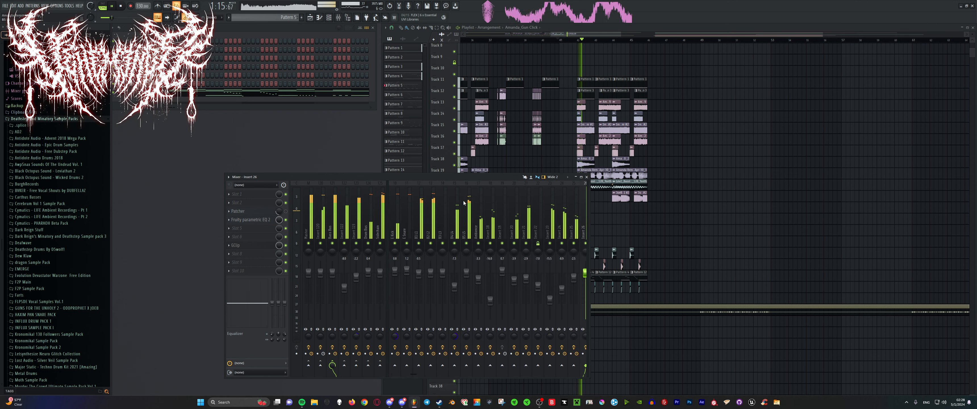
pyautogui.click(393, 215)
pyautogui.click(250, 202)
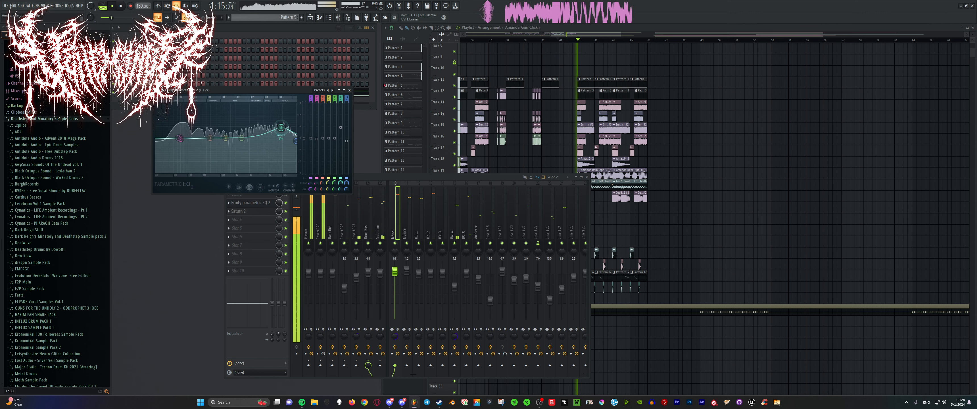
pyautogui.moveTo(281, 128); pyautogui.dragTo(281, 131)
pyautogui.moveTo(199, 131); pyautogui.dragTo(185, 147)
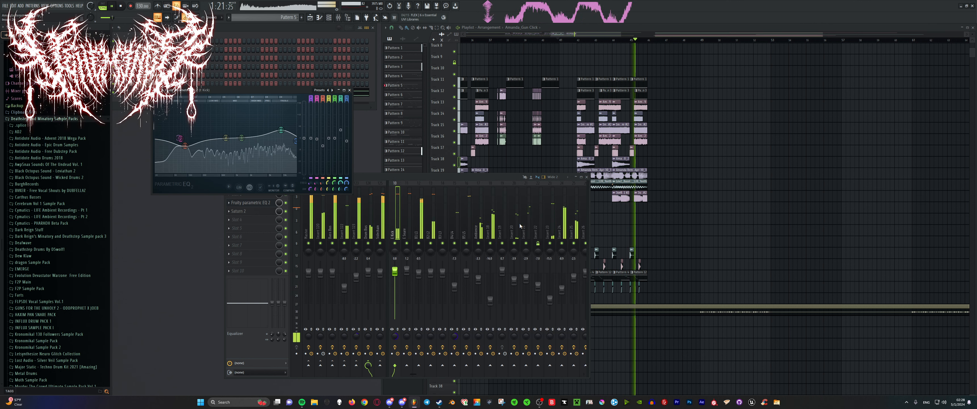
# Solo the kick's mixer insert and add the kHs Transient Shaper after its existing effects
pyautogui.scroll(-4, 508, 218)
pyautogui.press('space')
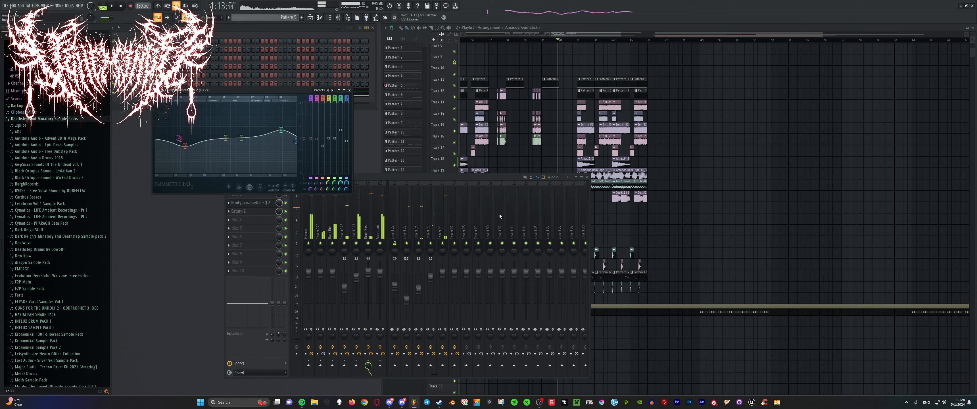
pyautogui.scroll(7, 515, 211)
pyautogui.scroll(-3, 518, 219)
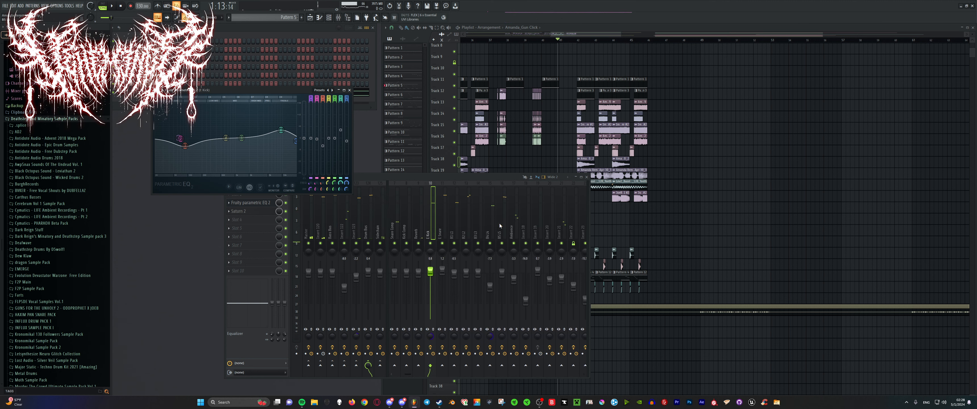
pyautogui.keyDown('ctrl'); pyautogui.click(431, 243); pyautogui.keyUp('ctrl')
pyautogui.press('space')
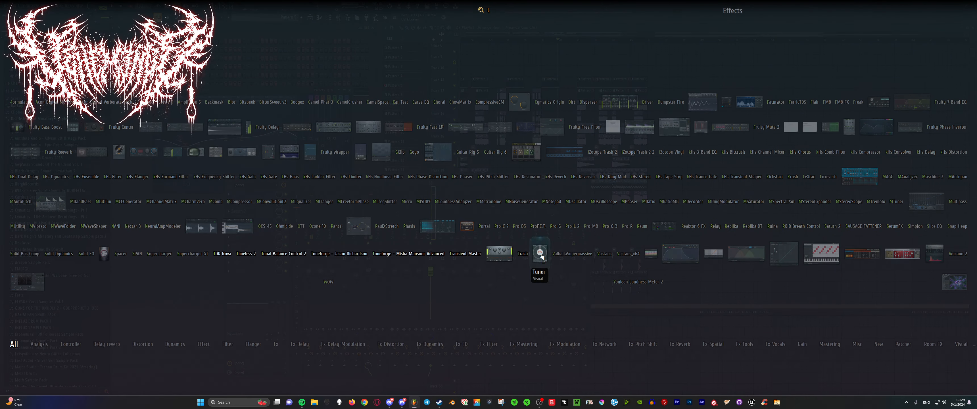
pyautogui.click(742, 176)
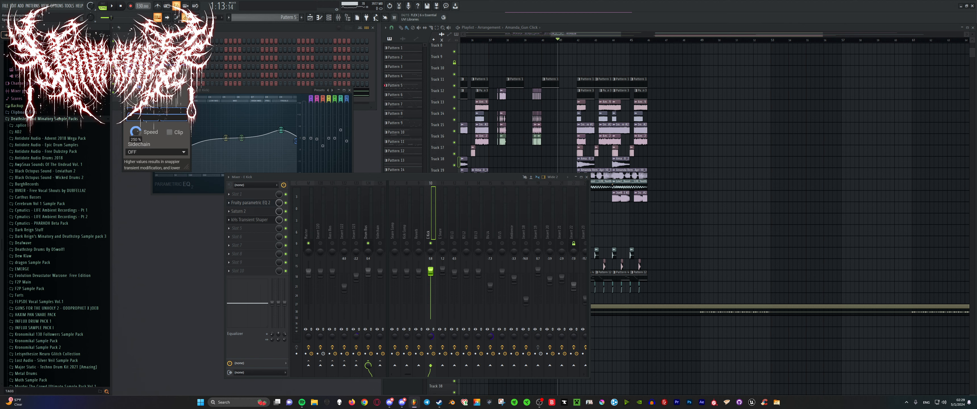
# Set the Transient Shaper's speed to about 255 % and audition the kick, releasing its solo to hear the full mix
pyautogui.press('space')
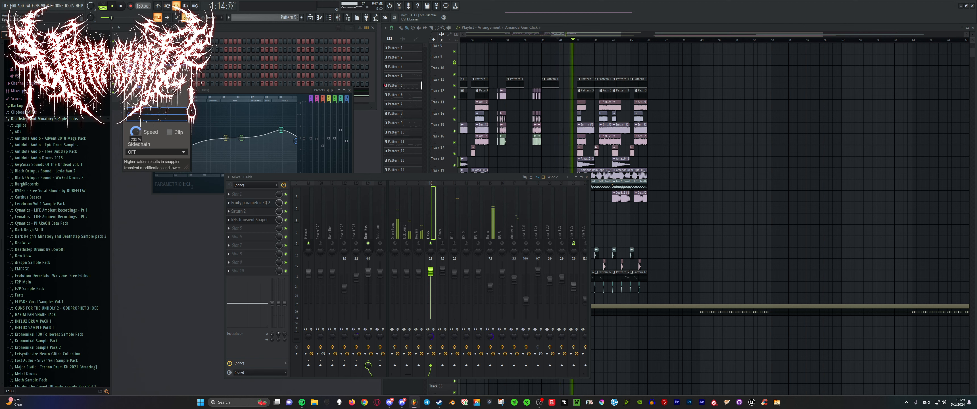
pyautogui.press('space')
pyautogui.press('space')
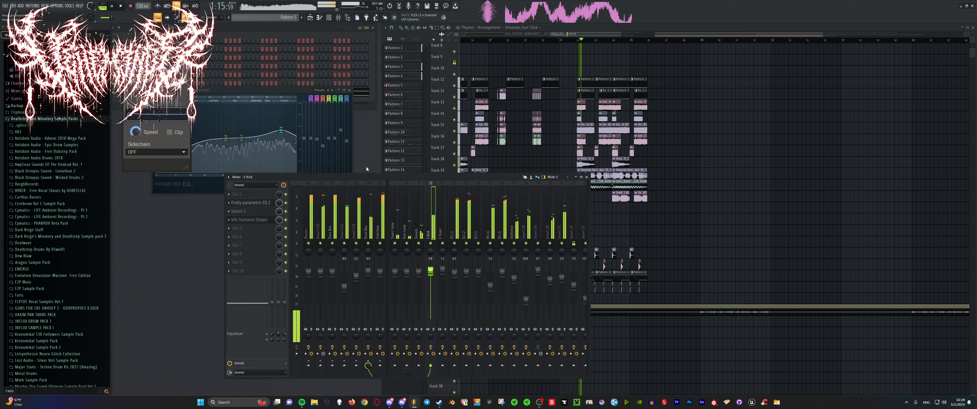
pyautogui.moveTo(135, 132)
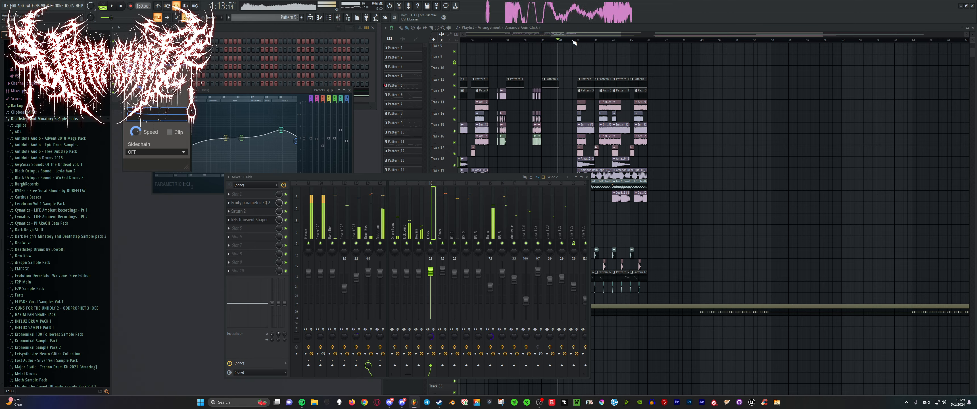
# Bring the playlist forward and examine the Sidechain automation clips on Track 29 while the final drop plays
pyautogui.click(569, 28)
pyautogui.scroll(-1, 594, 213)
pyautogui.scroll(5, 586, 243)
pyautogui.scroll(4, 589, 252)
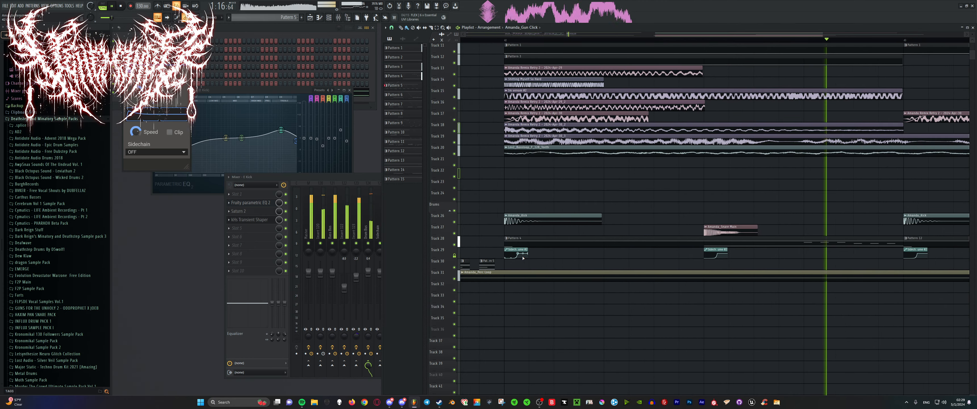
pyautogui.scroll(-4, 582, 250)
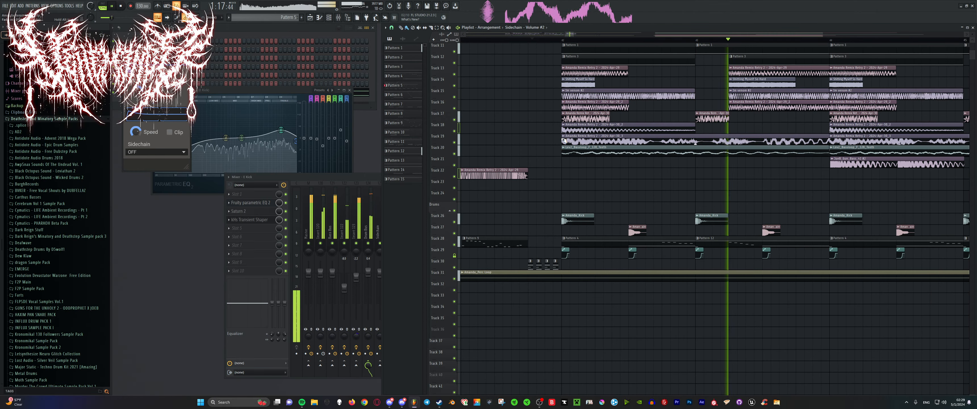
# Reopen the kick's Fruity parametric EQ 2, raise its high band slightly, stop playback and return to the playlist
pyautogui.click(263, 203)
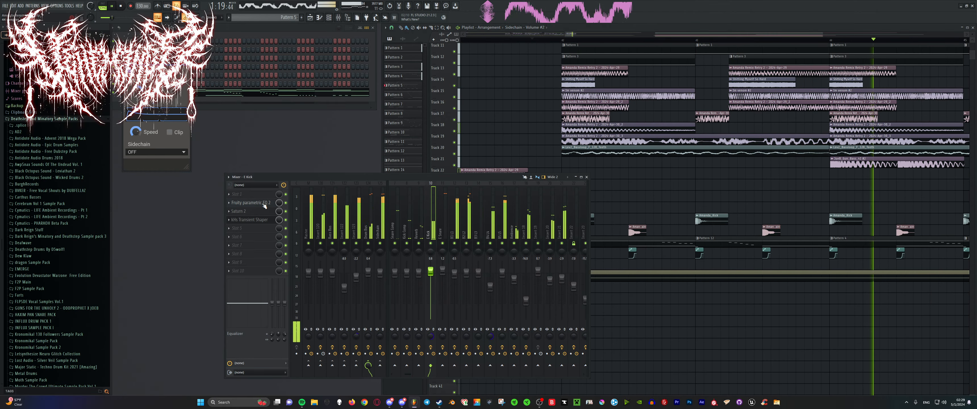
pyautogui.click(263, 203)
pyautogui.moveTo(281, 130); pyautogui.dragTo(281, 129)
pyautogui.press('space')
pyautogui.click(597, 195)
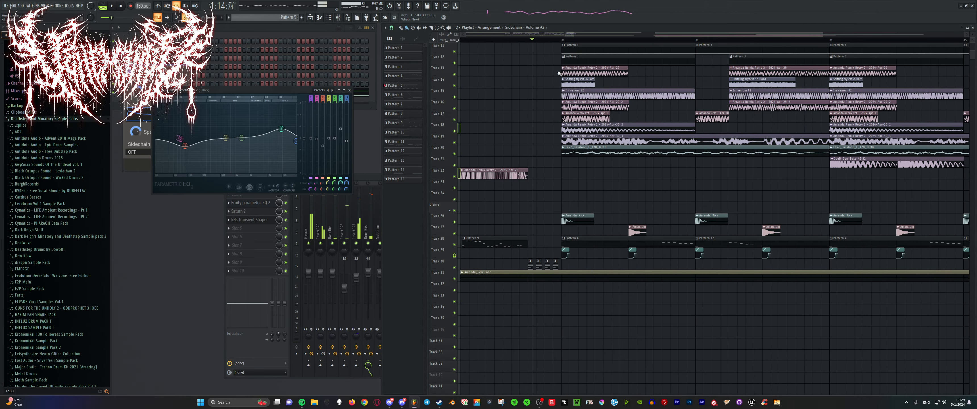
pyautogui.scroll(-8, 597, 194)
pyautogui.scroll(4, 582, 208)
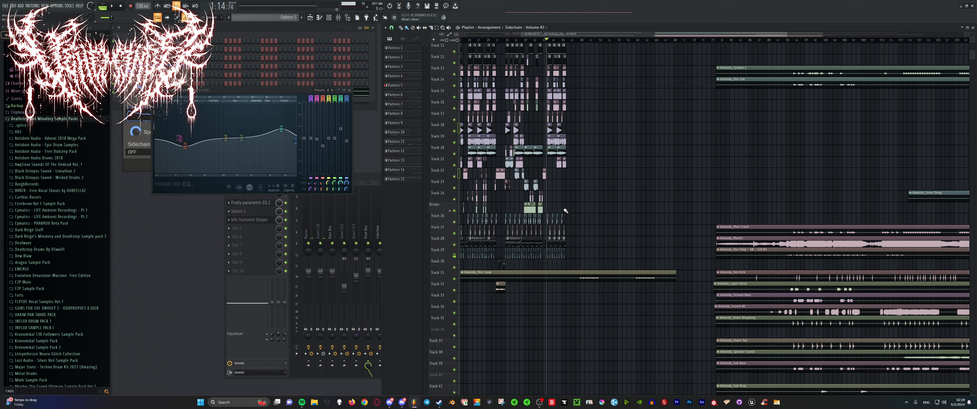
# Open Notepad, start a blank document in a new tab and move the window toward the middle of the screen
pyautogui.click(239, 402)
pyautogui.write('notepad')
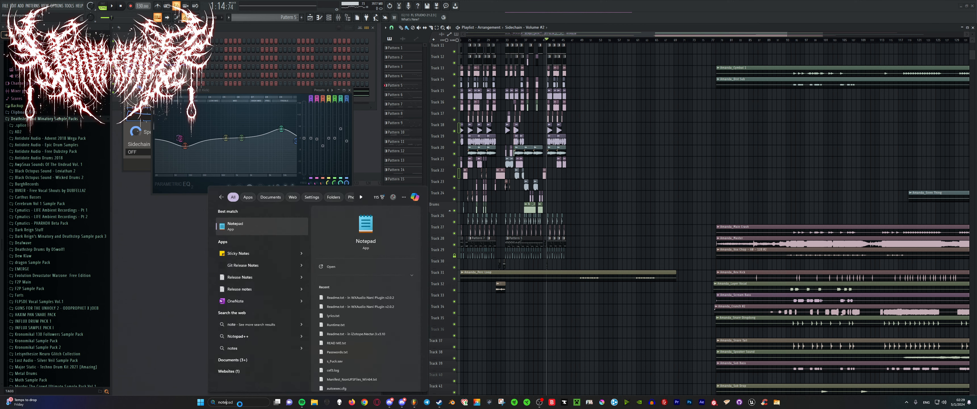
pyautogui.click(255, 225)
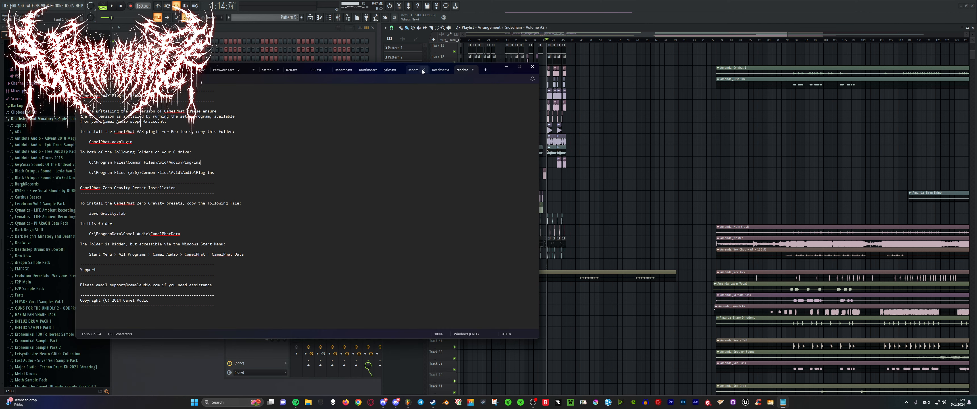
pyautogui.click(486, 70)
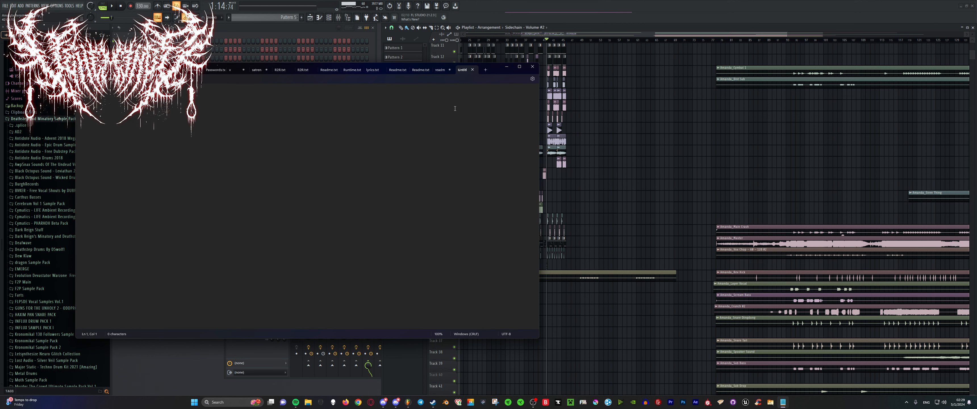
pyautogui.moveTo(489, 74); pyautogui.dragTo(666, 84)
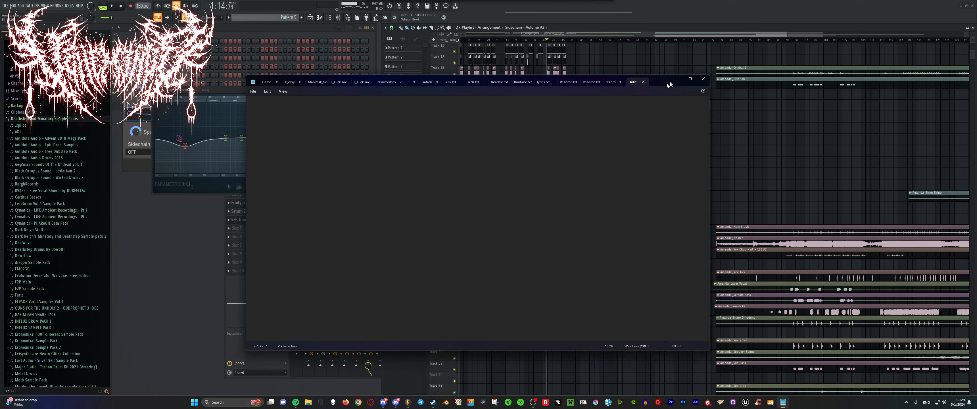
# Write the heading MIX followed by the numbered list "1. DRUMS", "2. BASSES" and "3. Ambience/Melody"
pyautogui.write('MIX')
pyautogui.press('Return')
pyautogui.press('Return')
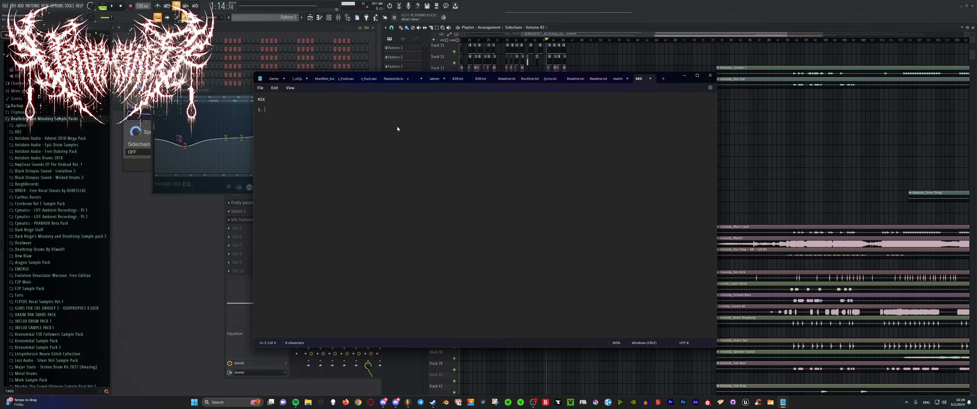
pyautogui.write('1. DRUMS')
pyautogui.press('BackSpace')
pyautogui.write('BASSES')
pyautogui.write('Ambi')
pyautogui.write('ence')
pyautogui.press('Return')
pyautogui.write('4.')
pyautogui.write(' /Melody')
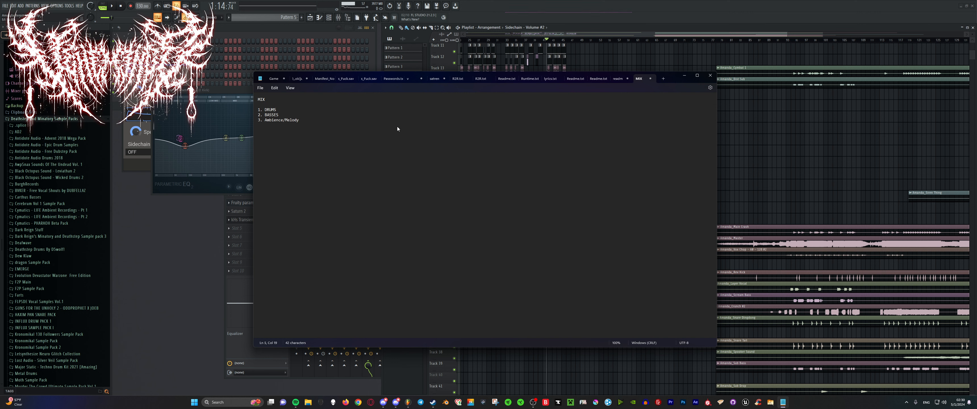
# Shorten the third list item to Melody and add "4. Ambience" as a separate item
pyautogui.moveTo(287, 122); pyautogui.dragTo(272, 122)
pyautogui.press('BackSpace')
pyautogui.press('Return')
pyautogui.write('4. Ambience')
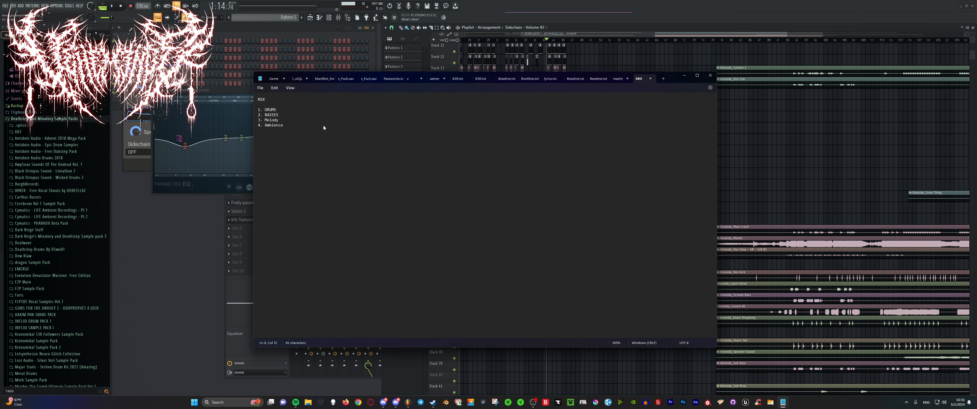
# Move the Notepad window aside, minimize it and return to the FL Studio playlist
pyautogui.click(333, 118)
pyautogui.moveTo(665, 79); pyautogui.dragTo(777, 93)
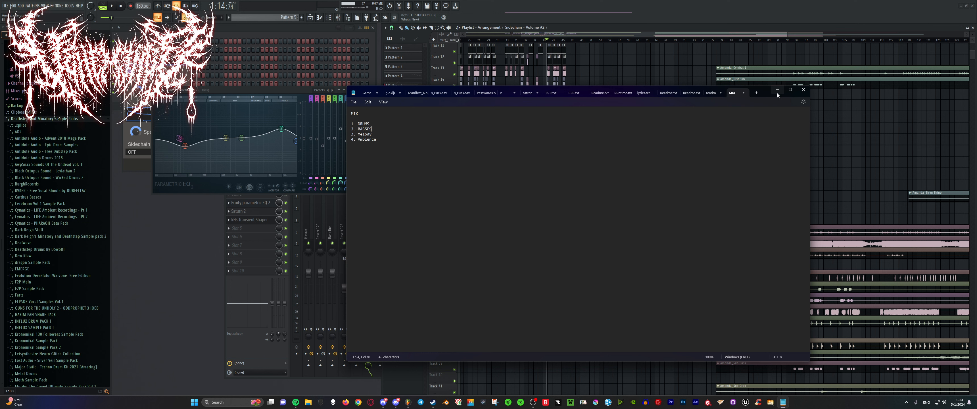
pyautogui.click(777, 93)
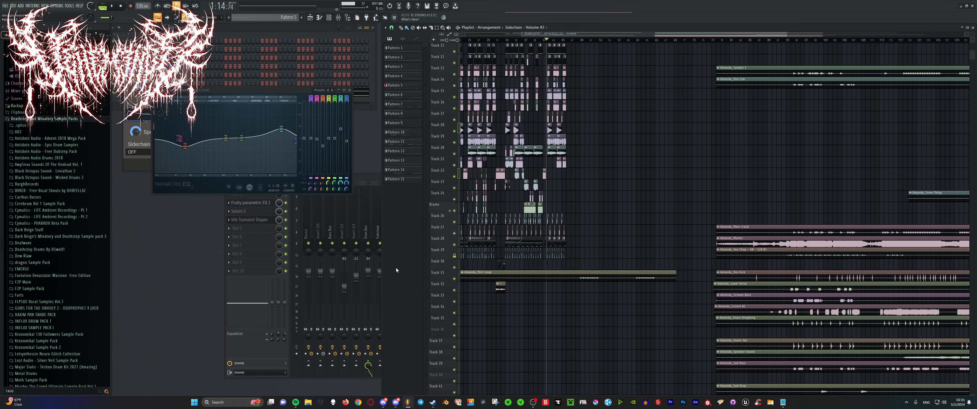
pyautogui.scroll(-9, 729, 181)
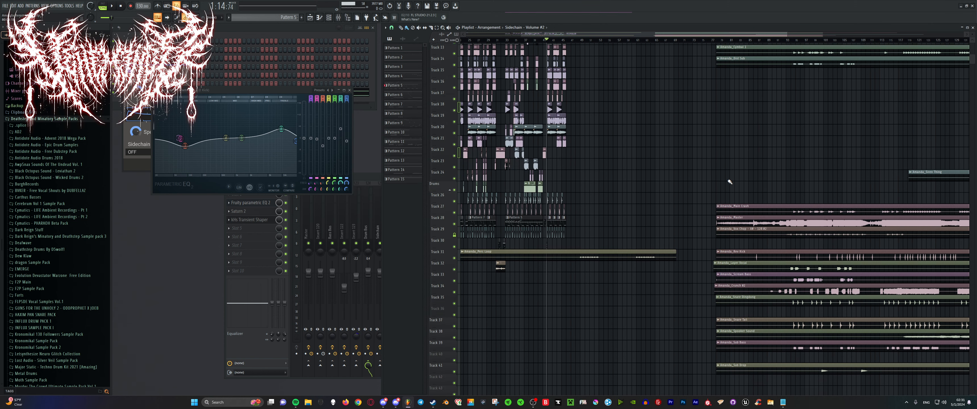
# Survey the whole playlist arrangement, bring up the mixer and examine the effect chain on the Bass Bus
pyautogui.scroll(14, 698, 198)
pyautogui.moveTo(689, 37); pyautogui.dragTo(575, 27)
pyautogui.scroll(5, 558, 98)
pyautogui.scroll(-5, 551, 103)
pyautogui.scroll(1, 550, 105)
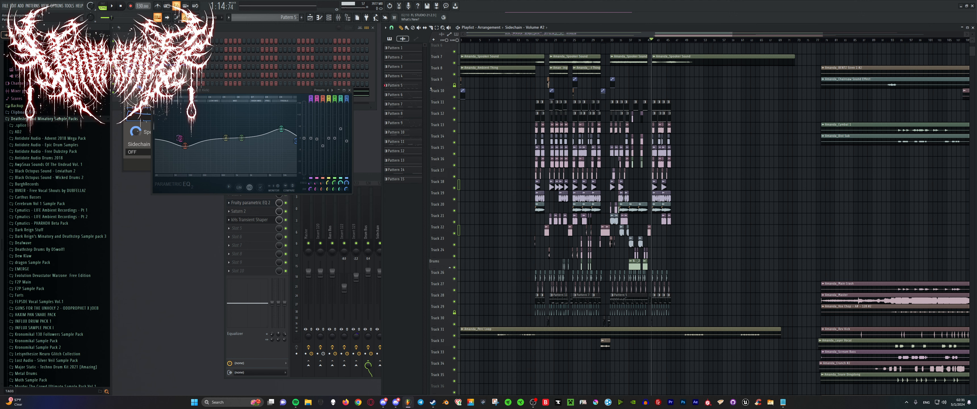
pyautogui.click(336, 210)
pyautogui.click(349, 216)
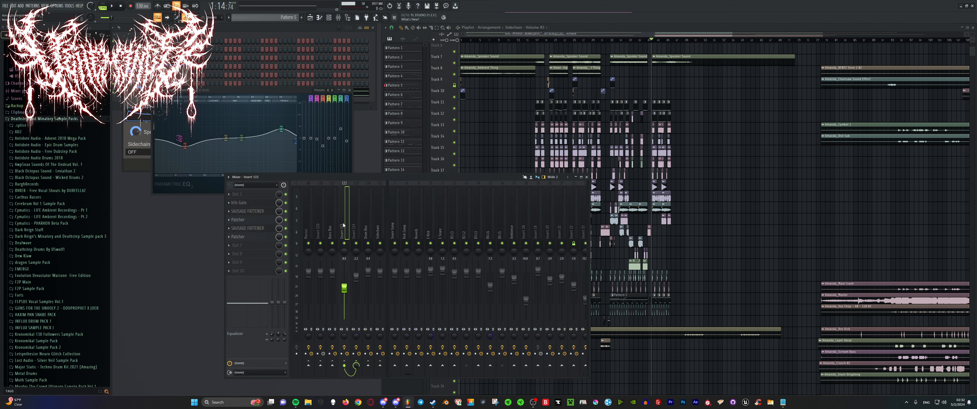
pyautogui.press('Left')
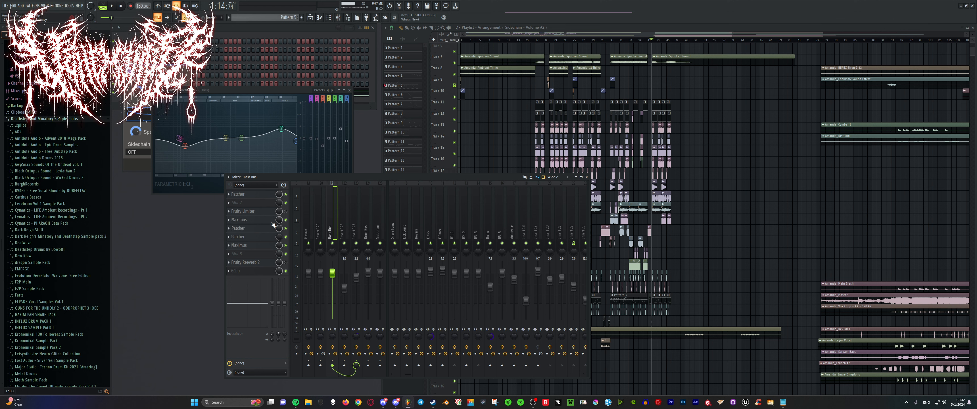
# Compare the effect chains of Insert 122, Insert 123 and the Bass Bus in the mixer
pyautogui.click(346, 219)
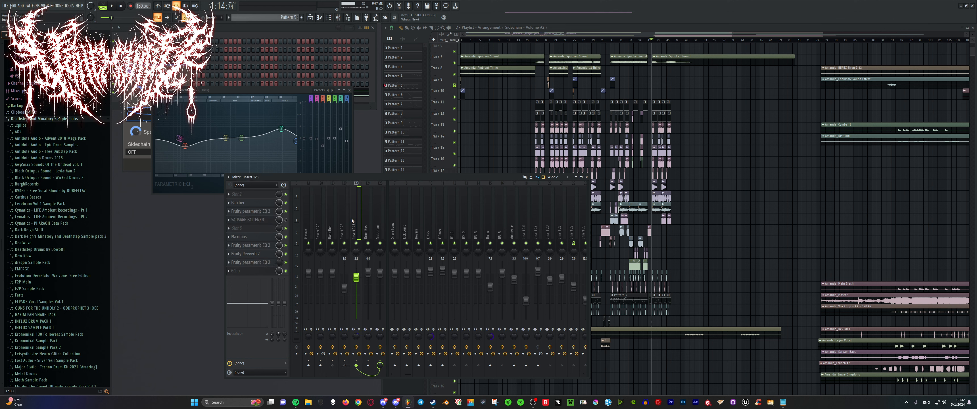
pyautogui.click(325, 219)
pyautogui.click(333, 219)
pyautogui.click(346, 219)
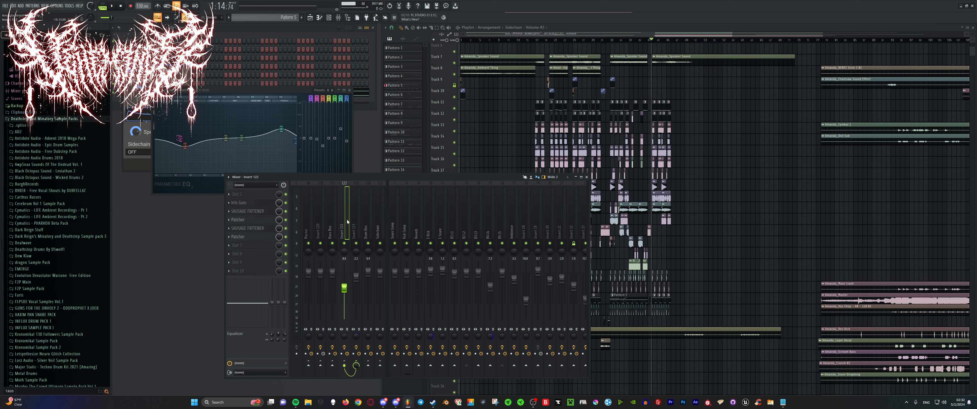
# Select Insert 123, play the song and open the Fruity parametric EQ 2 that directly follows Maximus
pyautogui.click(355, 221)
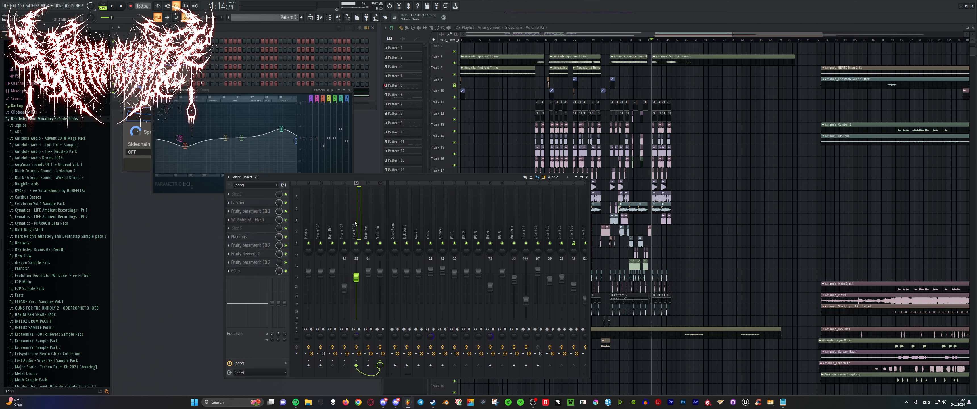
pyautogui.press('space')
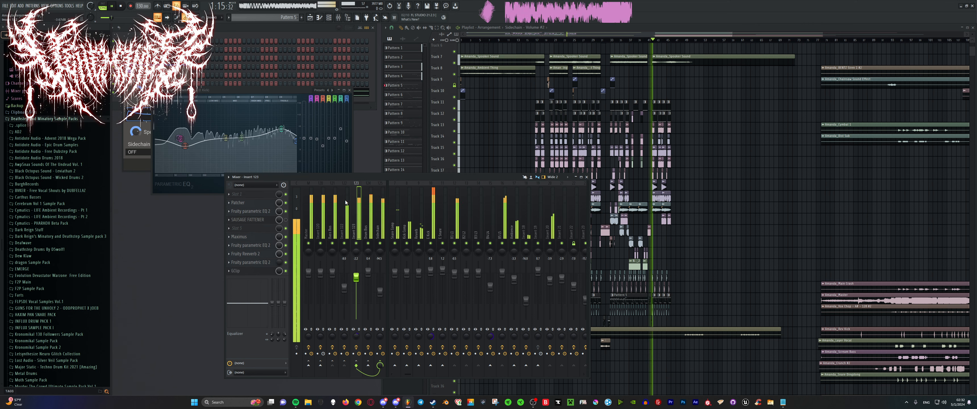
pyautogui.click(259, 245)
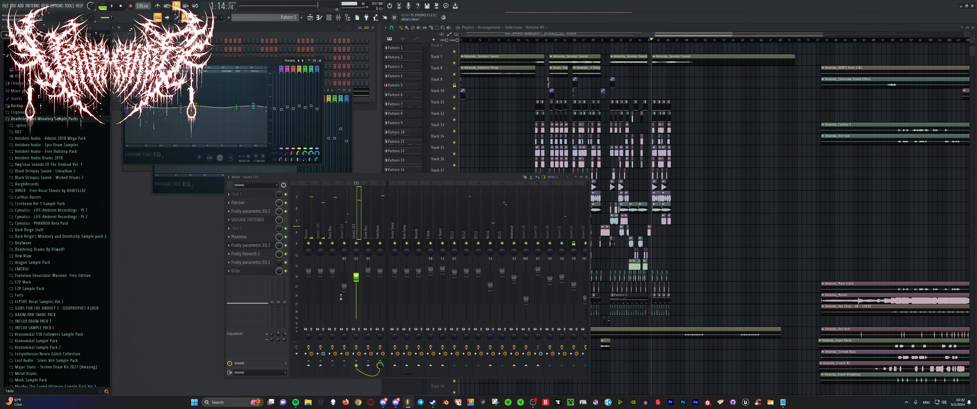
# Open Paint and draw a freehand black frequency curve with one deep dip in its middle
pyautogui.click(224, 403)
pyautogui.write('paint')
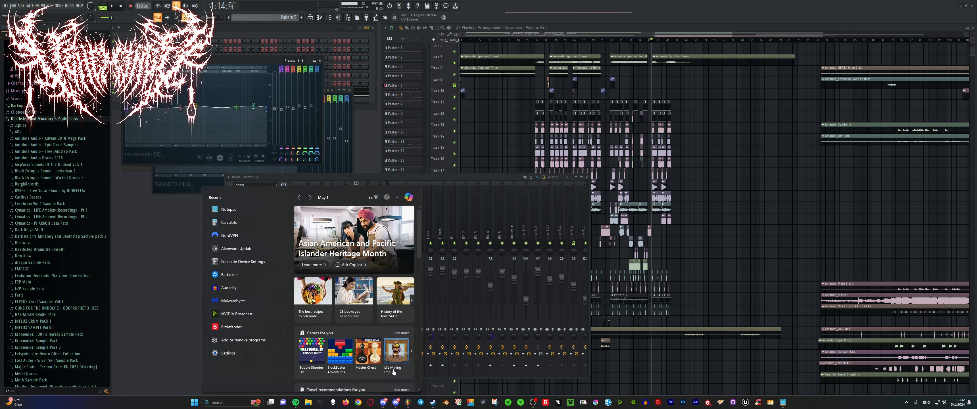
pyautogui.click(263, 228)
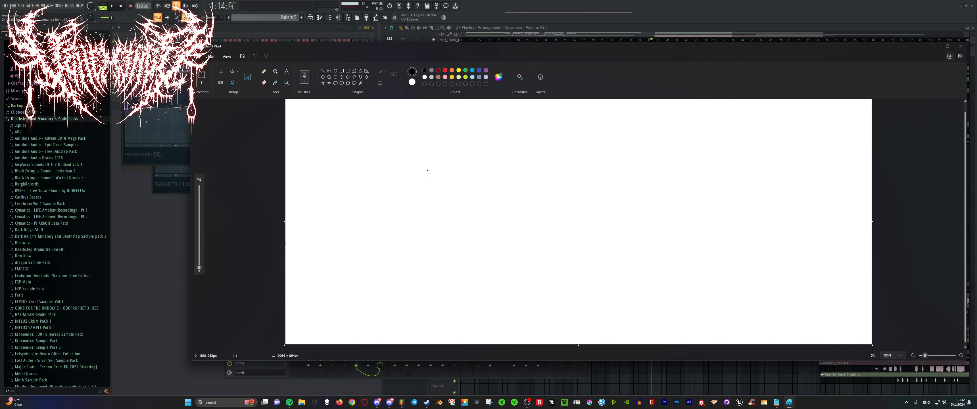
pyautogui.moveTo(406, 192)
pyautogui.mouseDown()
pyautogui.moveTo(424, 179)
pyautogui.moveTo(469, 199)
pyautogui.moveTo(529, 203)
pyautogui.moveTo(572, 176)
pyautogui.moveTo(660, 187)
pyautogui.mouseUp()
# Try sketching a V-shaped stroke and further marks in the dip of the curve, undoing each attempt
pyautogui.moveTo(461, 159); pyautogui.dragTo(531, 125)
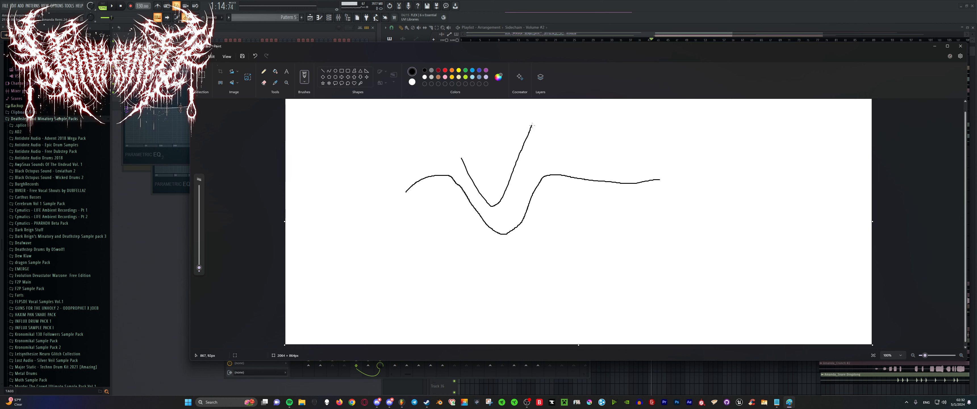
pyautogui.hotkey('ctrl', 'z')
pyautogui.moveTo(493, 145)
pyautogui.mouseDown()
pyautogui.moveTo(485, 188)
pyautogui.moveTo(507, 176)
pyautogui.moveTo(515, 234)
pyautogui.mouseUp()
pyautogui.hotkey('ctrl', 'z')
pyautogui.hotkey('ctrl', 'z')
pyautogui.moveTo(500, 200)
pyautogui.mouseDown()
pyautogui.moveTo(504, 225)
pyautogui.moveTo(521, 173)
pyautogui.moveTo(674, 171)
pyautogui.moveTo(554, 173)
pyautogui.mouseUp()
pyautogui.hotkey('ctrl', 'z')
pyautogui.hotkey('ctrl', 'z')
pyautogui.hotkey('ctrl', 'z')
# Try marking the dip with a V shape, a surrounding circle and a vertical line, and undo these marks
pyautogui.moveTo(429, 155)
pyautogui.mouseDown()
pyautogui.moveTo(402, 176)
pyautogui.moveTo(448, 148)
pyautogui.moveTo(494, 209)
pyautogui.moveTo(524, 140)
pyautogui.mouseUp()
pyautogui.hotkey('ctrl', 'z')
pyautogui.moveTo(465, 141)
pyautogui.mouseDown()
pyautogui.moveTo(547, 197)
pyautogui.moveTo(456, 162)
pyautogui.mouseUp()
pyautogui.moveTo(493, 130); pyautogui.dragTo(497, 186)
pyautogui.click(419, 237)
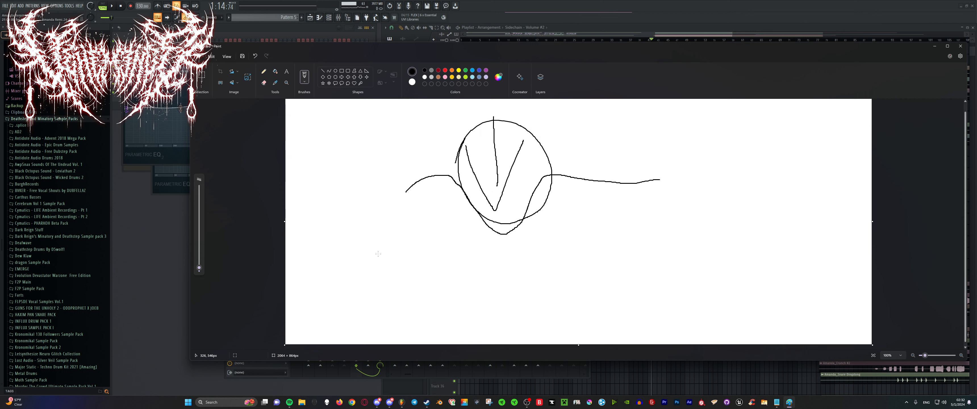
pyautogui.hotkey('ctrl', 'z')
pyautogui.hotkey('ctrl', 'z')
pyautogui.hotkey('ctrl', 'z')
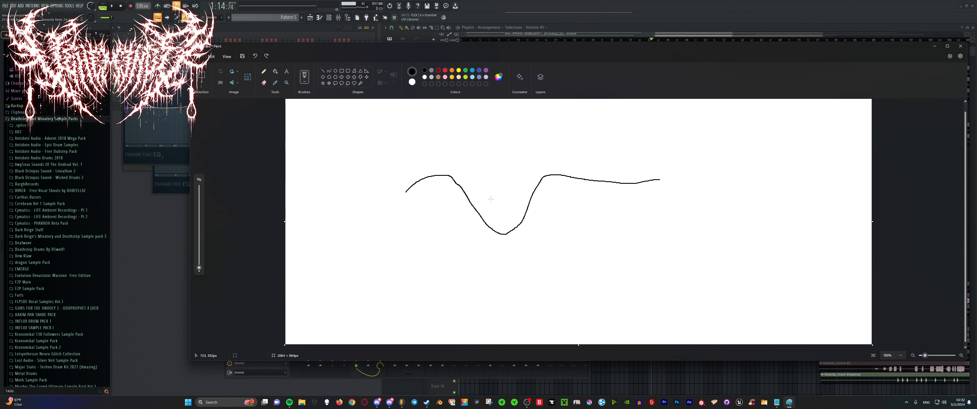
# Sketch a few more temporary strokes around and below the curve and undo them
pyautogui.moveTo(492, 142)
pyautogui.mouseDown()
pyautogui.moveTo(497, 179)
pyautogui.moveTo(513, 164)
pyautogui.mouseUp()
pyautogui.moveTo(450, 126); pyautogui.dragTo(432, 213)
pyautogui.hotkey('ctrl', 'z')
pyautogui.hotkey('ctrl', 'z')
pyautogui.hotkey('ctrl', 'z')
pyautogui.moveTo(440, 273)
pyautogui.mouseDown()
pyautogui.moveTo(459, 242)
pyautogui.moveTo(479, 257)
pyautogui.mouseUp()
pyautogui.hotkey('ctrl', 'z')
pyautogui.hotkey('ctrl', 'z')
# Minimize Paint to return to FL Studio, move the mixer over the playlist and select the Master track
pyautogui.click(934, 46)
pyautogui.moveTo(337, 179); pyautogui.dragTo(478, 174)
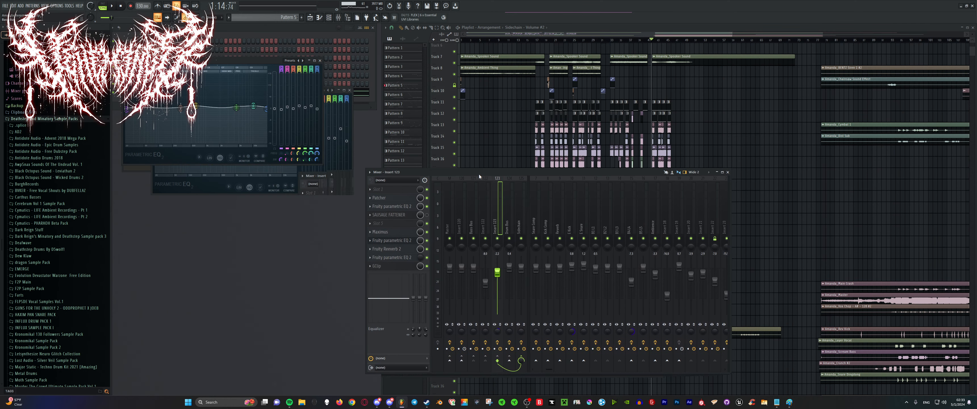
pyautogui.click(452, 200)
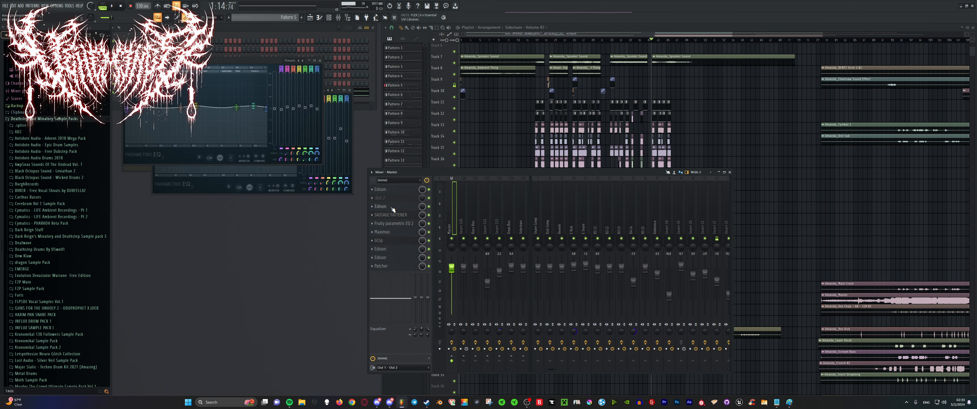
# Load the SPAN analyzer on the Master track and close its Spectrum Mode Editor
pyautogui.moveTo(391, 225); pyautogui.dragTo(391, 249)
pyautogui.press('F8')
pyautogui.write('span')
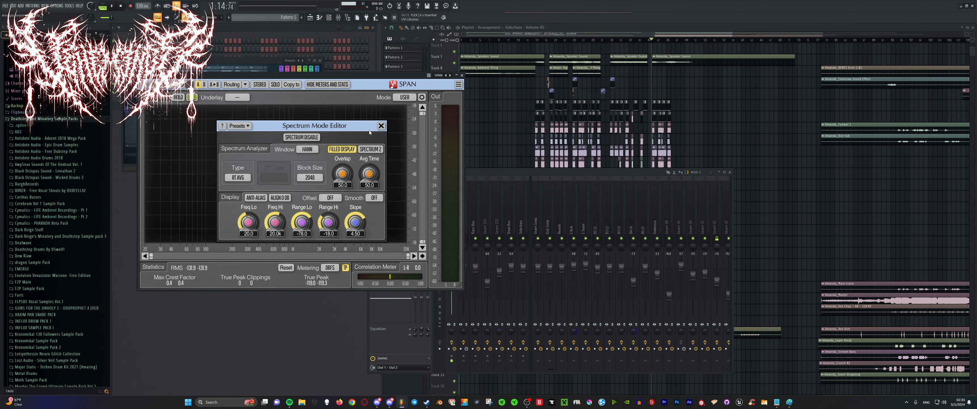
pyautogui.click(381, 125)
# Play the song to examine the master's spectrum in SPAN, moving the analyzer window so it is fully visible
pyautogui.click(564, 183)
pyautogui.press('space')
pyautogui.scroll(1, 589, 123)
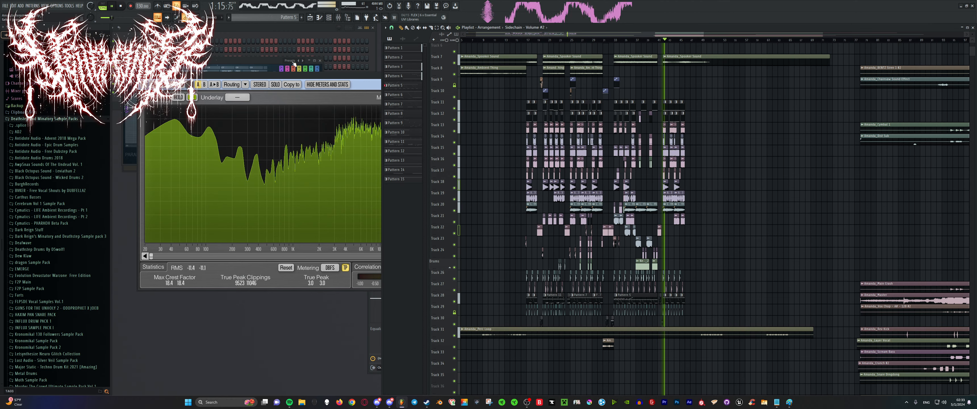
pyautogui.moveTo(343, 76); pyautogui.dragTo(374, 106)
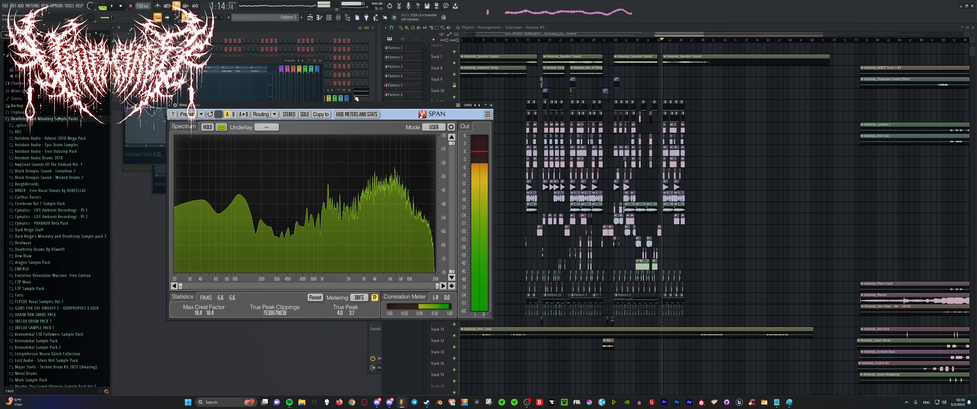
# Bring Paint back, sketch temporary strokes over the curve's dip to illustrate the frequency gap, and undo them
pyautogui.click(789, 402)
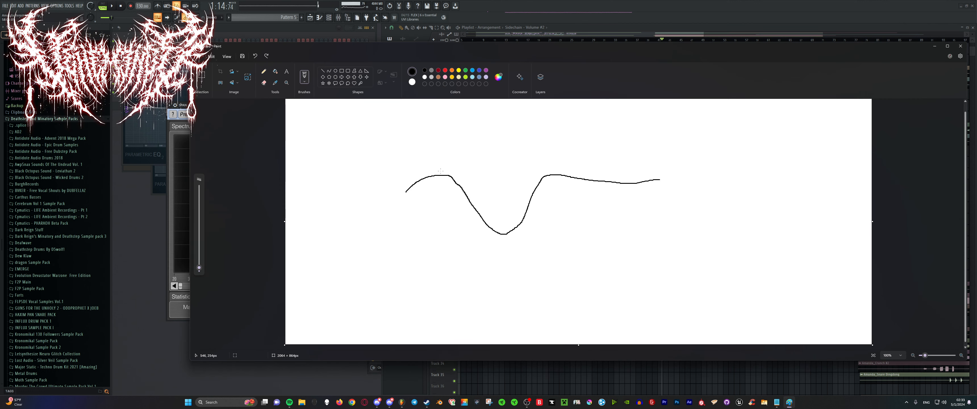
pyautogui.moveTo(388, 173)
pyautogui.mouseDown()
pyautogui.moveTo(545, 208)
pyautogui.moveTo(556, 199)
pyautogui.mouseUp()
pyautogui.hotkey('ctrl', 'z')
pyautogui.moveTo(501, 149); pyautogui.dragTo(503, 206)
pyautogui.moveTo(496, 181); pyautogui.dragTo(535, 184)
pyautogui.moveTo(453, 138)
pyautogui.mouseDown()
pyautogui.moveTo(527, 140)
pyautogui.moveTo(446, 116)
pyautogui.mouseUp()
pyautogui.hotkey('ctrl', 'z')
pyautogui.hotkey('ctrl', 'z')
pyautogui.hotkey('ctrl', 'z')
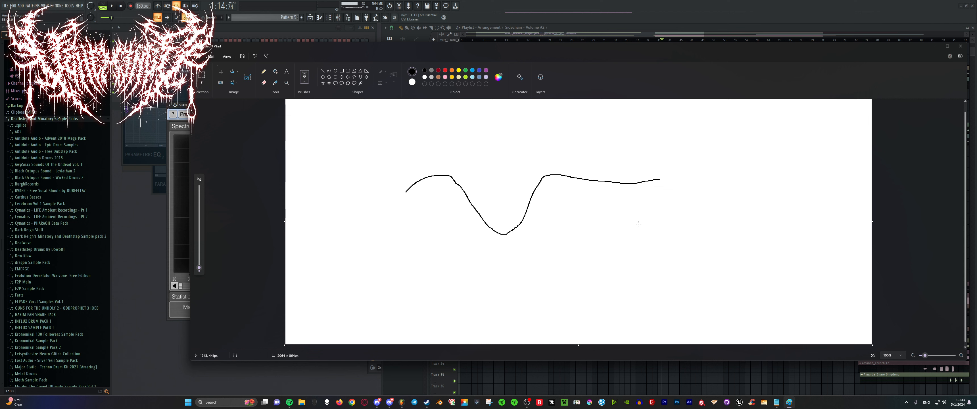
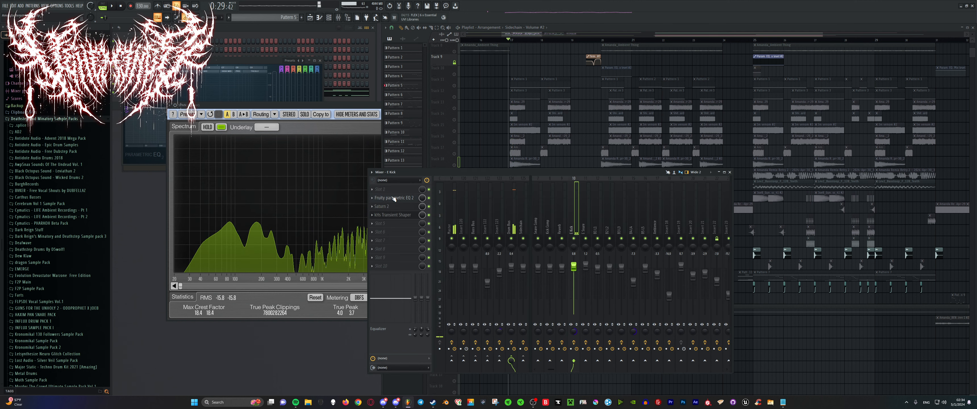
# Open the kick's Fruity parametric EQ 2 and play the section to examine its frequency response
pyautogui.click(394, 198)
pyautogui.press('space')
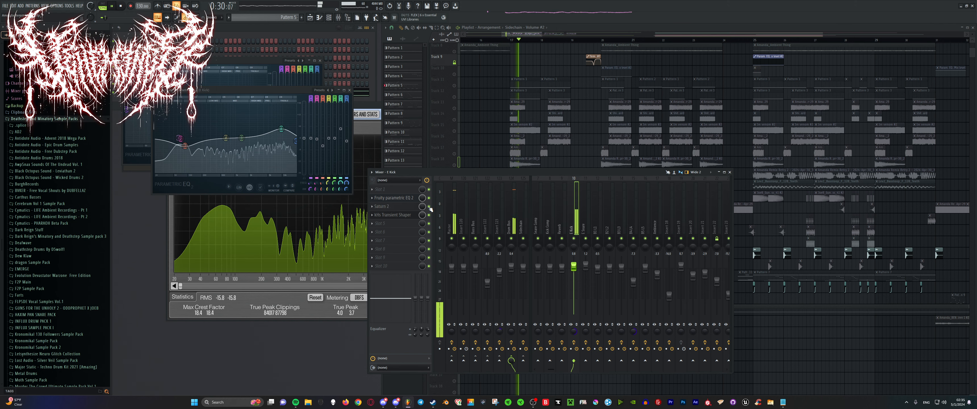
pyautogui.moveTo(430, 207); pyautogui.dragTo(417, 199)
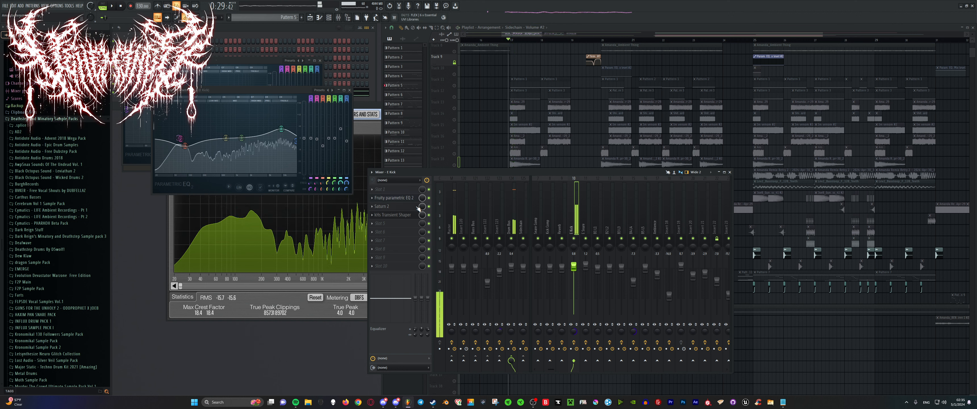
# In the kick's Saturn 2, split the wide middle band and remove an adjacent band, closing the plugin when done
pyautogui.click(417, 199)
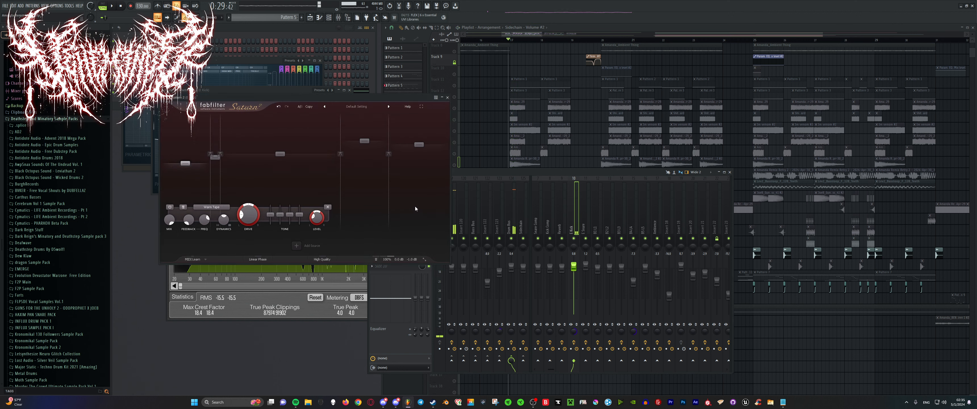
pyautogui.moveTo(303, 100); pyautogui.dragTo(638, 100)
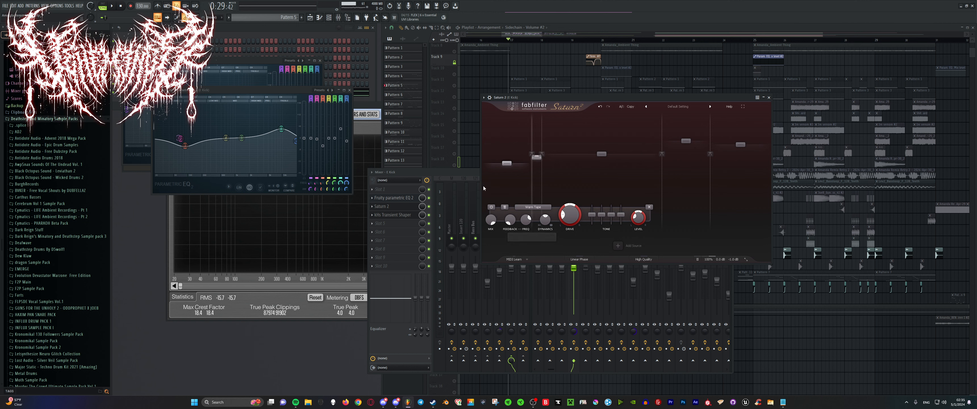
pyautogui.click(588, 148)
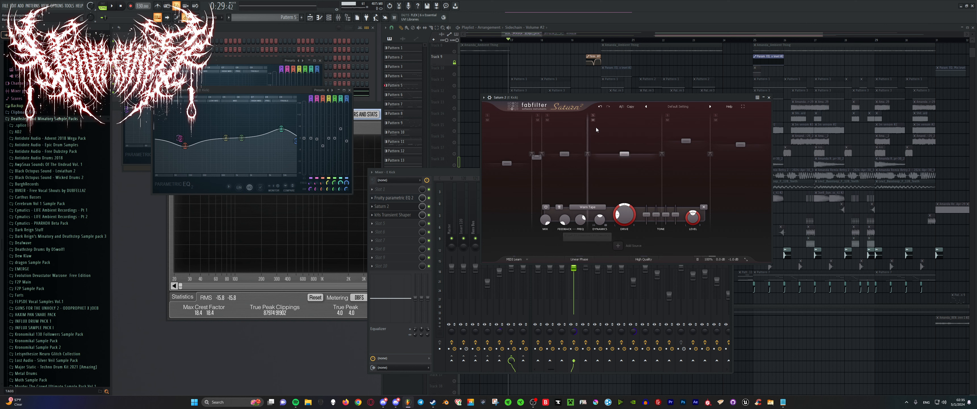
pyautogui.rightClick(589, 142)
pyautogui.click(581, 171)
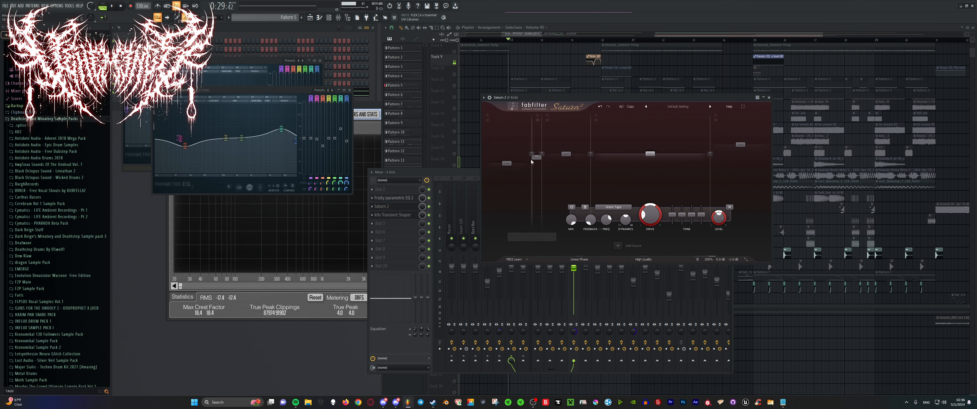
pyautogui.click(769, 97)
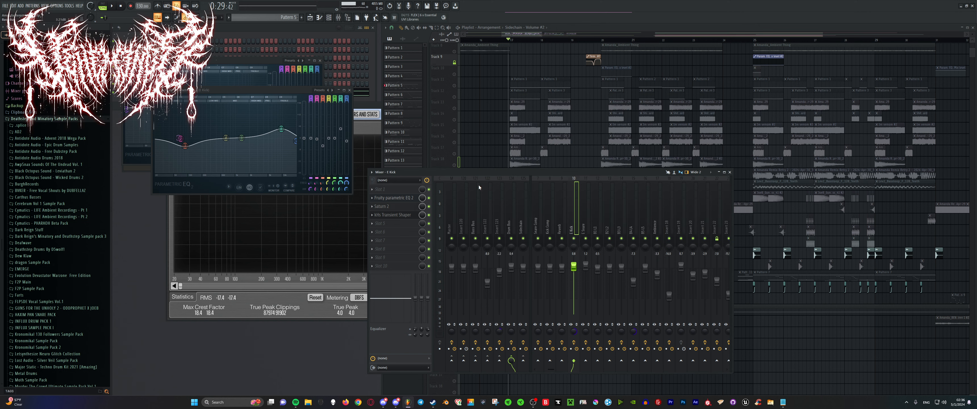
# Select the snare's mixer track and load Fruity parametric EQ 2 in the empty slot ahead of Saturn 2
pyautogui.click(390, 216)
pyautogui.click(390, 219)
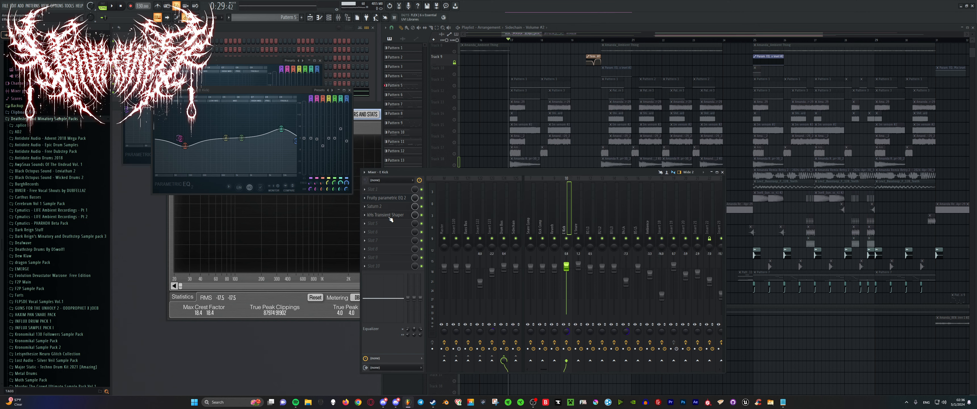
pyautogui.click(579, 213)
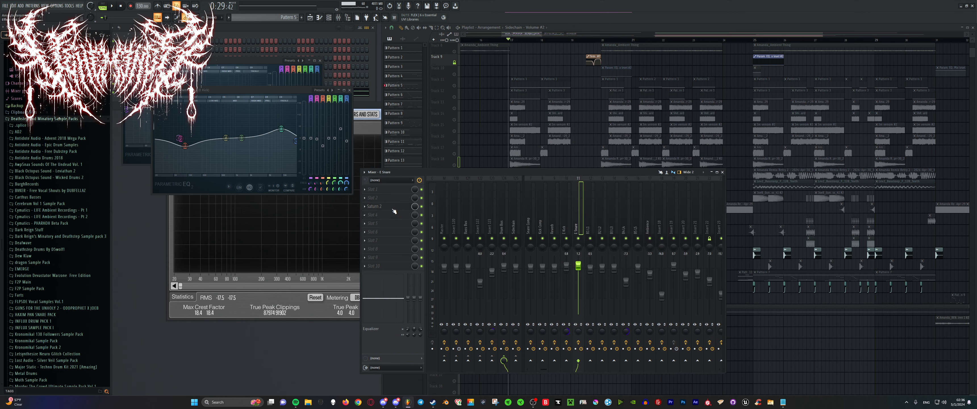
pyautogui.click(390, 198)
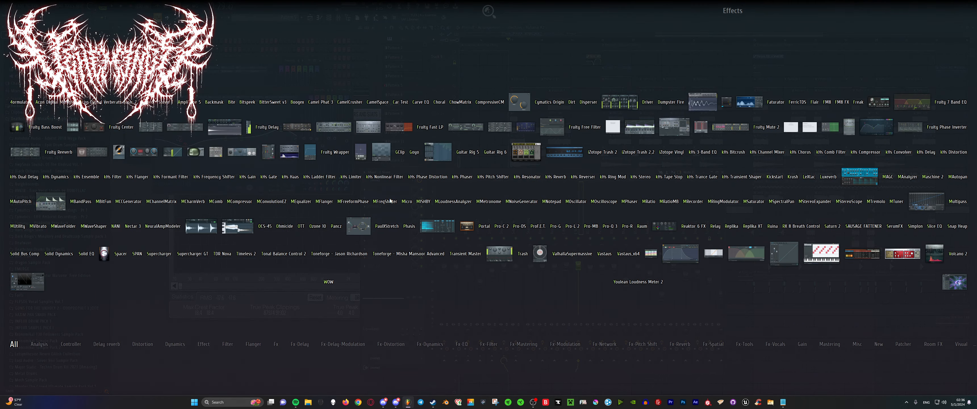
pyautogui.click(871, 130)
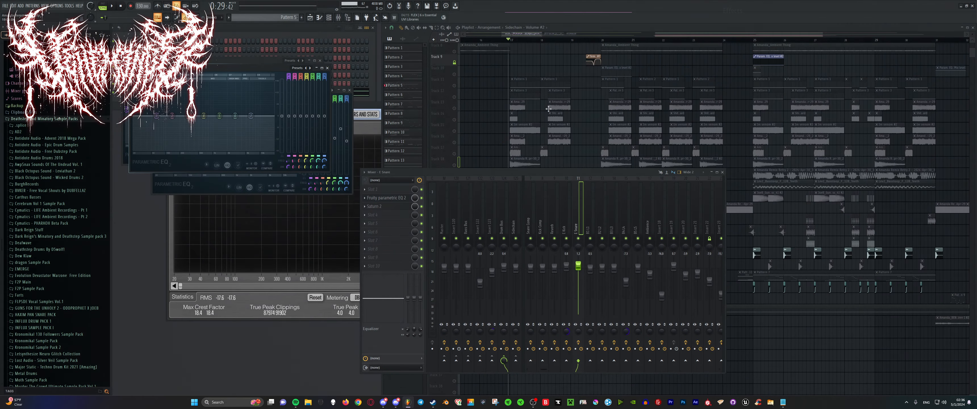
# During playback, shape the snare's EQ by slightly raising a low-mid and a high band and lowering the bands beside them
pyautogui.click(457, 118)
pyautogui.click(375, 173)
pyautogui.press('space')
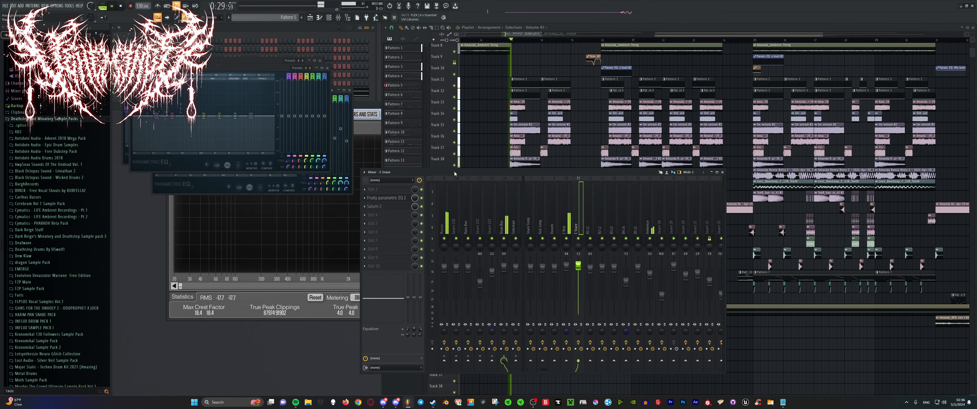
pyautogui.moveTo(251, 68); pyautogui.dragTo(372, 110)
pyautogui.moveTo(309, 159); pyautogui.dragTo(291, 161)
pyautogui.moveTo(356, 158); pyautogui.dragTo(385, 160)
pyautogui.moveTo(325, 159); pyautogui.dragTo(324, 160)
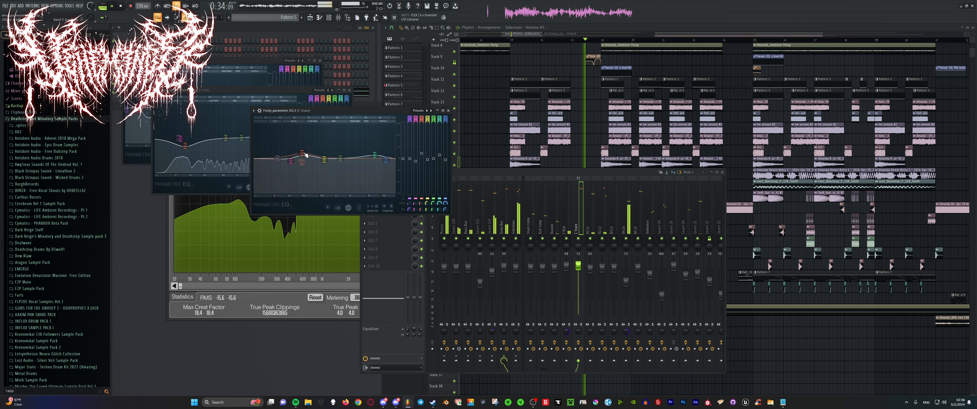
# Select the kick's mixer track, lower its fader slightly during playback, and solo it
pyautogui.click(570, 211)
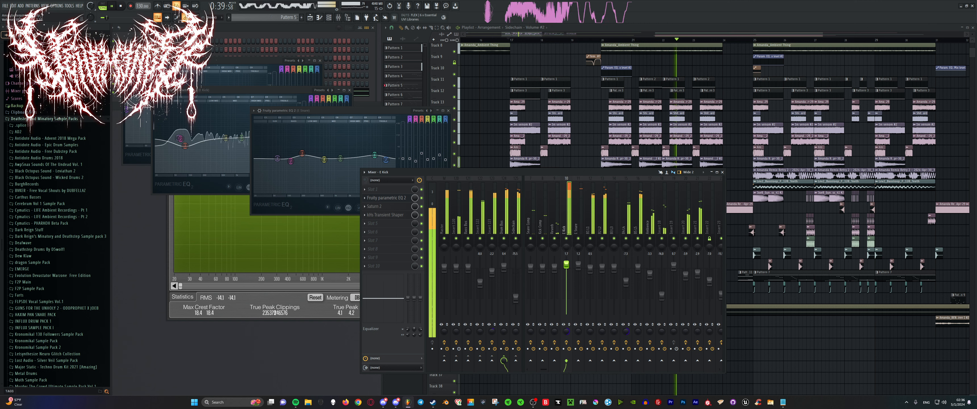
pyautogui.moveTo(567, 266); pyautogui.dragTo(567, 268)
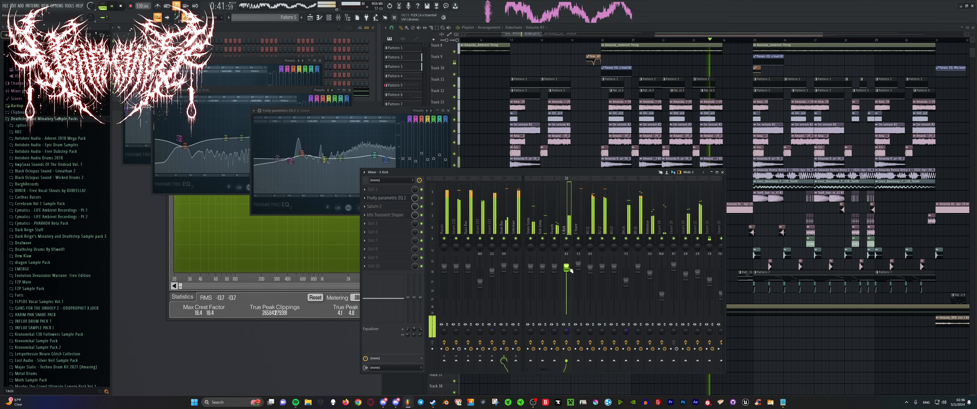
pyautogui.press('space')
pyautogui.rightClick(566, 238)
pyautogui.press('space')
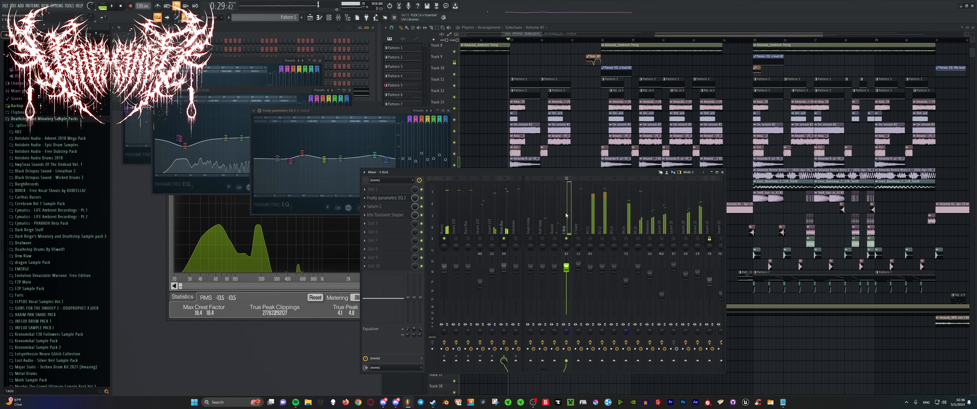
# Listen to the section with the kick soloed and open the kick's kHs Transient Shaper
pyautogui.scroll(-6, 560, 100)
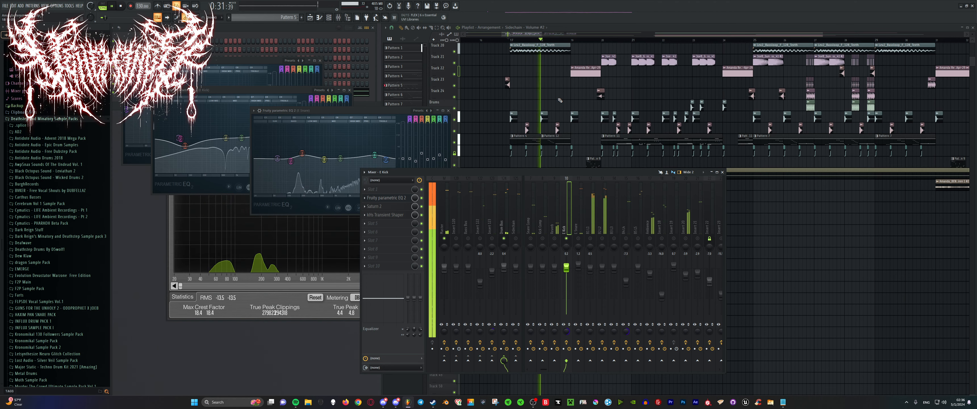
pyautogui.press('space')
pyautogui.press('space')
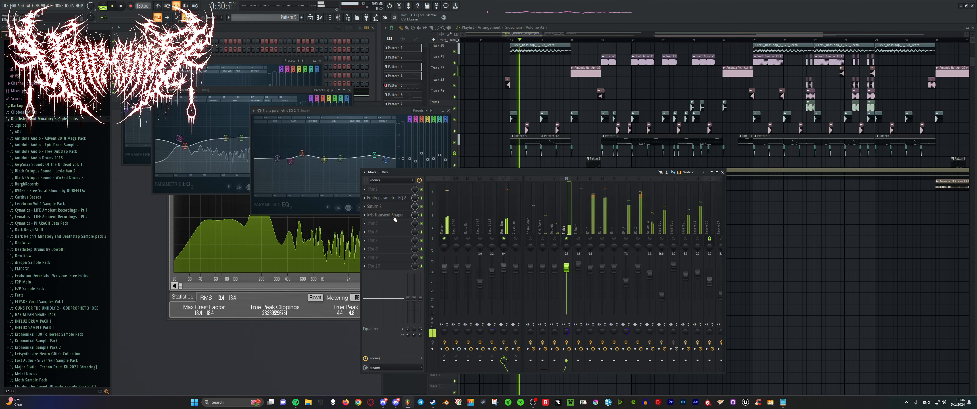
pyautogui.click(390, 214)
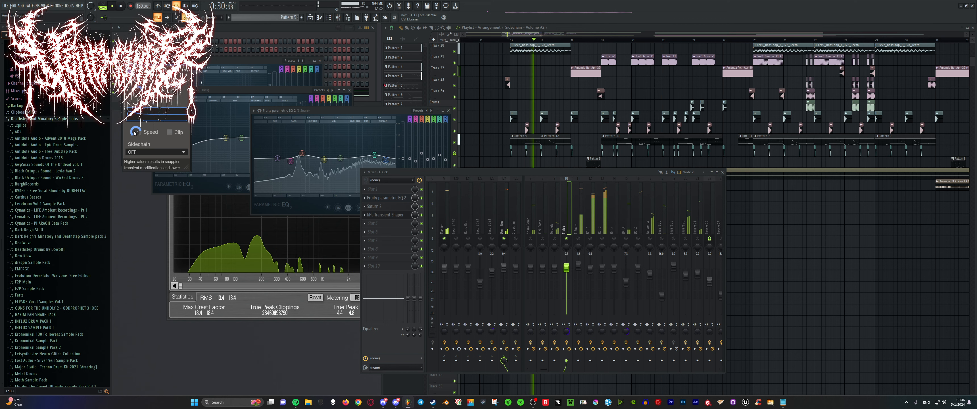
pyautogui.press('space')
pyautogui.press('space')
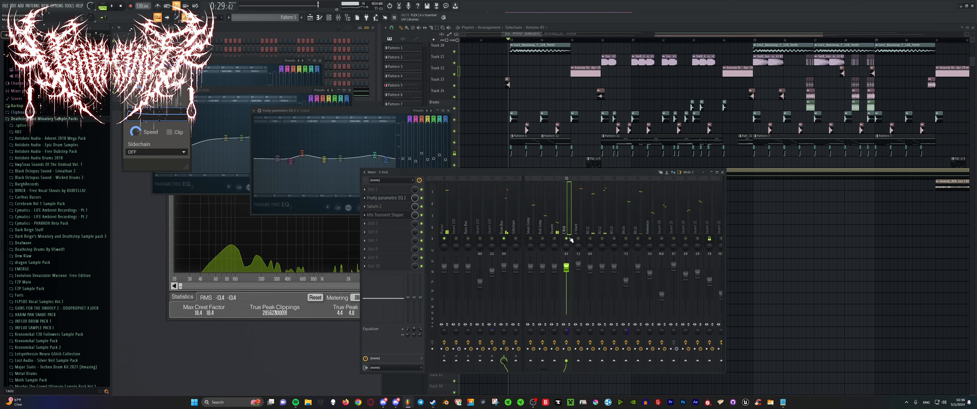
# Unsolo the kick and replay the section with the full mix
pyautogui.rightClick(567, 239)
pyautogui.press('space')
pyautogui.scroll(2, 553, 123)
pyautogui.scroll(-5, 552, 122)
pyautogui.scroll(4, 548, 120)
pyautogui.press('space')
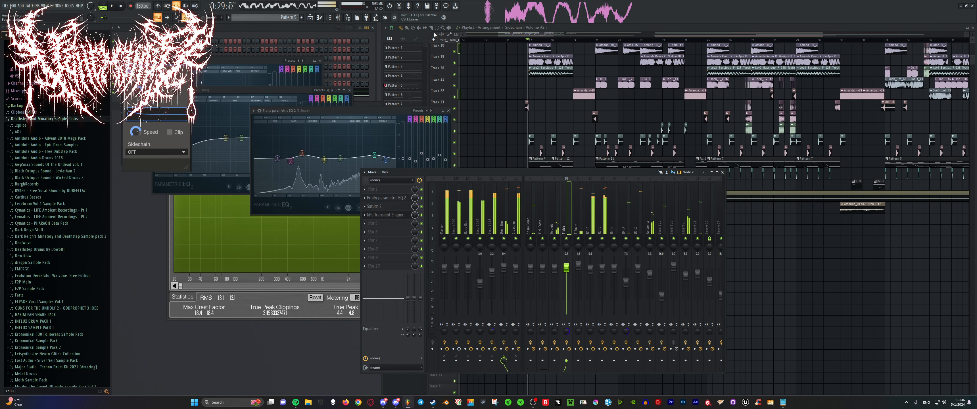
# Bring the playlist forward and select the reverse kick clips throughout the arrangement
pyautogui.moveTo(523, 100); pyautogui.dragTo(613, 128)
pyautogui.scroll(2, 645, 126)
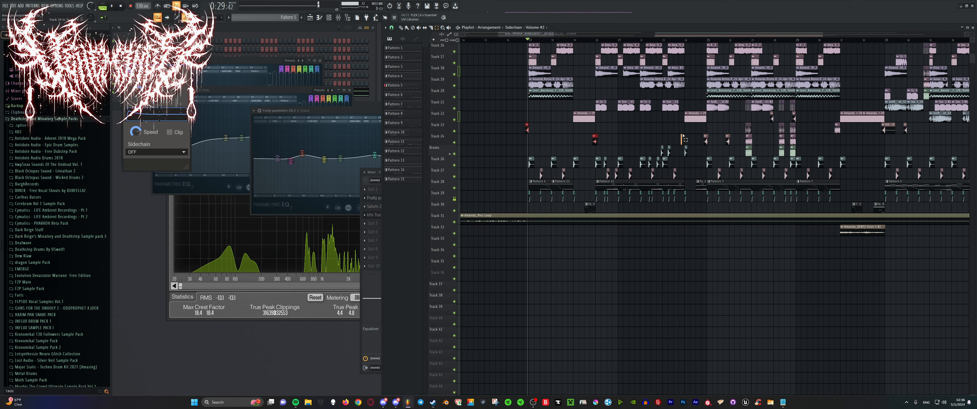
pyautogui.moveTo(683, 132); pyautogui.dragTo(734, 142)
pyautogui.scroll(-3, 732, 135)
pyautogui.moveTo(699, 117)
pyautogui.mouseDown()
pyautogui.moveTo(670, 117)
pyautogui.moveTo(737, 132)
pyautogui.mouseUp()
pyautogui.scroll(-3, 667, 119)
pyautogui.scroll(6, 753, 148)
pyautogui.scroll(-1, 757, 154)
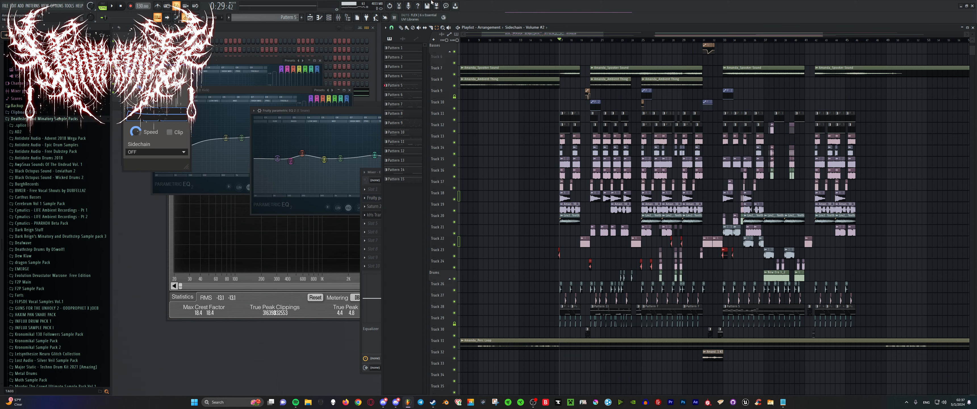
pyautogui.scroll(1, 521, 215)
pyautogui.scroll(-1, 544, 204)
# Play the start of the drop to hear the first reverse kick clip leading into the kick
pyautogui.scroll(8, 560, 228)
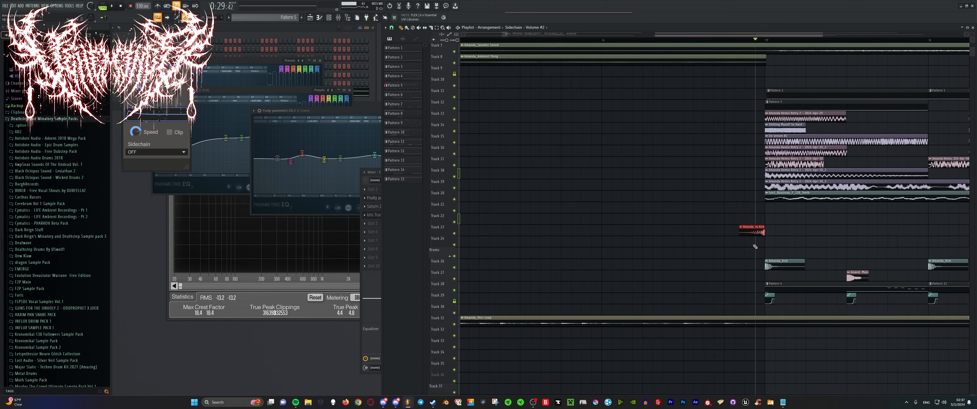
pyautogui.press('space')
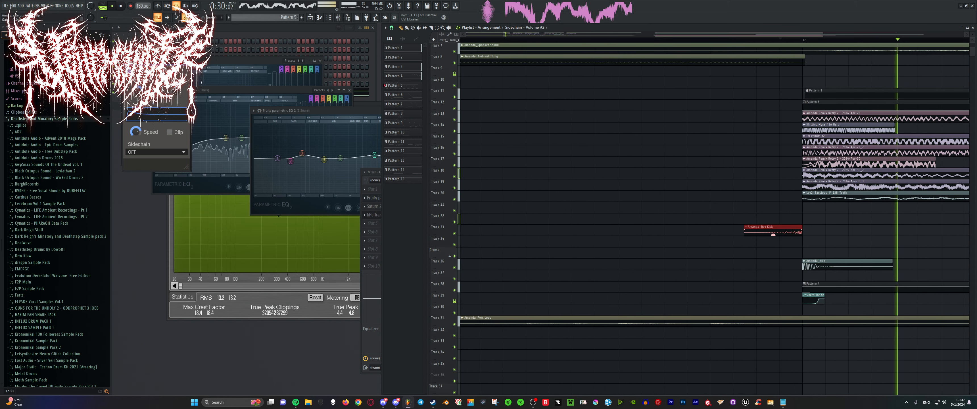
pyautogui.scroll(-8, 534, 184)
pyautogui.scroll(-2, 534, 184)
pyautogui.scroll(3, 557, 184)
pyautogui.scroll(-5, 562, 184)
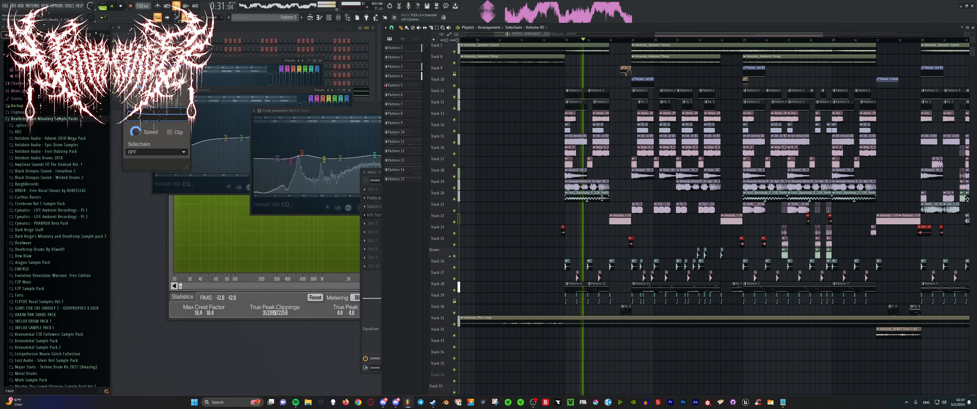
pyautogui.press('space')
# Open the reverse kick sample's channel settings, set its mixer track, and play the section
pyautogui.scroll(5, 569, 184)
pyautogui.click(378, 176)
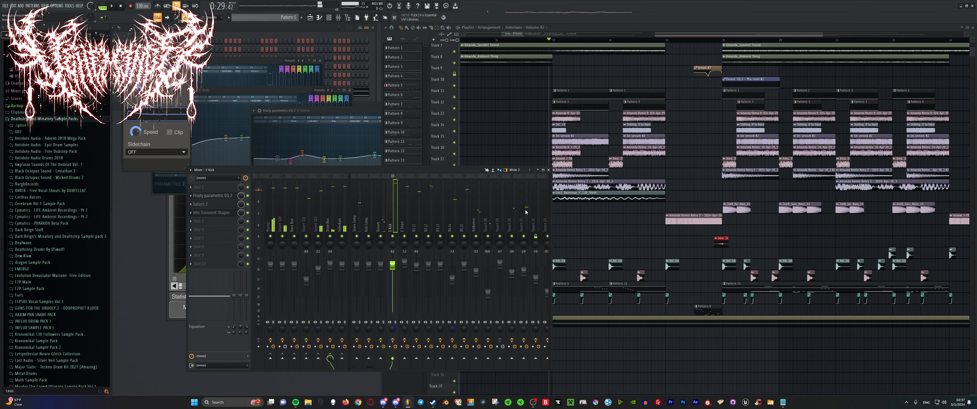
pyautogui.doubleClick(720, 240)
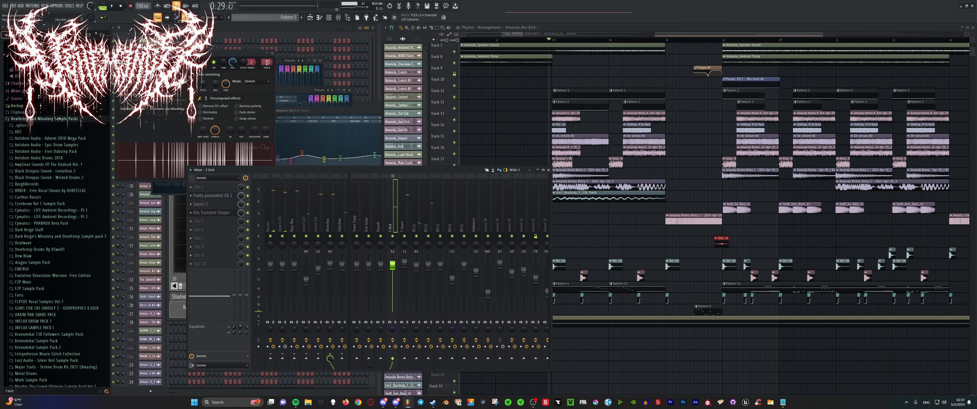
pyautogui.moveTo(267, 62); pyautogui.dragTo(267, 38)
pyautogui.press('space')
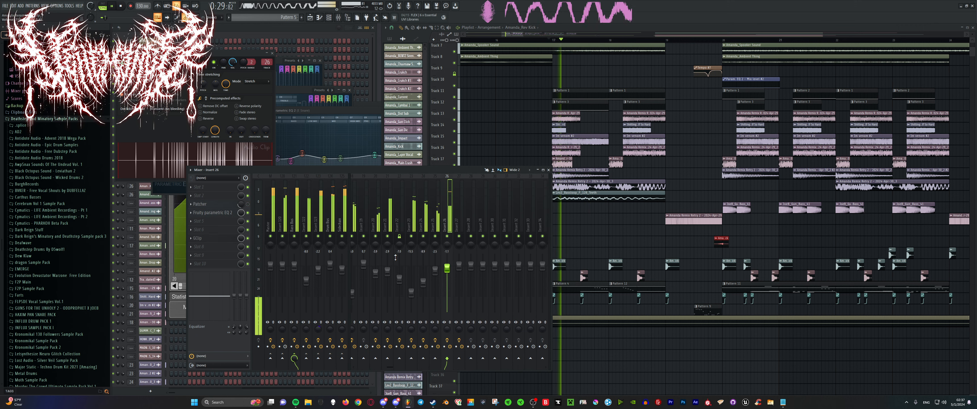
pyautogui.click(427, 38)
pyautogui.press('space')
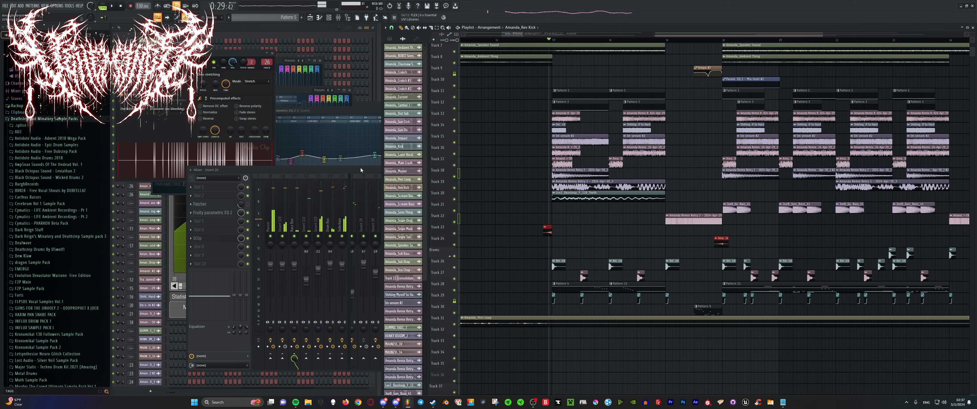
# Select the snare's mixer track and open its Saturn 2 and Fruity parametric EQ 2
pyautogui.moveTo(361, 168); pyautogui.dragTo(480, 174)
pyautogui.click(539, 212)
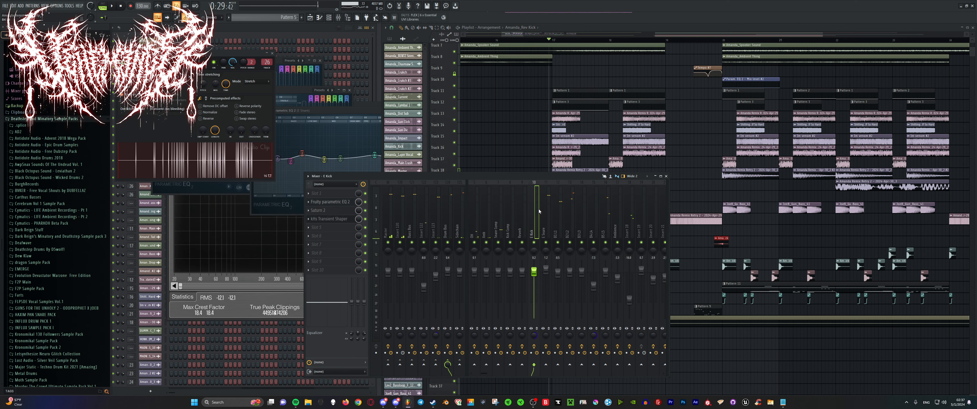
pyautogui.click(321, 210)
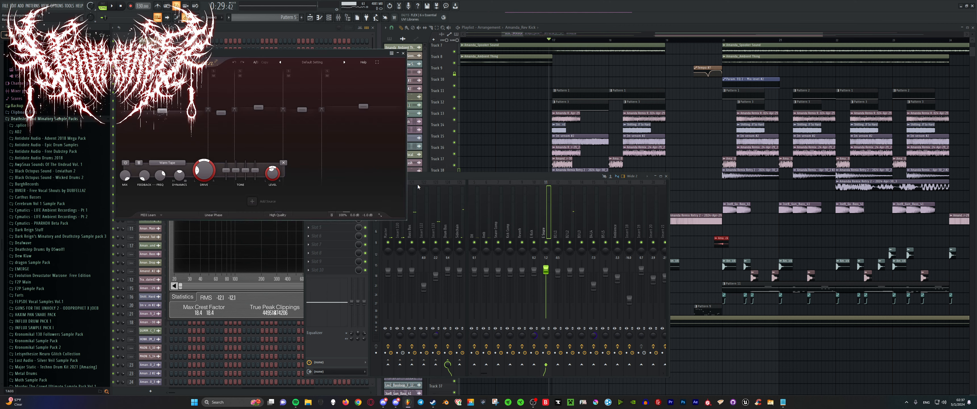
pyautogui.click(329, 202)
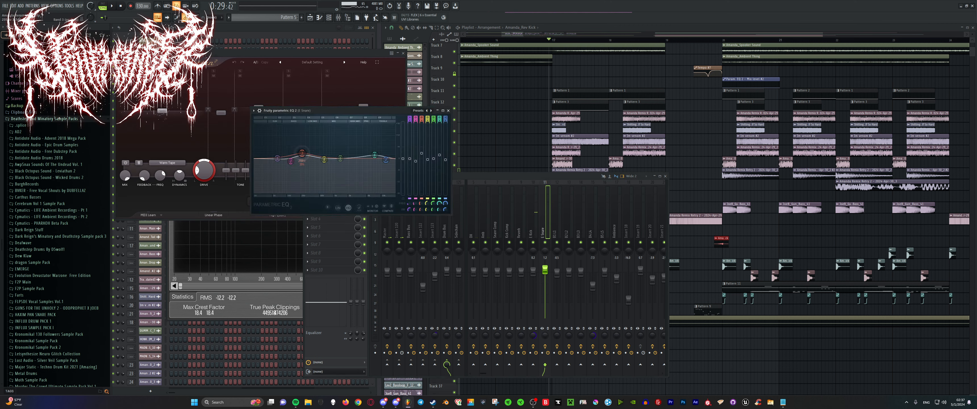
# In the snare's EQ, cut the lows with a steep high-pass and shift the low-mid boost slightly lower during playback
pyautogui.press('space')
pyautogui.moveTo(304, 153); pyautogui.dragTo(299, 153)
pyautogui.scroll(2, 290, 161)
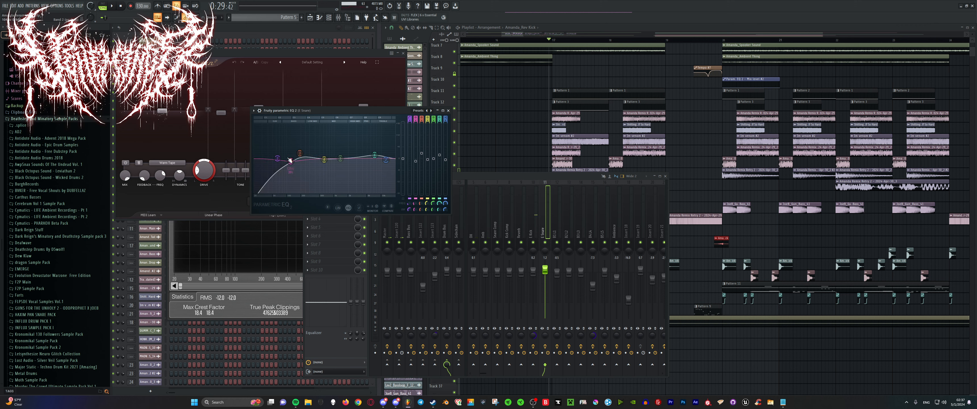
pyautogui.click(303, 180)
pyautogui.press('space')
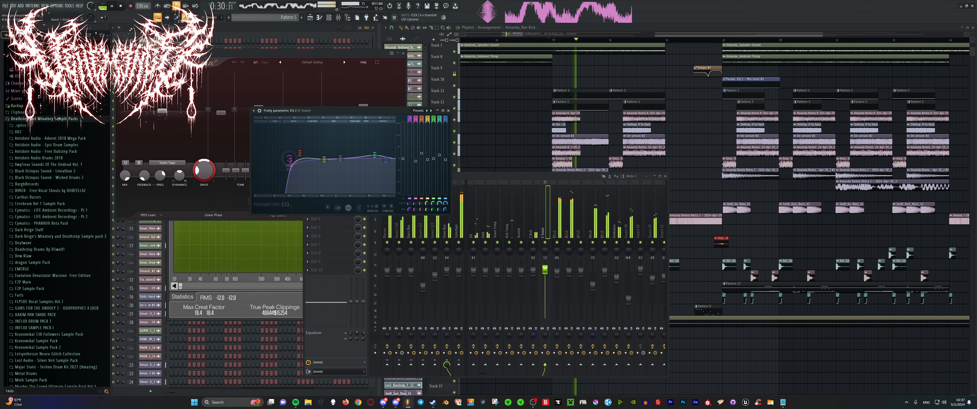
pyautogui.moveTo(277, 158); pyautogui.dragTo(297, 150)
pyautogui.press('space')
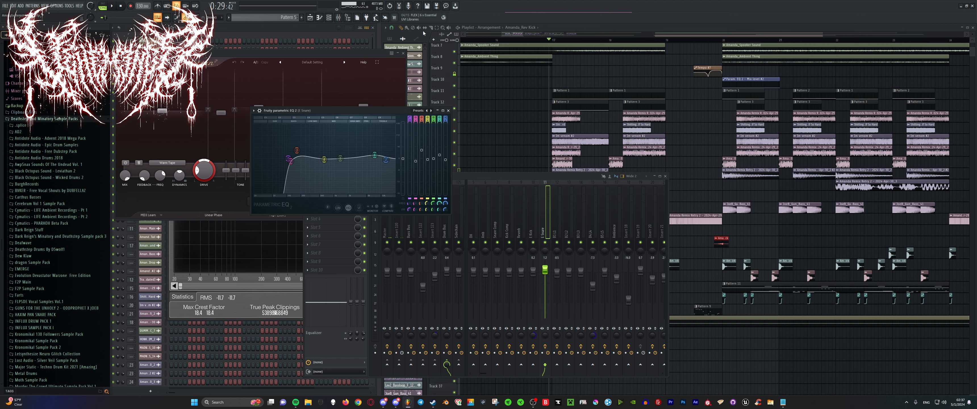
# Close all plugin windows and open the SPAN analyzer on the master track
pyautogui.hotkey('alt', 'F12')
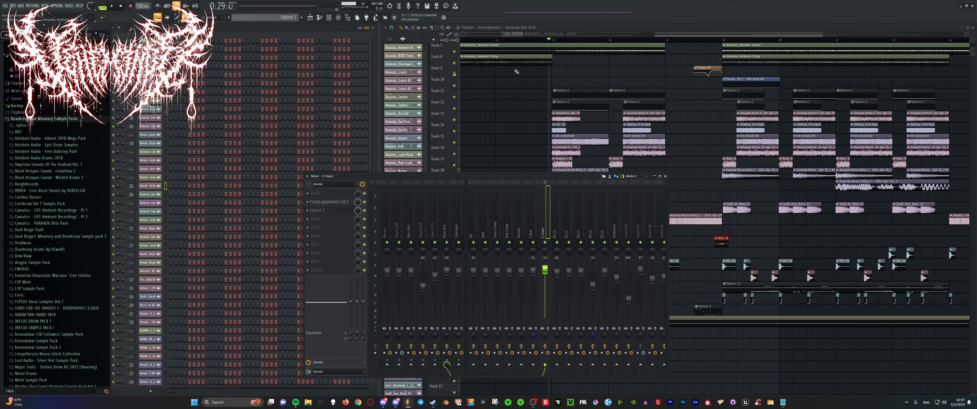
pyautogui.click(381, 207)
pyautogui.click(323, 261)
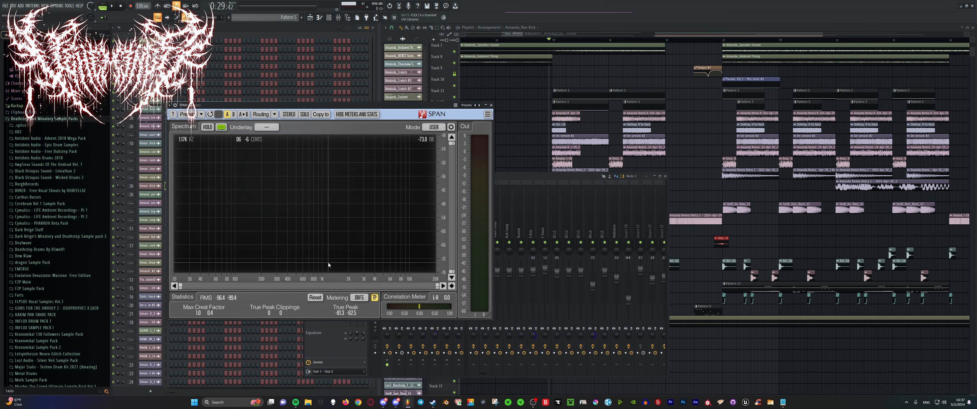
# Play the drop repeatedly and examine the master's frequency spectrum in SPAN, from the low end to the highs
pyautogui.press('space')
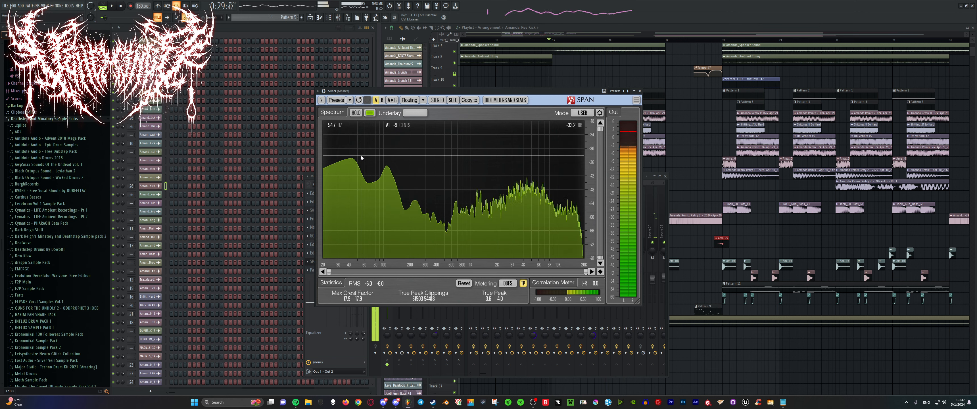
pyautogui.moveTo(451, 90); pyautogui.dragTo(398, 100)
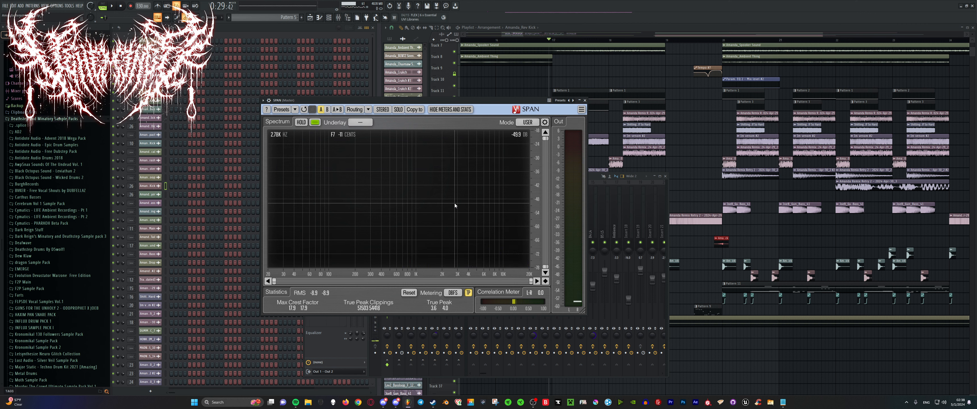
pyautogui.moveTo(454, 203); pyautogui.dragTo(439, 203)
pyautogui.press('space')
pyautogui.moveTo(439, 131); pyautogui.dragTo(449, 194)
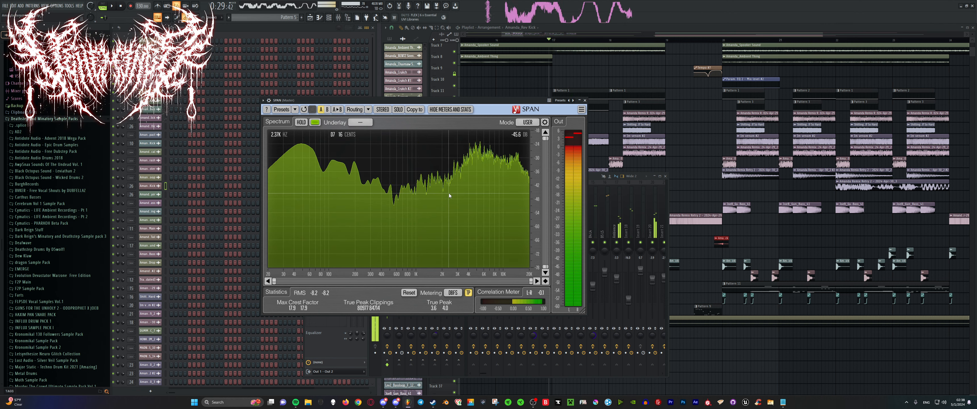
pyautogui.press('space')
pyautogui.press('space')
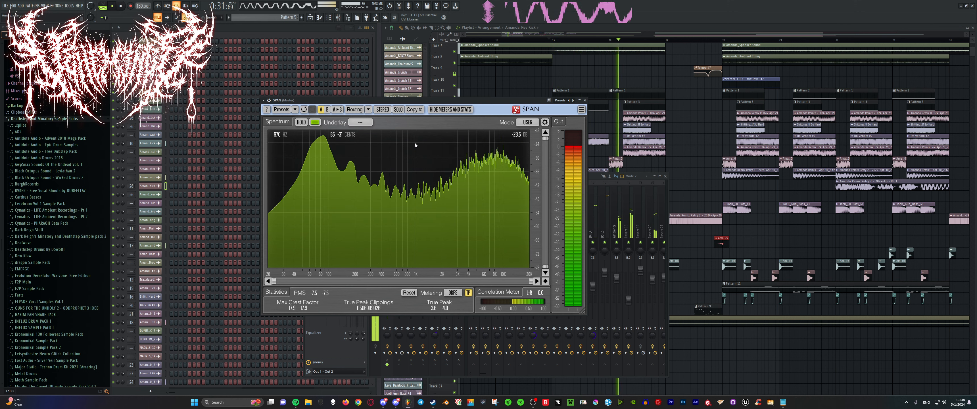
pyautogui.press('space')
pyautogui.click(429, 45)
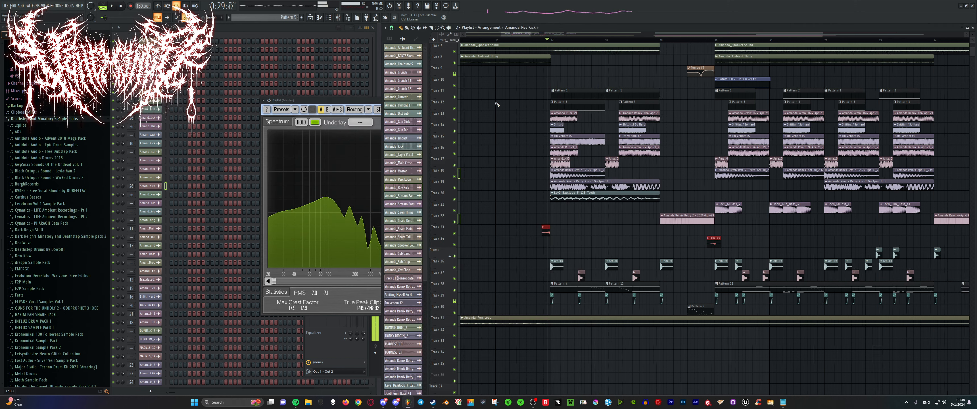
pyautogui.scroll(-3, 588, 144)
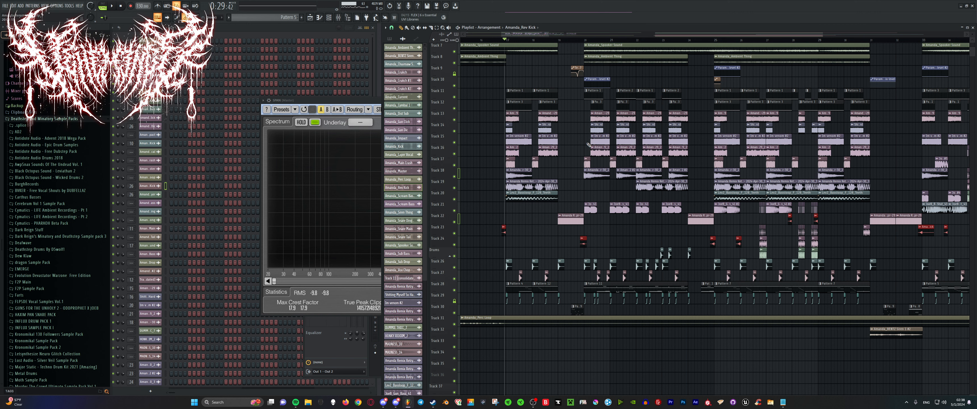
# Search Windows for Paint and open it with a blank canvas
pyautogui.click(230, 403)
pyautogui.write('pain')
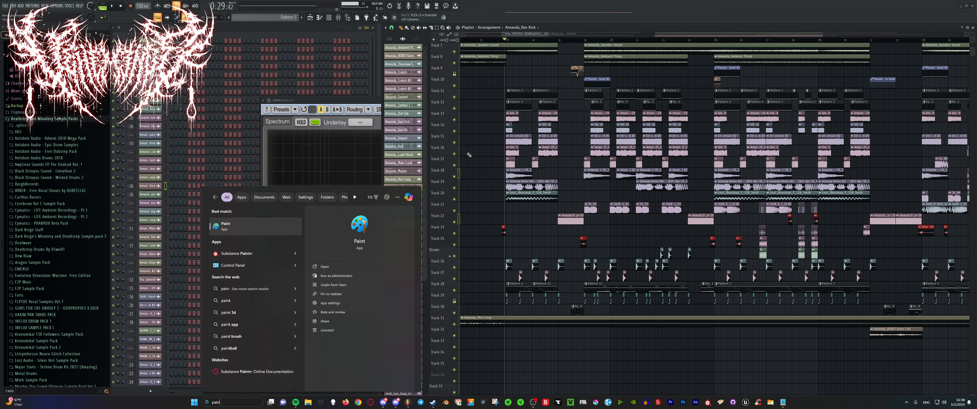
pyautogui.click(247, 229)
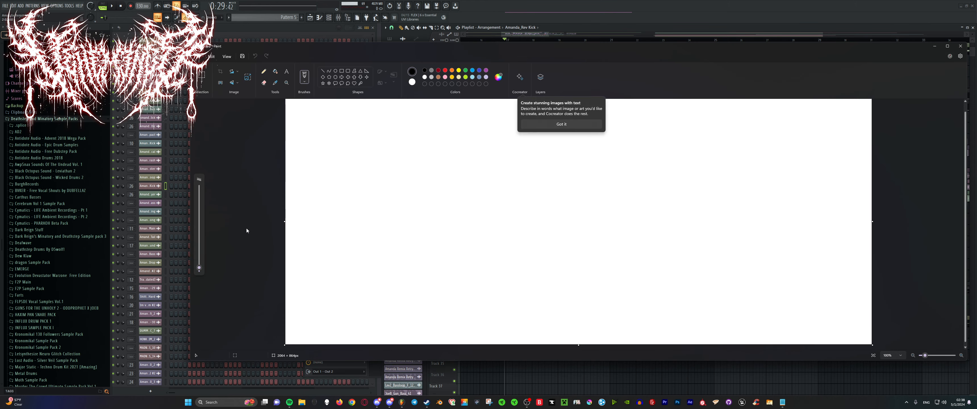
# Sketch a black horizontal line with a V-shaped dip on the canvas, undoing unwanted strokes
pyautogui.moveTo(337, 148); pyautogui.dragTo(344, 148)
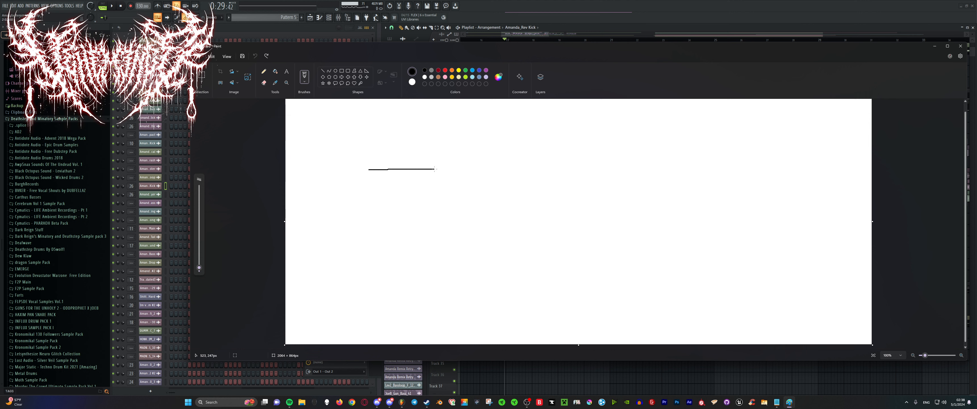
pyautogui.moveTo(456, 138)
pyautogui.mouseDown()
pyautogui.moveTo(459, 166)
pyautogui.moveTo(479, 142)
pyautogui.moveTo(449, 188)
pyautogui.moveTo(471, 168)
pyautogui.moveTo(457, 174)
pyautogui.mouseUp()
pyautogui.hotkey('ctrl', 'z')
pyautogui.hotkey('ctrl', 'z')
pyautogui.hotkey('ctrl', 'z')
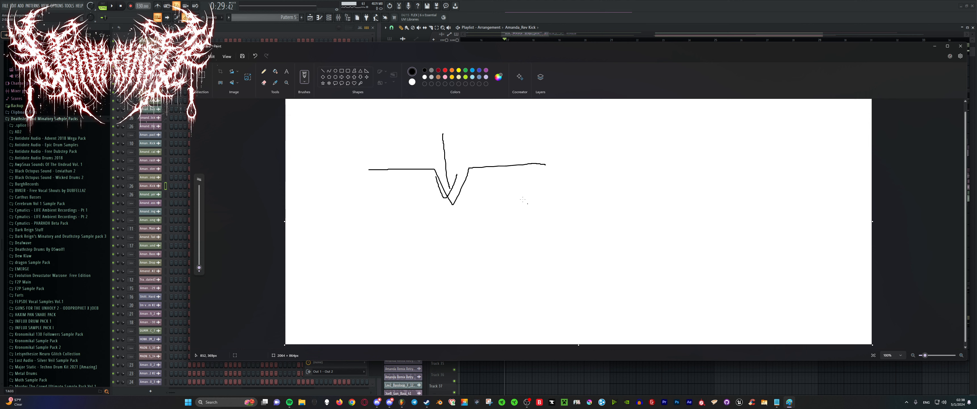
# Draw two arrows pointing at the V-shaped dip, labelling one D and the other B
pyautogui.moveTo(578, 218)
pyautogui.mouseDown()
pyautogui.moveTo(577, 240)
pyautogui.moveTo(578, 219)
pyautogui.moveTo(488, 229)
pyautogui.moveTo(472, 210)
pyautogui.mouseUp()
pyautogui.hotkey('ctrl', 'z')
pyautogui.moveTo(563, 240)
pyautogui.mouseDown()
pyautogui.moveTo(471, 209)
pyautogui.moveTo(467, 218)
pyautogui.moveTo(488, 206)
pyautogui.mouseUp()
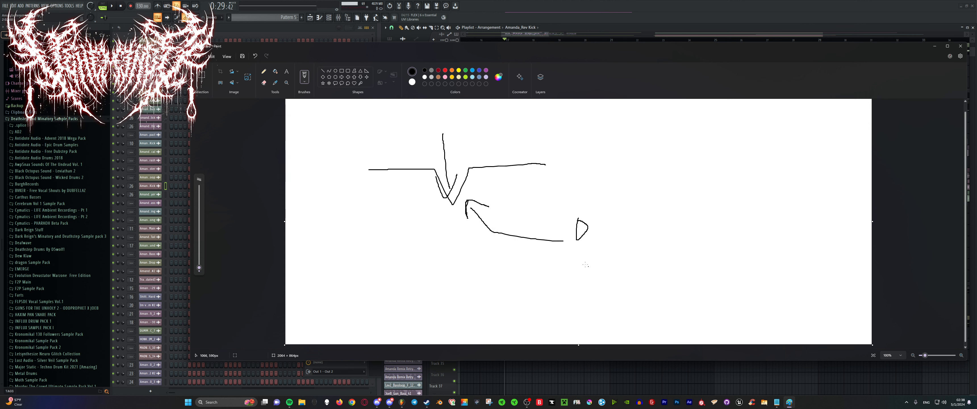
pyautogui.moveTo(572, 265)
pyautogui.mouseDown()
pyautogui.moveTo(581, 287)
pyautogui.moveTo(572, 266)
pyautogui.moveTo(546, 283)
pyautogui.moveTo(460, 249)
pyautogui.moveTo(454, 227)
pyautogui.moveTo(465, 237)
pyautogui.mouseUp()
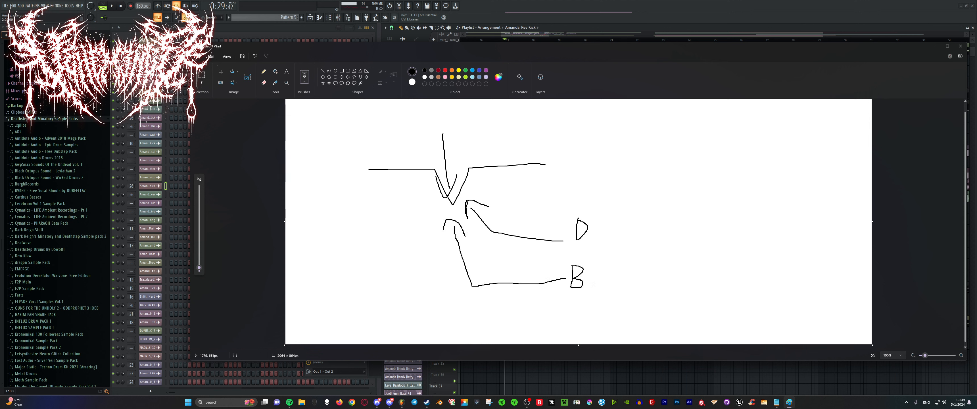
# Sketch a small flat line with one sharp peak beside the letter B, undoing the rejected attempts
pyautogui.moveTo(592, 284); pyautogui.dragTo(630, 283)
pyautogui.hotkey('ctrl', 'z')
pyautogui.moveTo(589, 306)
pyautogui.mouseDown()
pyautogui.moveTo(661, 283)
pyautogui.moveTo(765, 304)
pyautogui.mouseUp()
pyautogui.hotkey('ctrl', 'z')
pyautogui.moveTo(586, 296)
pyautogui.mouseDown()
pyautogui.moveTo(647, 273)
pyautogui.moveTo(764, 295)
pyautogui.mouseUp()
pyautogui.hotkey('ctrl', 'z')
pyautogui.moveTo(583, 295)
pyautogui.mouseDown()
pyautogui.moveTo(649, 273)
pyautogui.moveTo(693, 286)
pyautogui.moveTo(593, 305)
pyautogui.moveTo(734, 319)
pyautogui.mouseUp()
pyautogui.hotkey('ctrl', 'z')
pyautogui.hotkey('ctrl', 'z')
pyautogui.moveTo(578, 316)
pyautogui.mouseDown()
pyautogui.moveTo(630, 281)
pyautogui.moveTo(755, 293)
pyautogui.mouseUp()
pyautogui.hotkey('ctrl', 'z')
pyautogui.moveTo(573, 300)
pyautogui.mouseDown()
pyautogui.moveTo(635, 287)
pyautogui.moveTo(725, 302)
pyautogui.moveTo(626, 286)
pyautogui.moveTo(670, 305)
pyautogui.moveTo(742, 297)
pyautogui.mouseUp()
pyautogui.hotkey('ctrl', 'z')
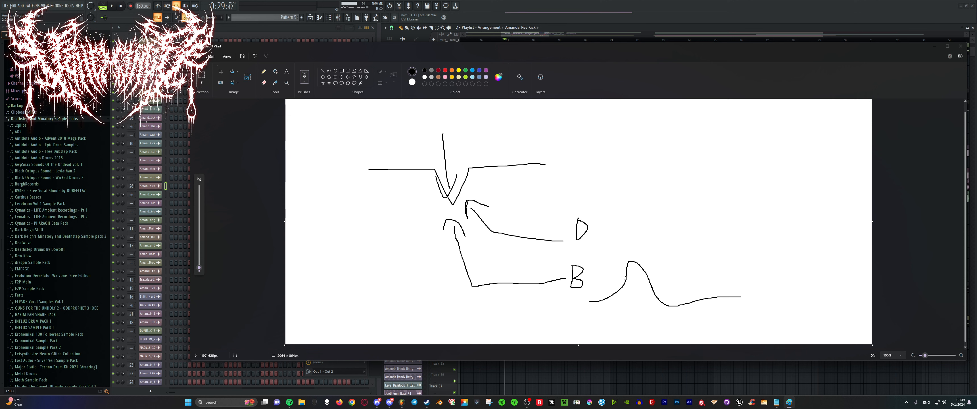
pyautogui.hotkey('ctrl', 'z')
pyautogui.moveTo(600, 294); pyautogui.dragTo(697, 292)
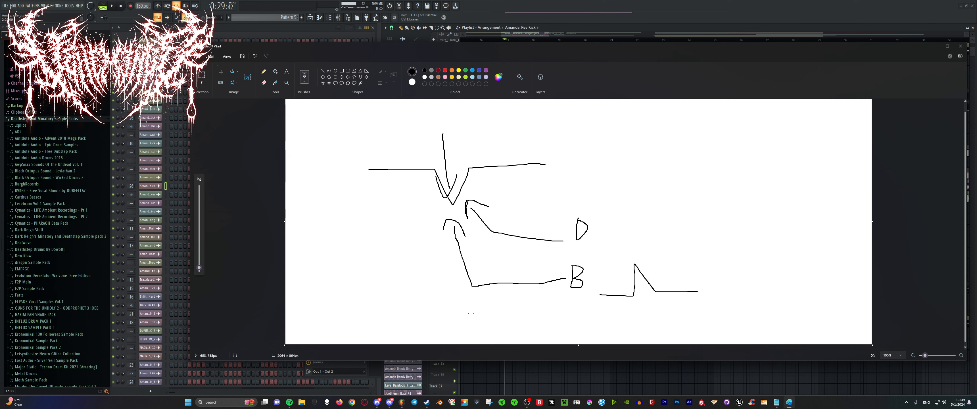
# Add arrows labelled A and M pointing at the dip, and sketch a step-up curve beside the A
pyautogui.moveTo(606, 238); pyautogui.dragTo(608, 226)
pyautogui.moveTo(573, 200)
pyautogui.mouseDown()
pyautogui.moveTo(585, 186)
pyautogui.moveTo(587, 197)
pyautogui.moveTo(464, 191)
pyautogui.moveTo(495, 207)
pyautogui.mouseUp()
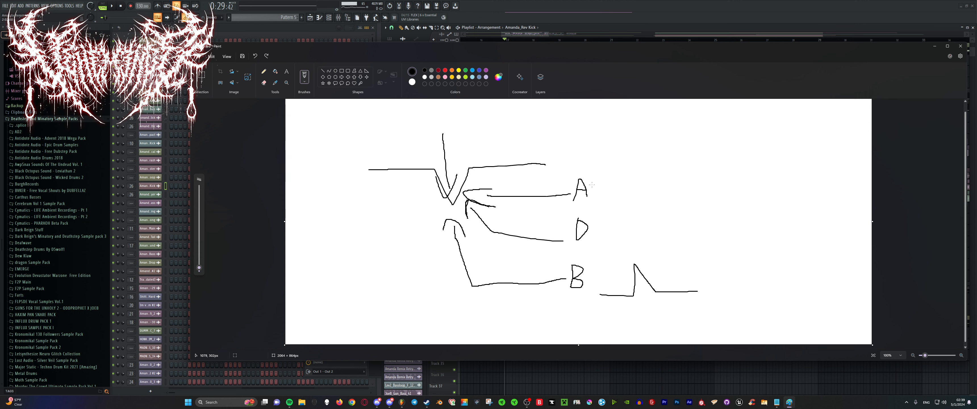
pyautogui.moveTo(591, 198)
pyautogui.mouseDown()
pyautogui.moveTo(637, 202)
pyautogui.moveTo(585, 197)
pyautogui.moveTo(723, 164)
pyautogui.mouseUp()
pyautogui.hotkey('ctrl', 'z')
pyautogui.moveTo(602, 166)
pyautogui.mouseDown()
pyautogui.moveTo(614, 178)
pyautogui.moveTo(587, 156)
pyautogui.moveTo(630, 163)
pyautogui.moveTo(628, 172)
pyautogui.mouseUp()
pyautogui.hotkey('ctrl', 'z')
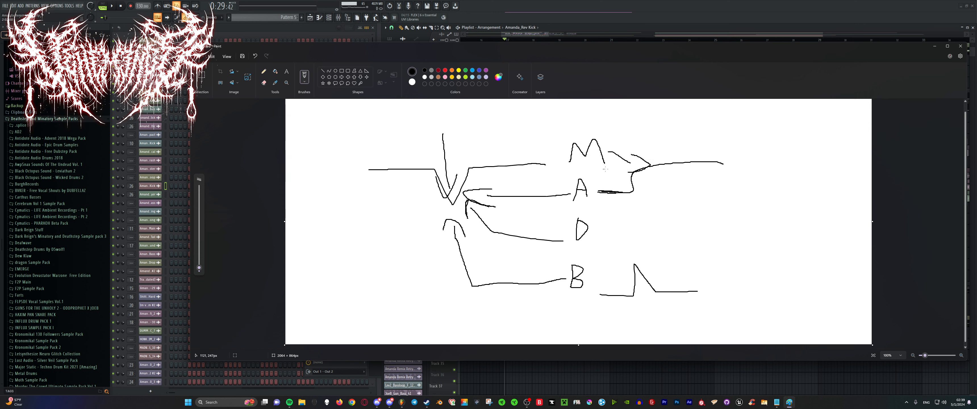
pyautogui.moveTo(568, 167)
pyautogui.mouseDown()
pyautogui.moveTo(542, 196)
pyautogui.moveTo(490, 192)
pyautogui.moveTo(468, 201)
pyautogui.mouseUp()
# Close Paint, return to FL Studio and look over the whole playlist, including the long audio clips placed after the arrangement
pyautogui.click(961, 46)
pyautogui.click(586, 225)
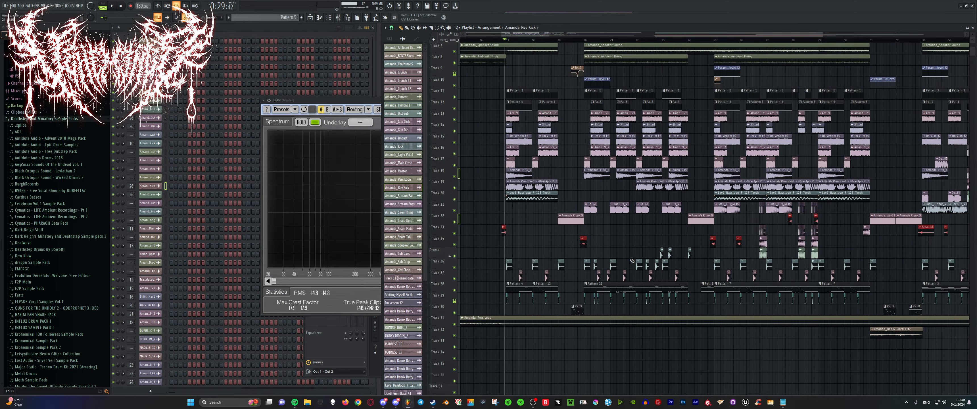
pyautogui.scroll(-2, 656, 235)
pyautogui.scroll(-4, 656, 235)
pyautogui.scroll(-5, 656, 235)
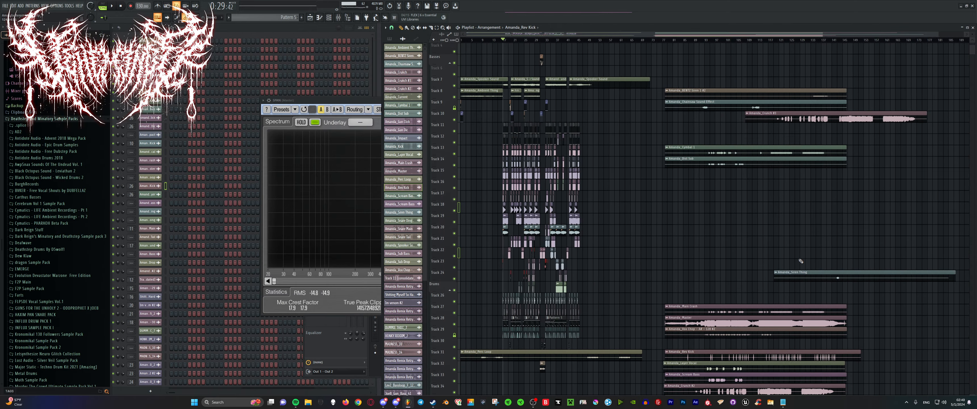
pyautogui.scroll(-2, 800, 261)
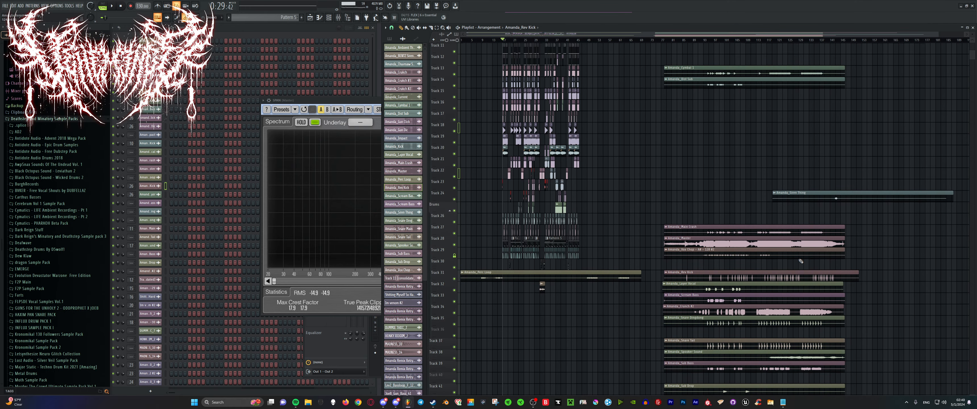